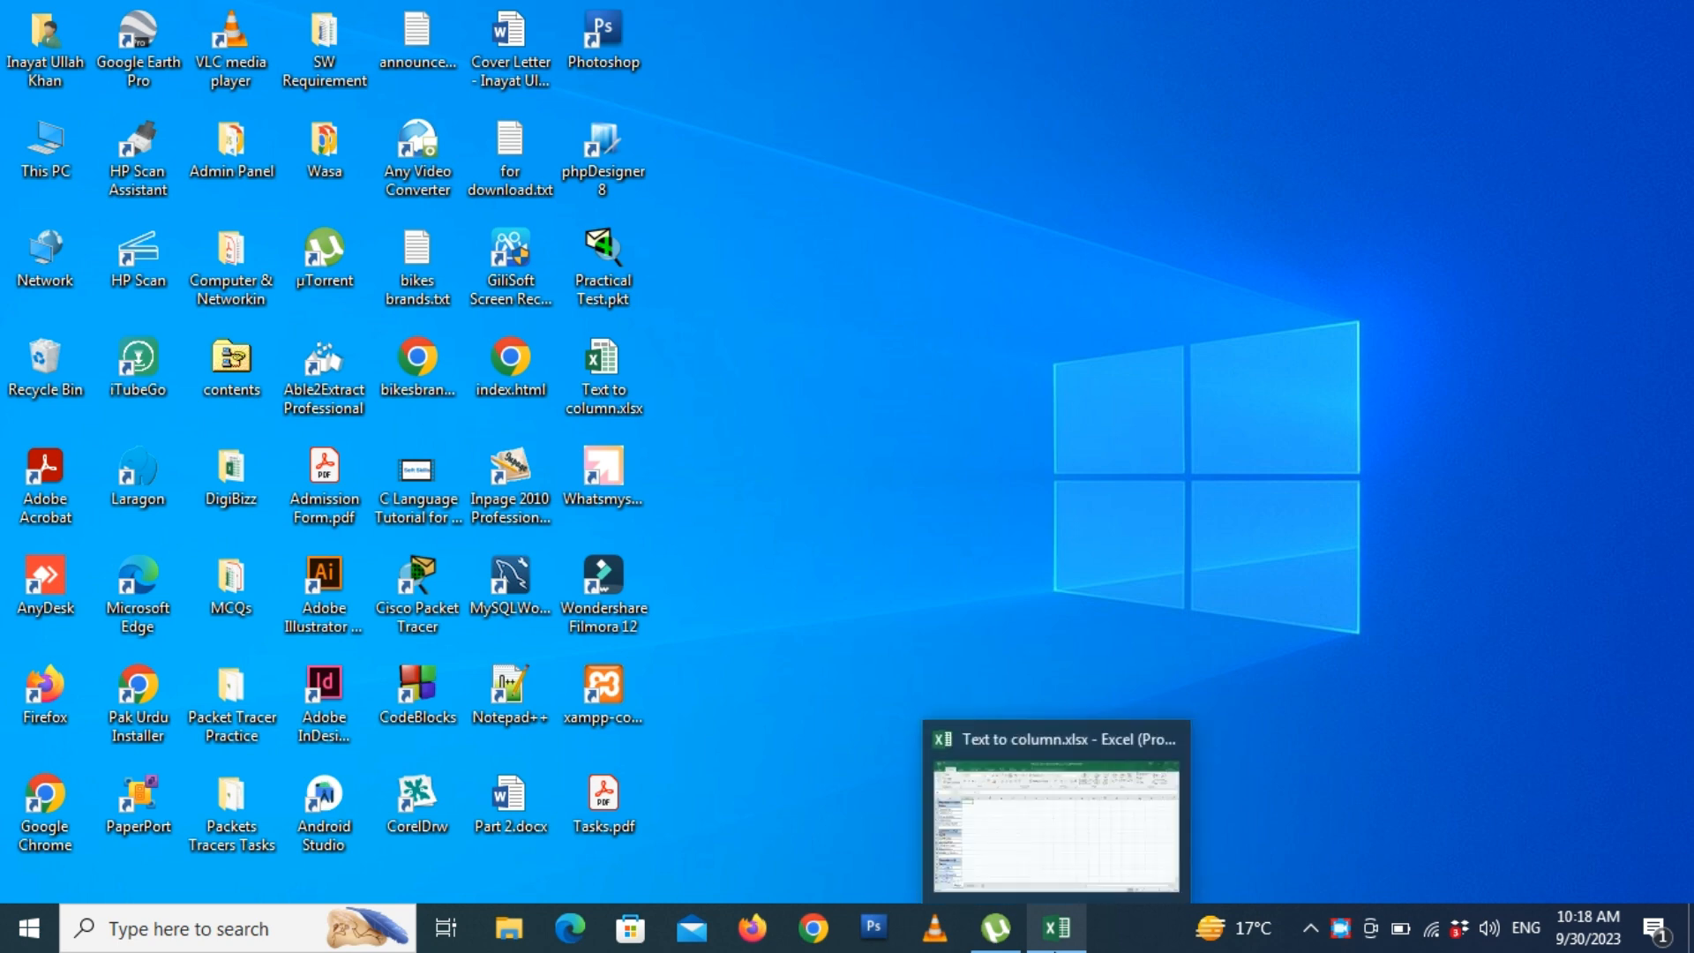
- Switch to the already open Text to column.xlsx workbook in Excel
click(1056, 928)
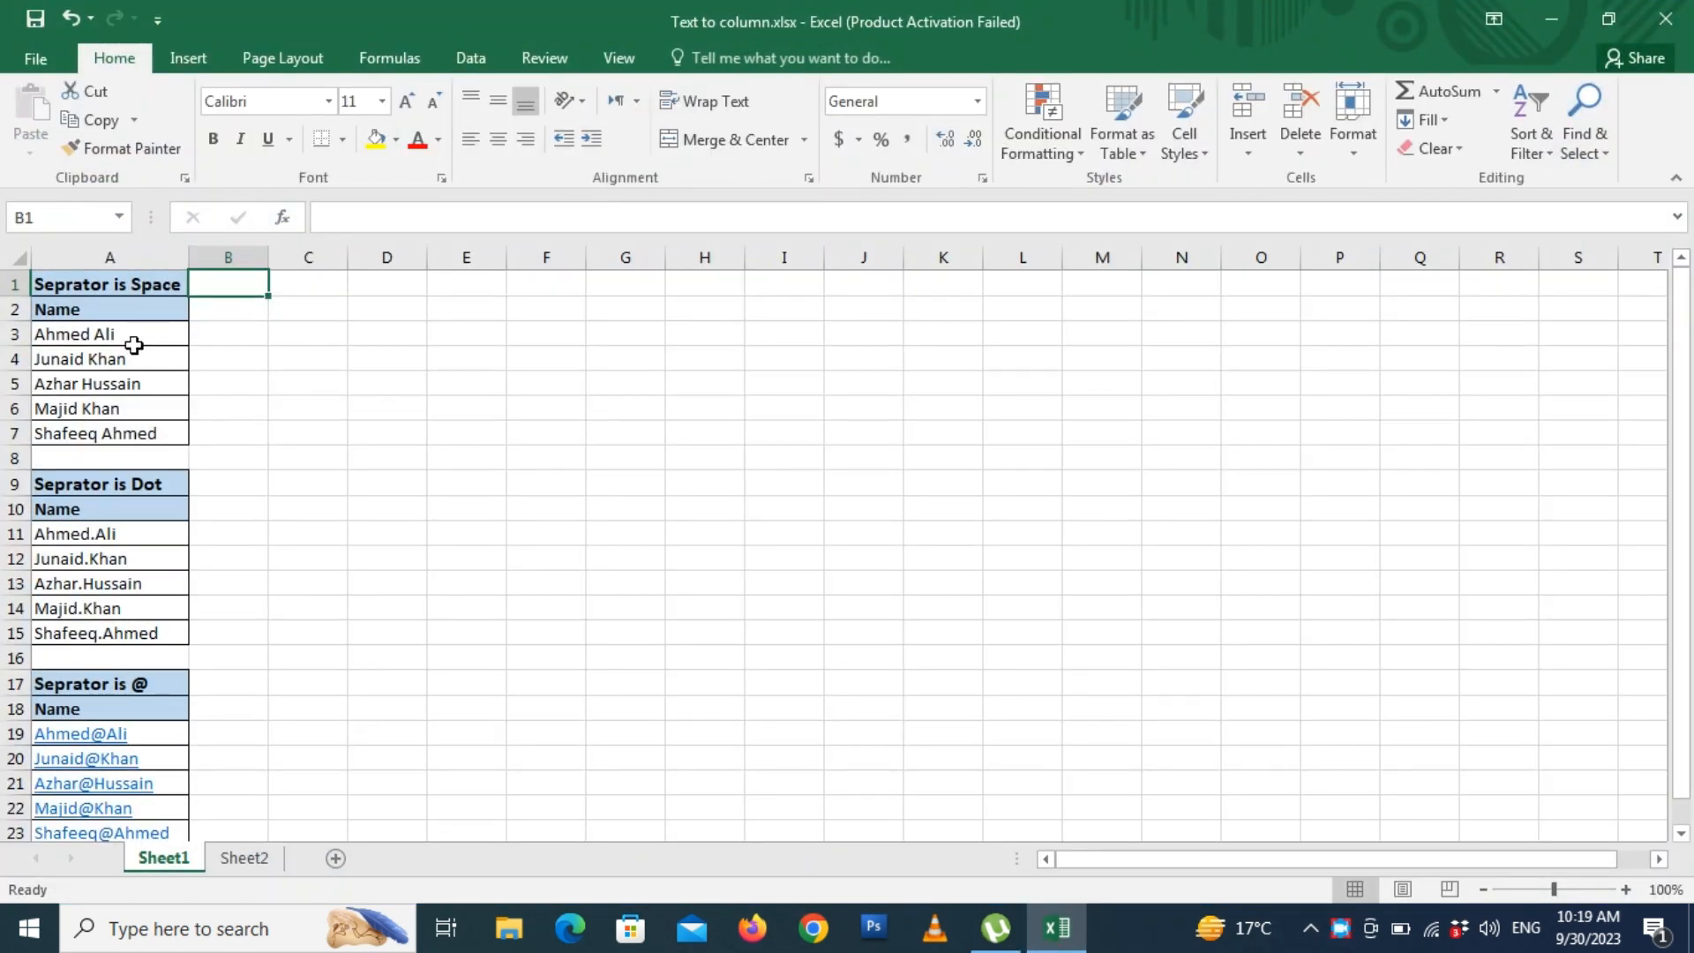
drag(134, 336, 114, 431)
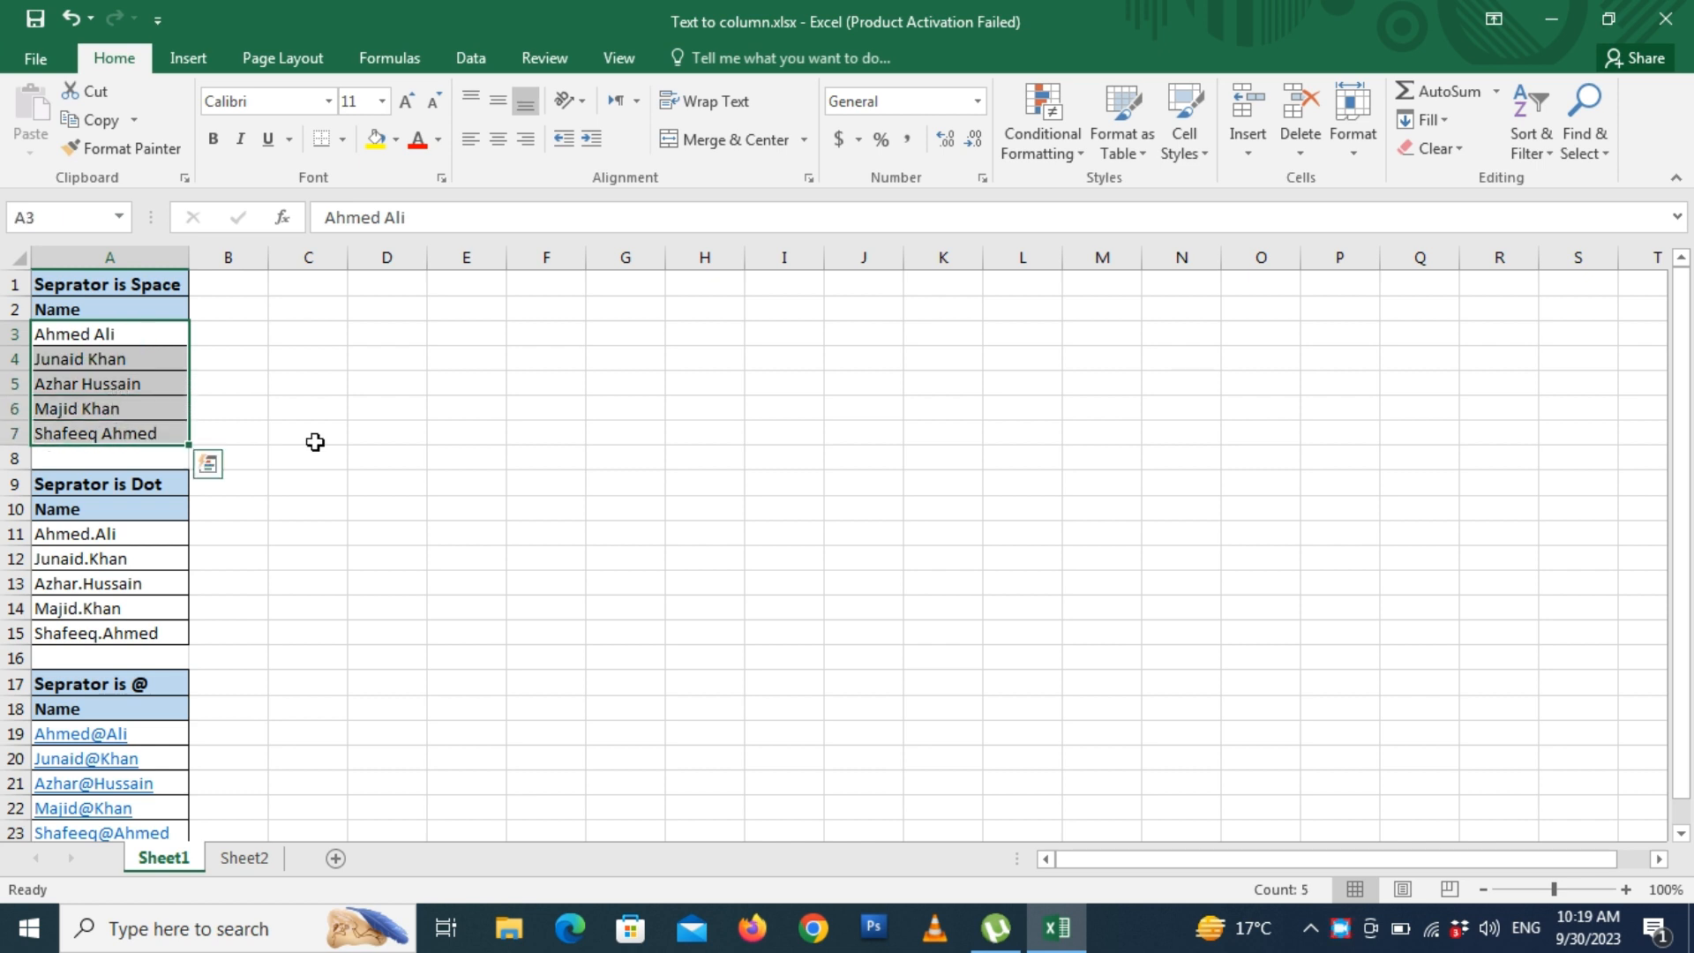
key(Down)
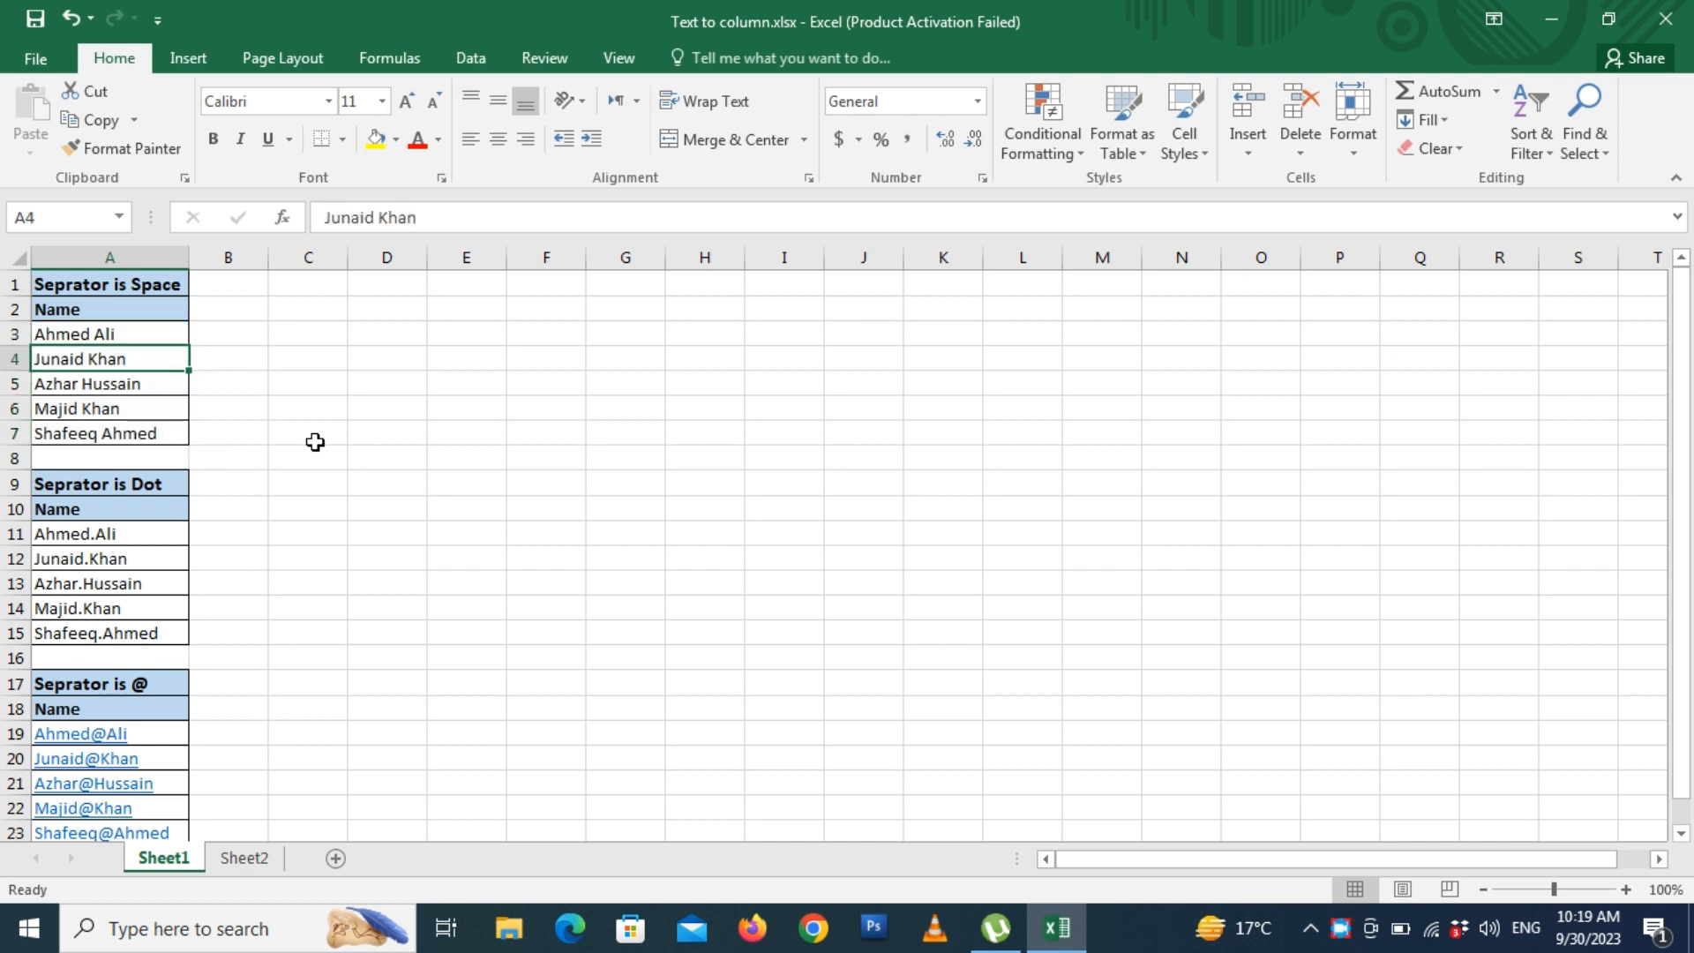
key(Down)
key(Down)
key(Down)
key(Down)
key(Down)
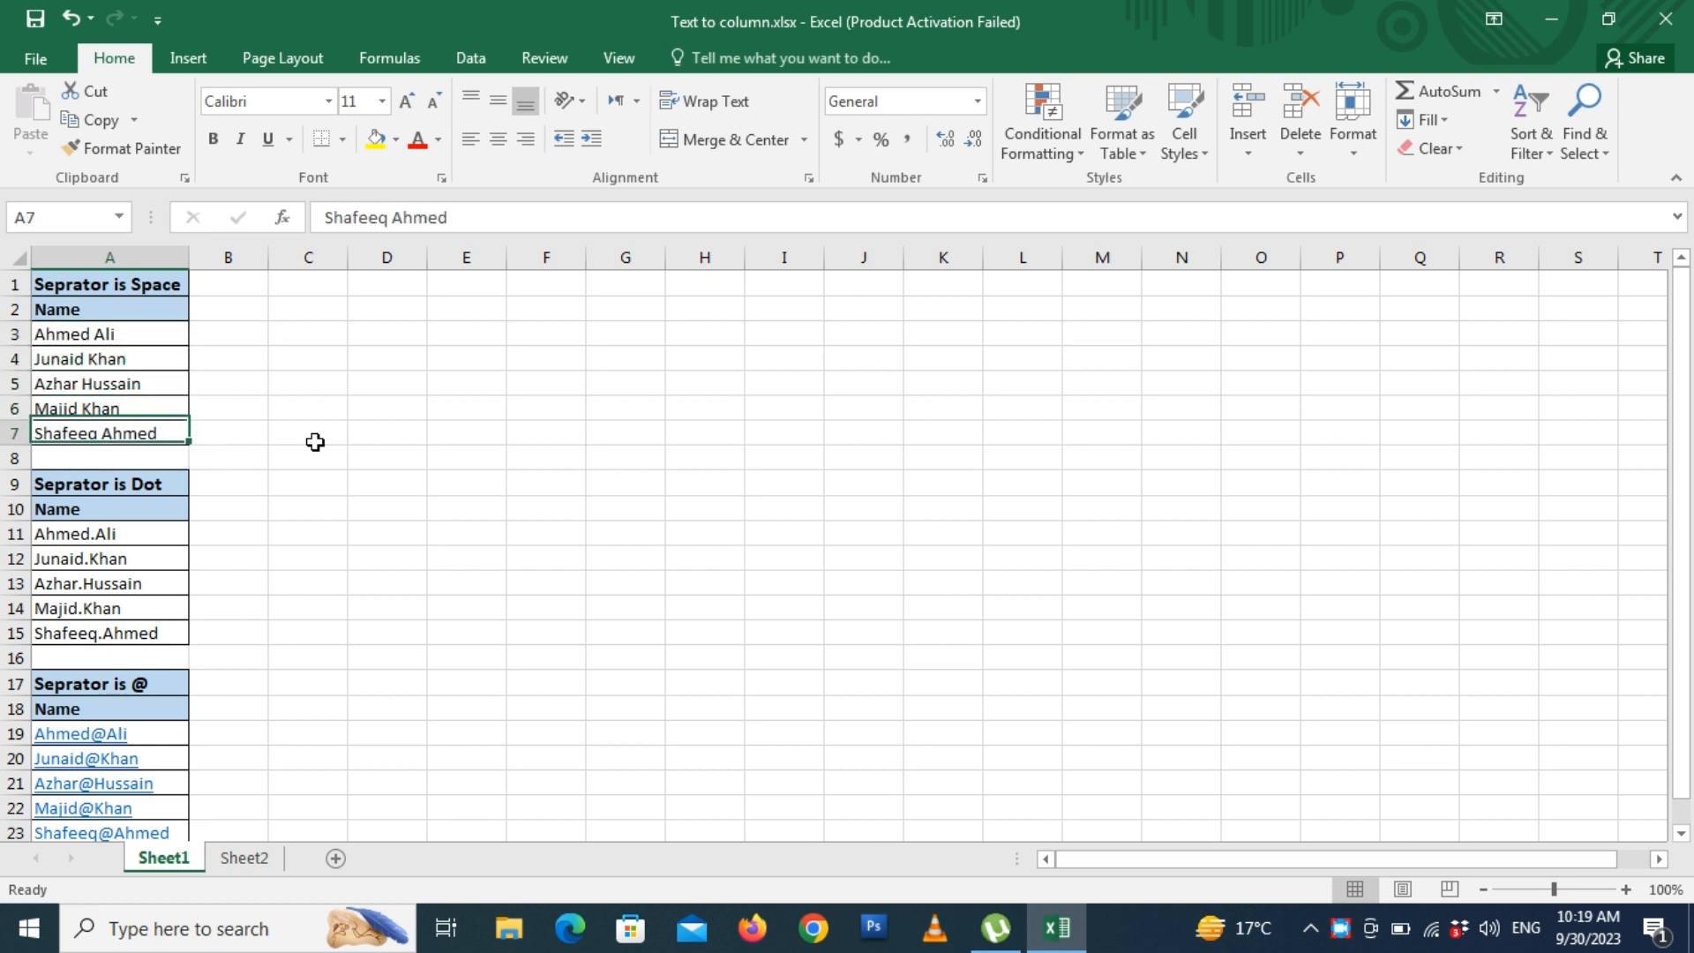
key(Down)
key(Down)
key(Down)
key(Down)
key(Down)
key(Down)
key(Down)
key(Down)
key(Down)
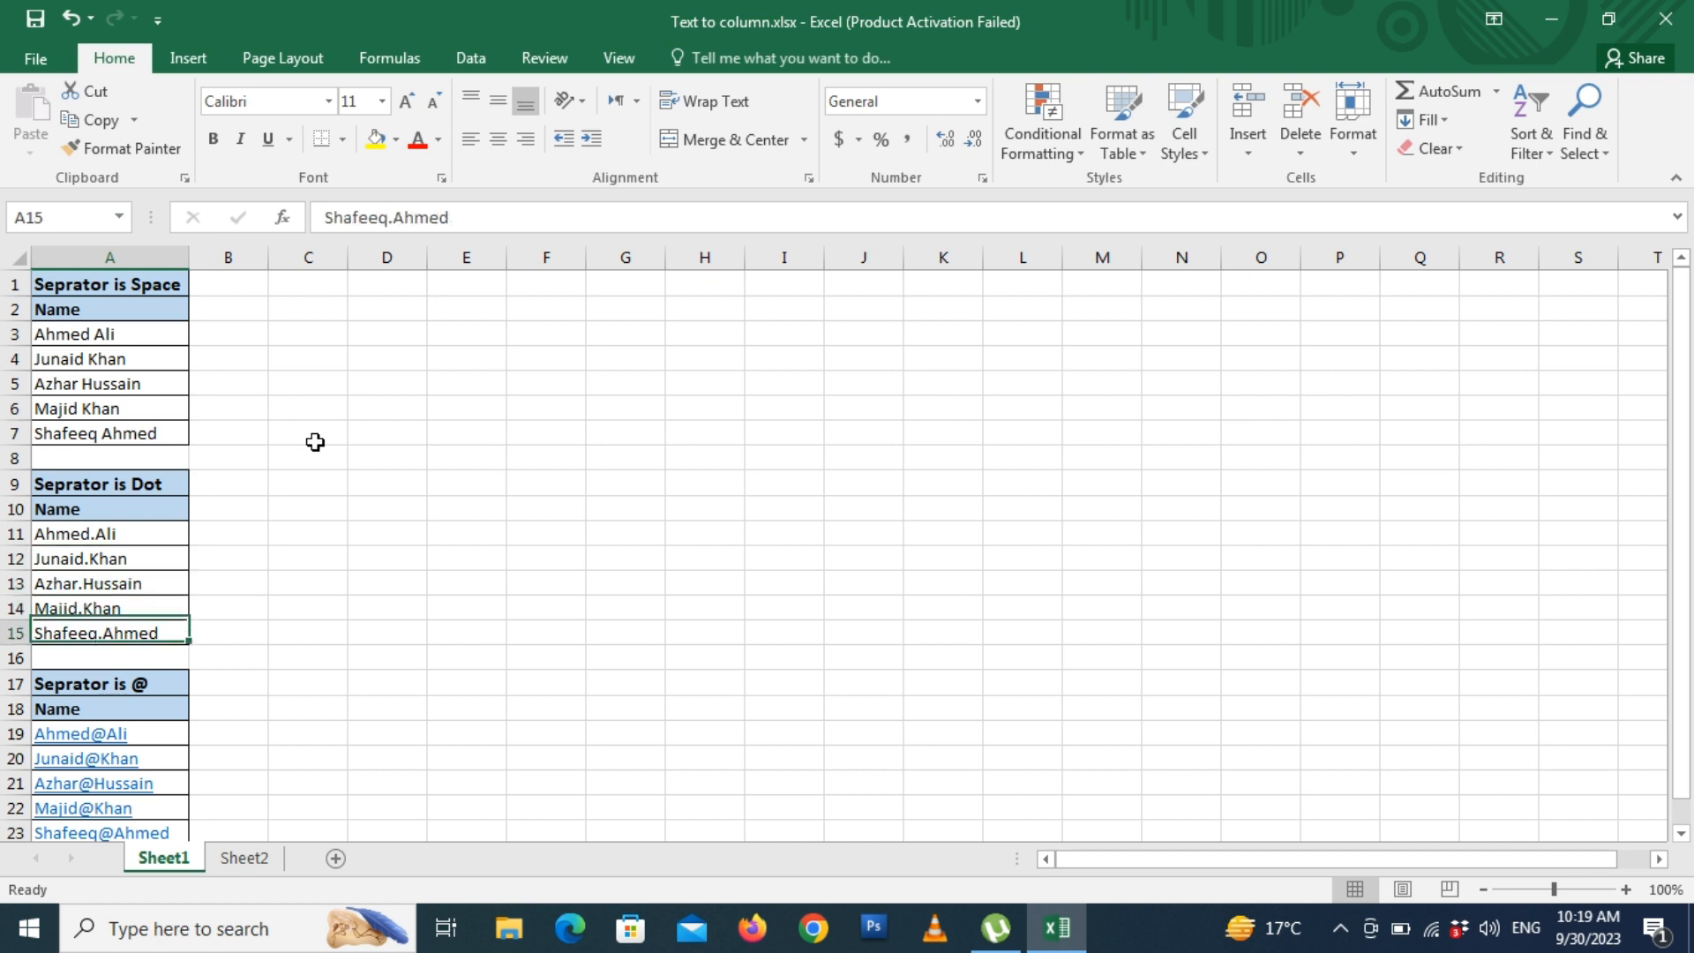
key(Down)
key(Down)
key(Up)
key(Up)
key(Up)
key(Up)
key(Up)
key(Up)
key(Up)
key(Up)
key(Up)
key(Up)
key(Up)
key(Up)
key(Up)
key(Up)
key(Up)
key(Up)
key(Up)
key(Up)
key(Up)
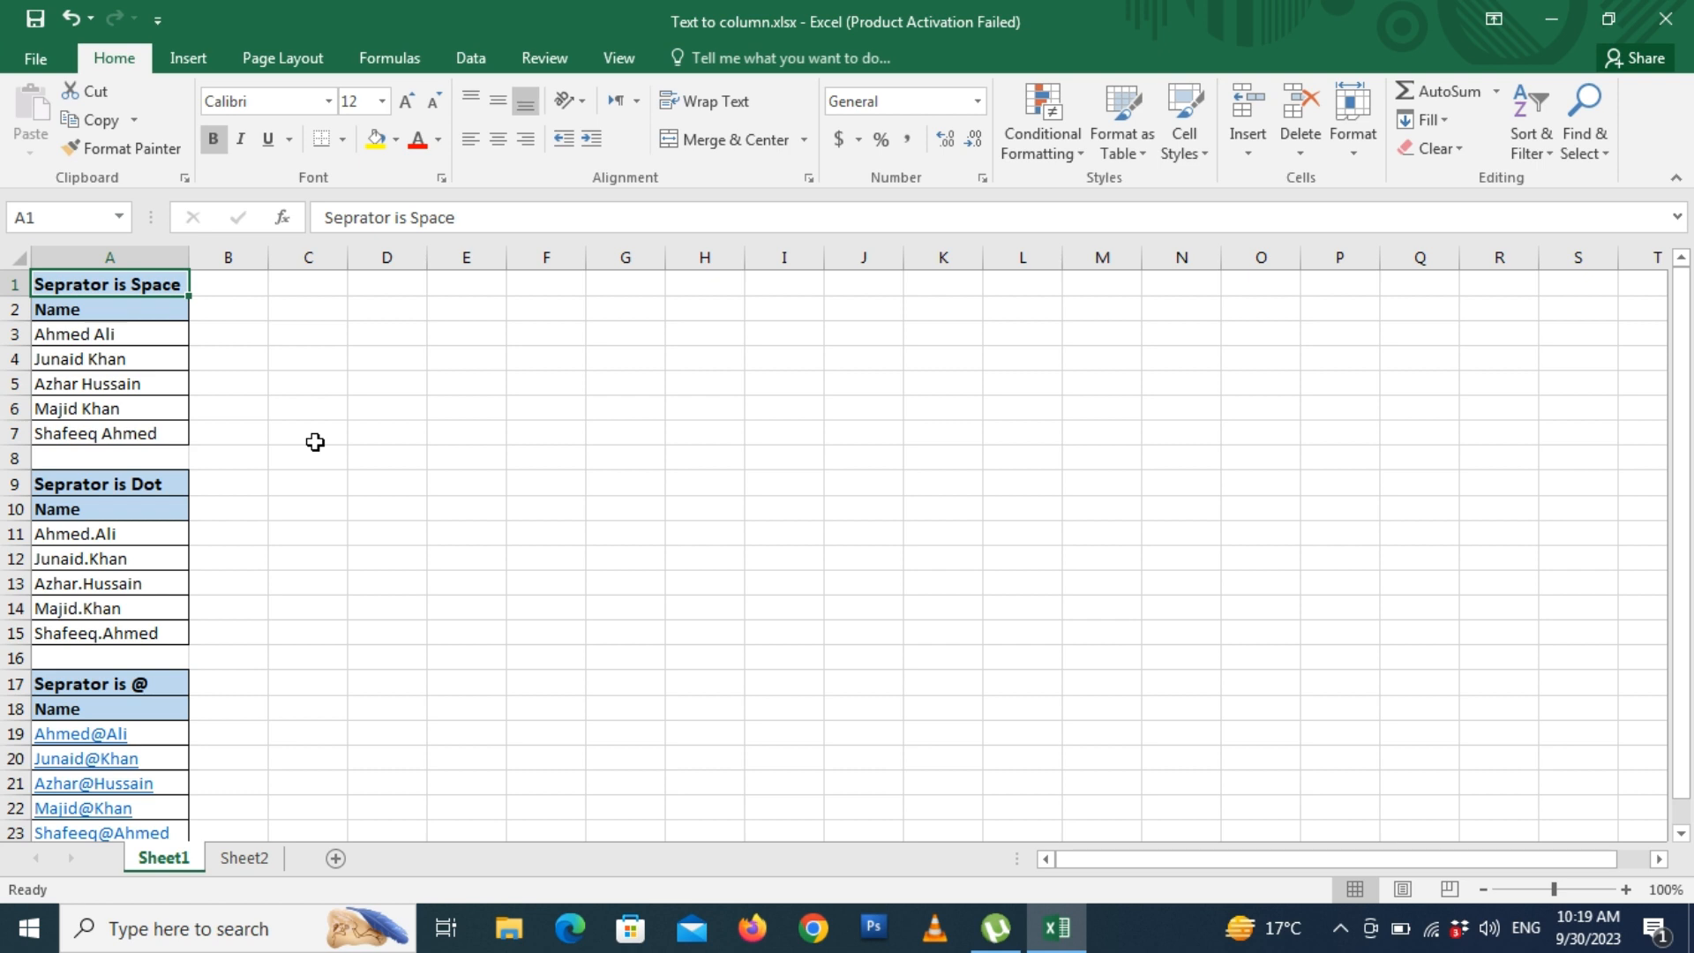
click(155, 343)
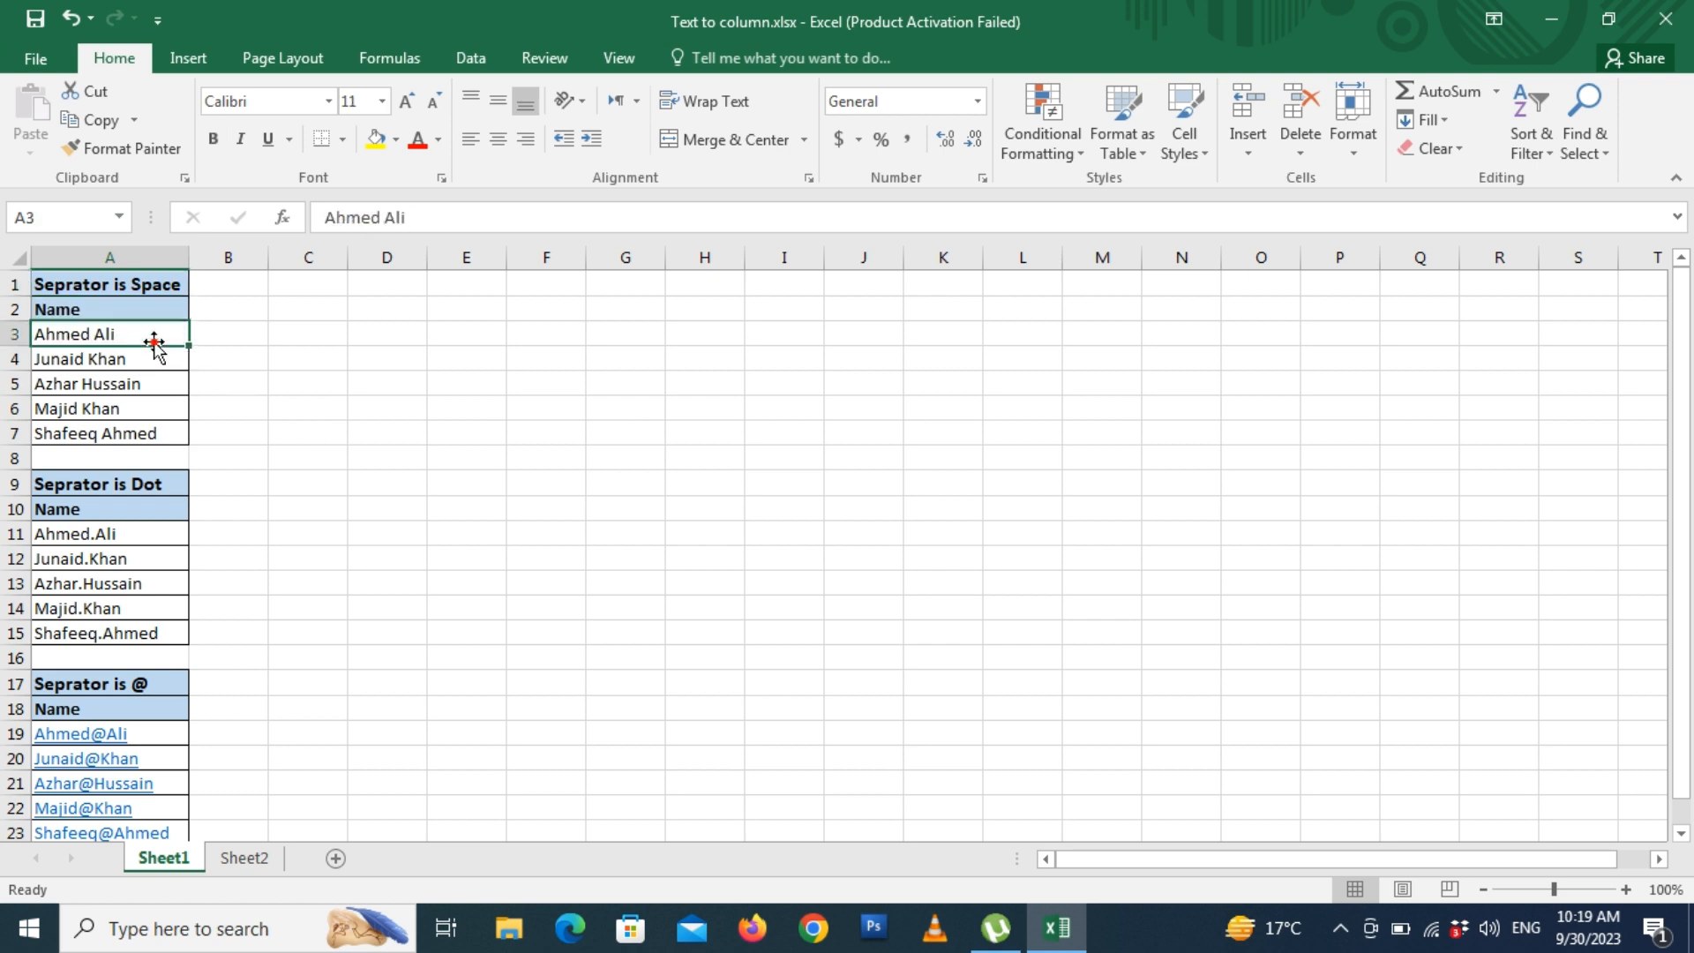
click(254, 338)
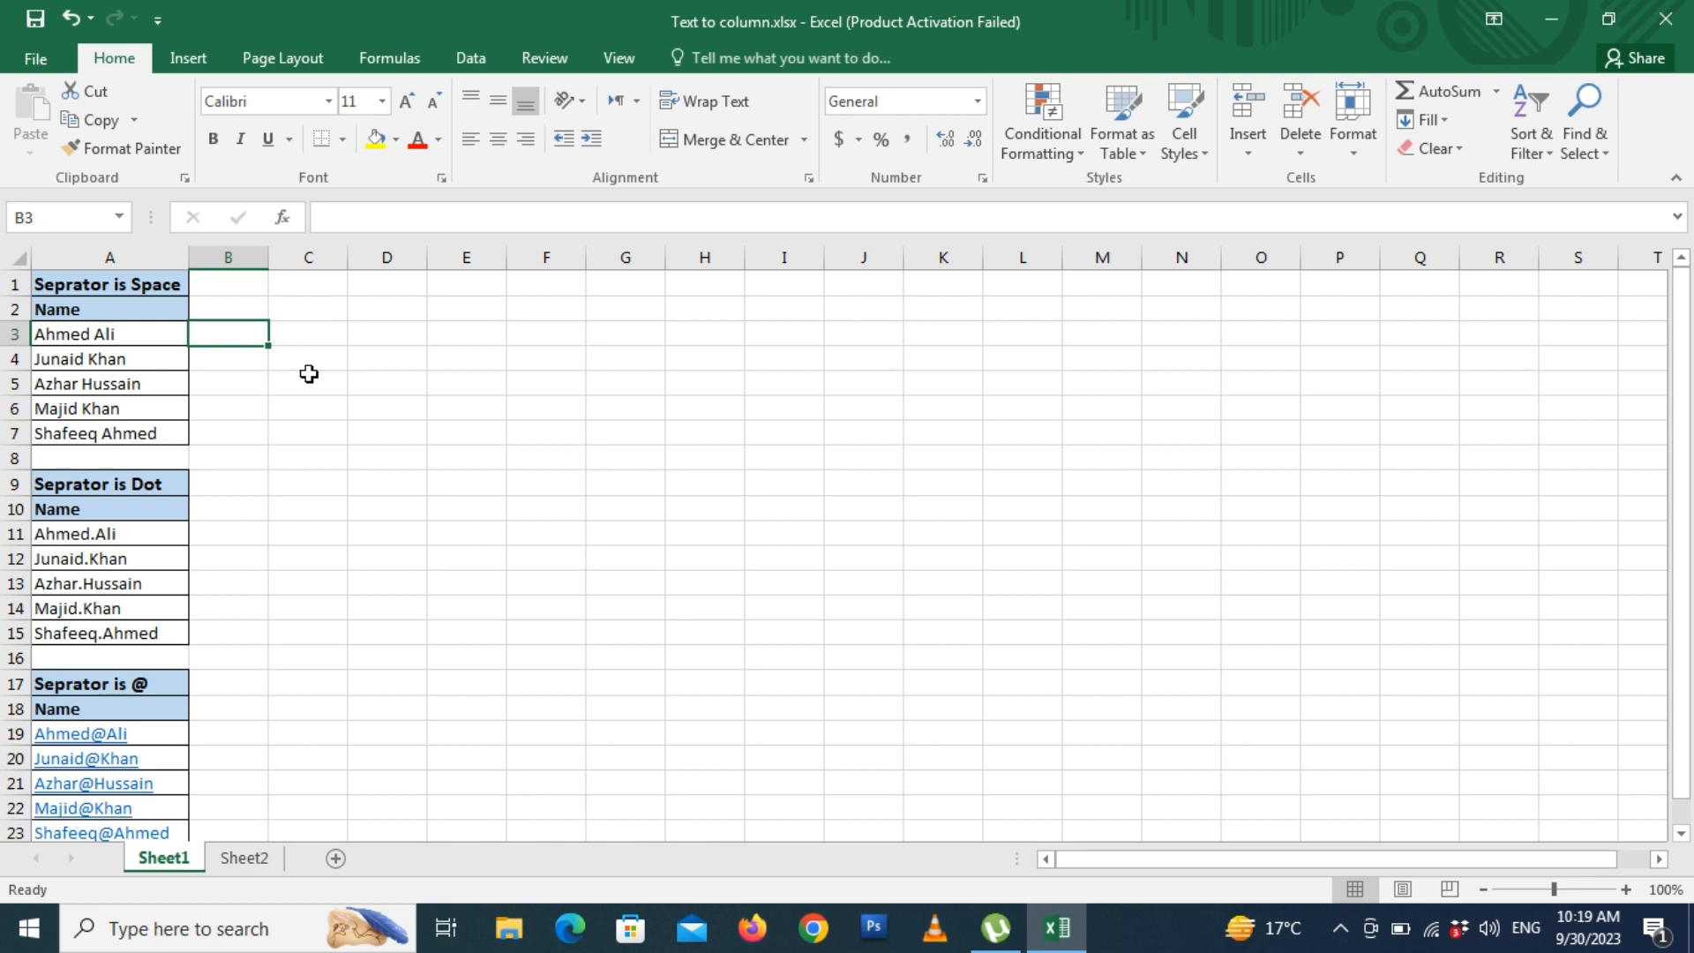
text(Ahmed)
key(Tab)
text(Ali)
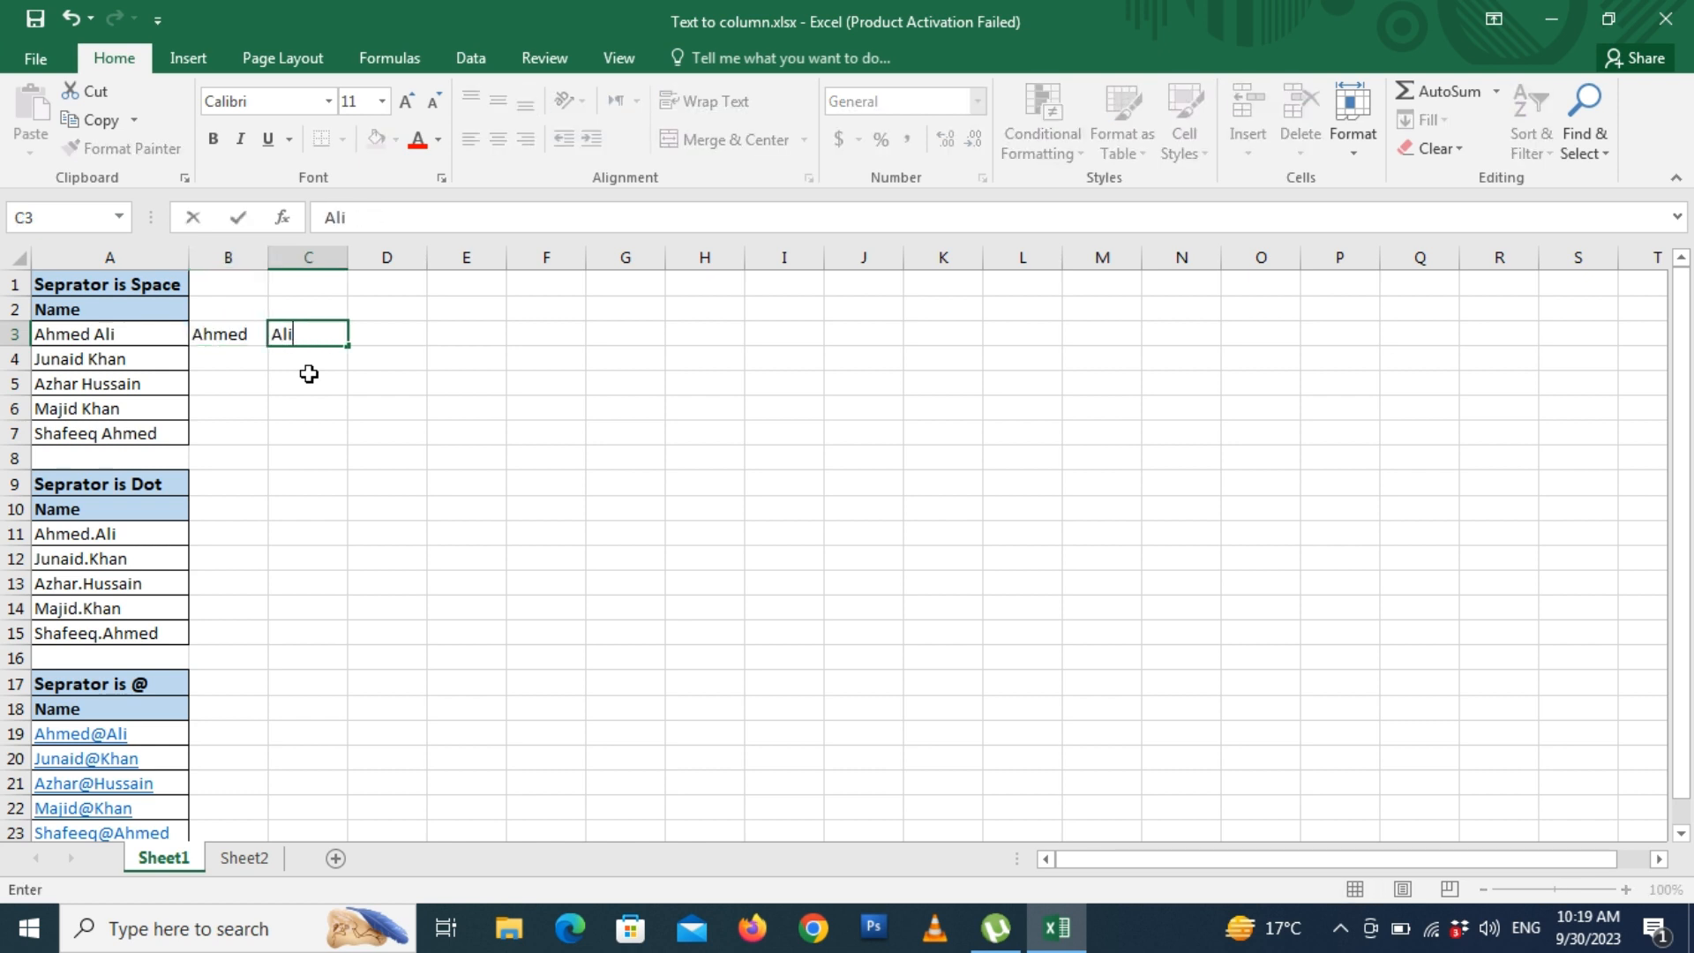
key(Return)
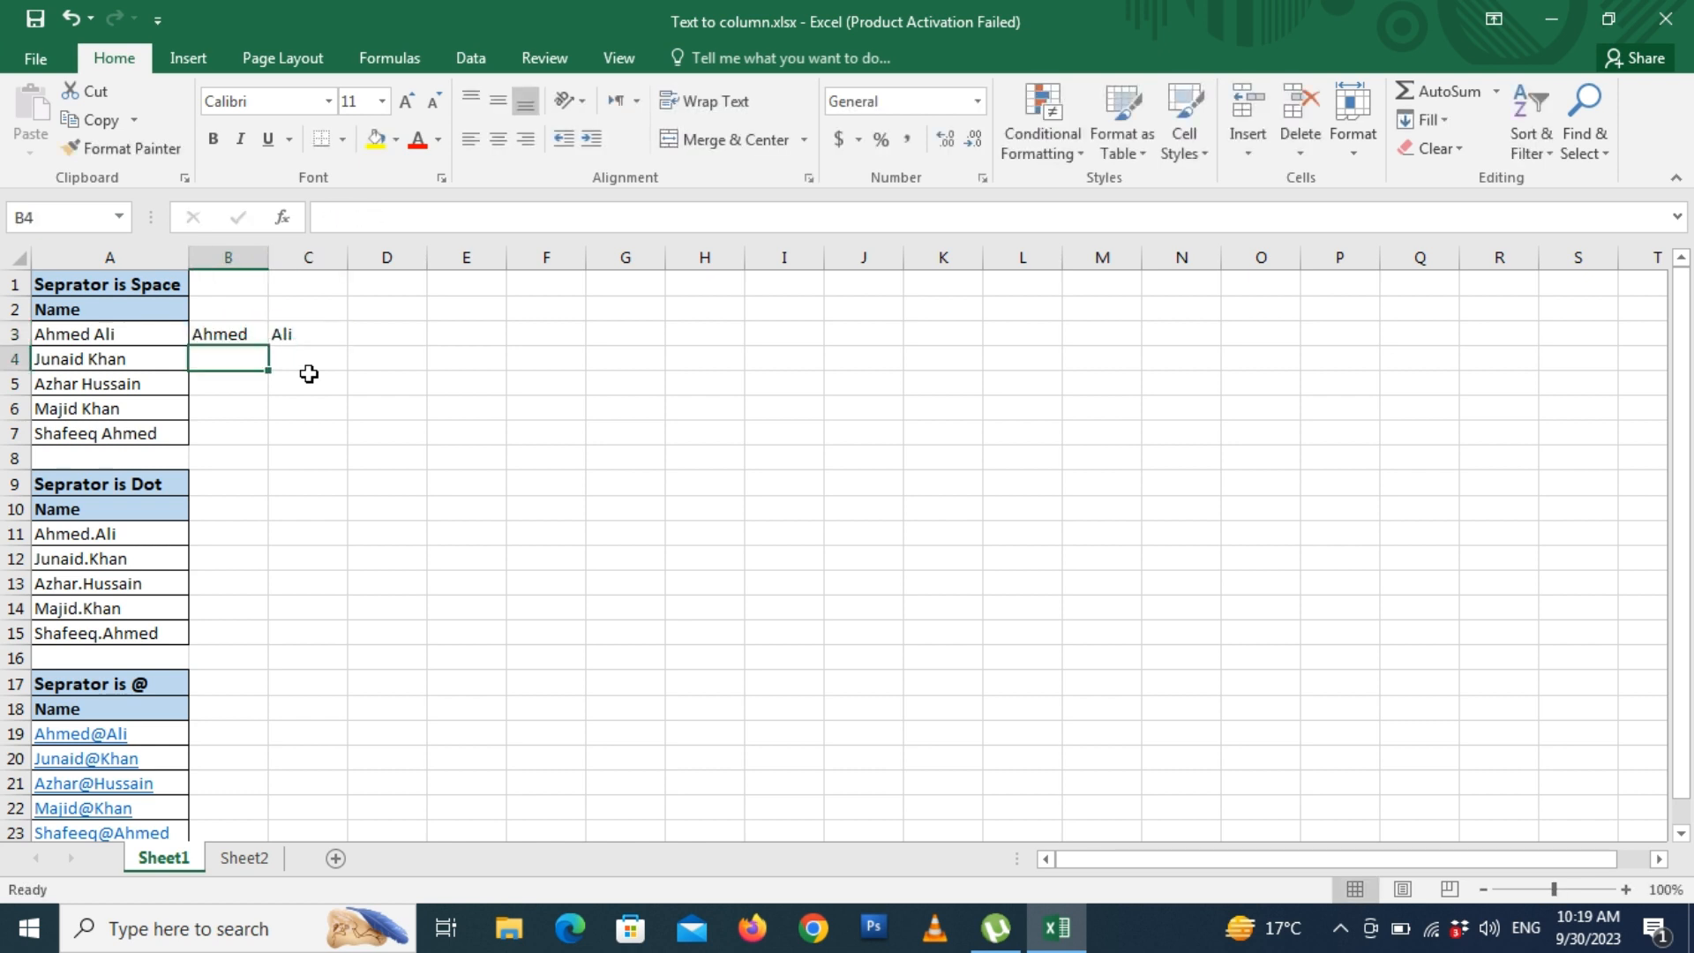
key(Up)
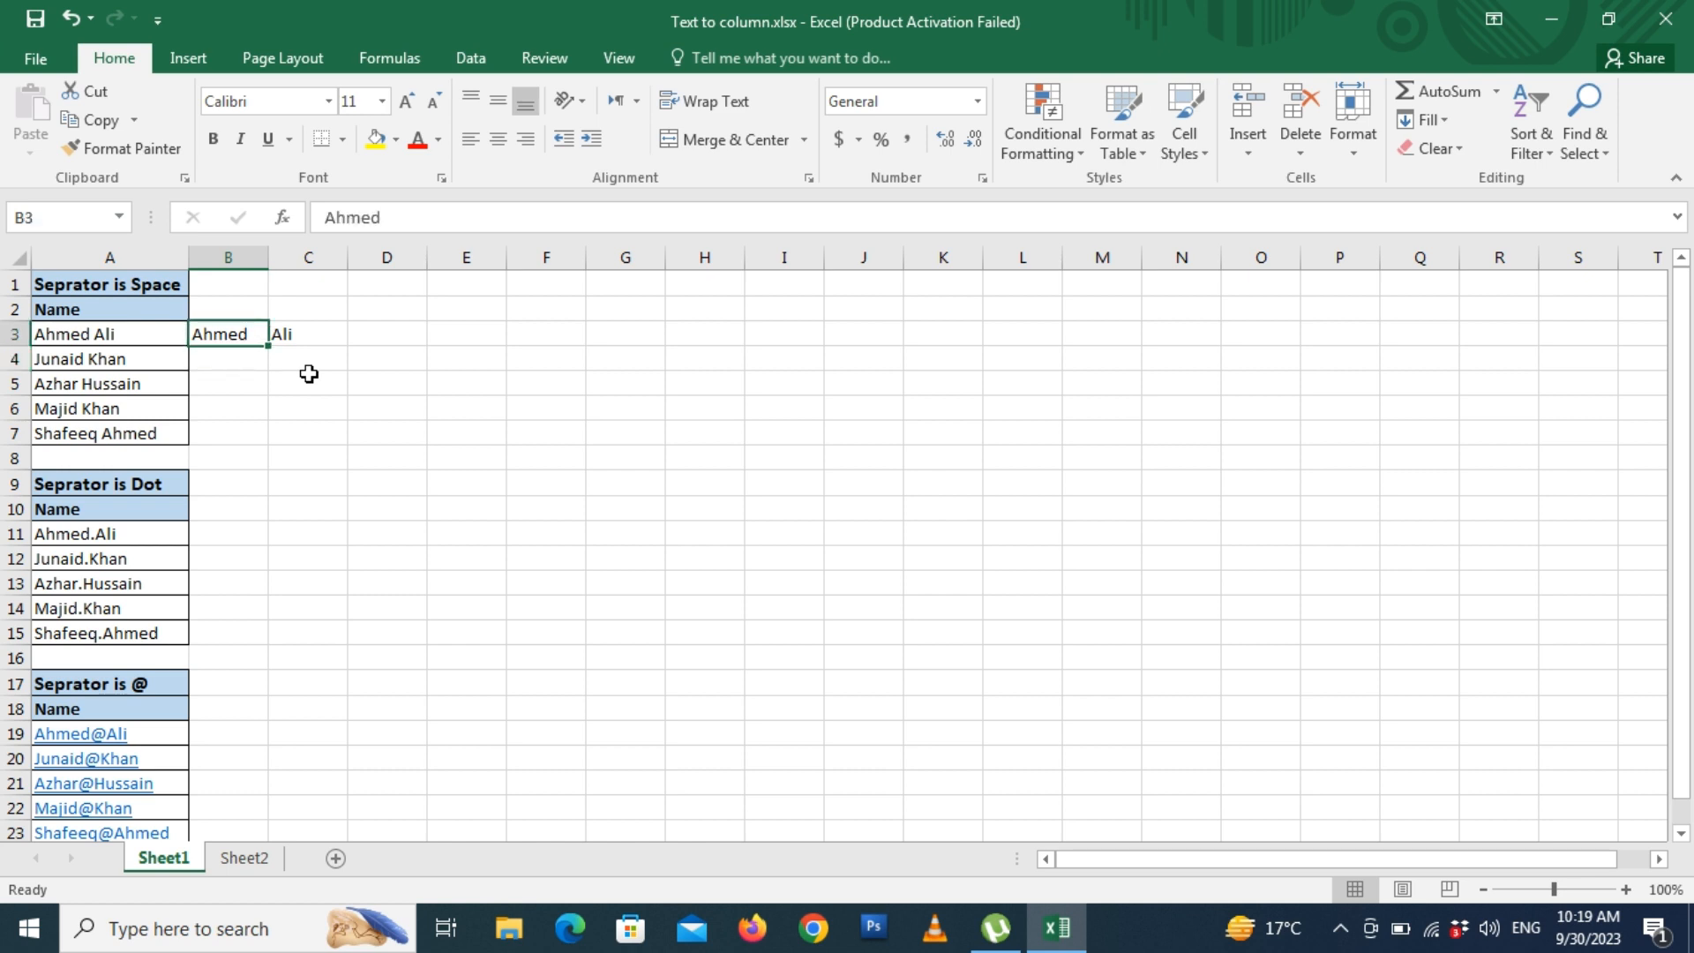
key(shift+Right)
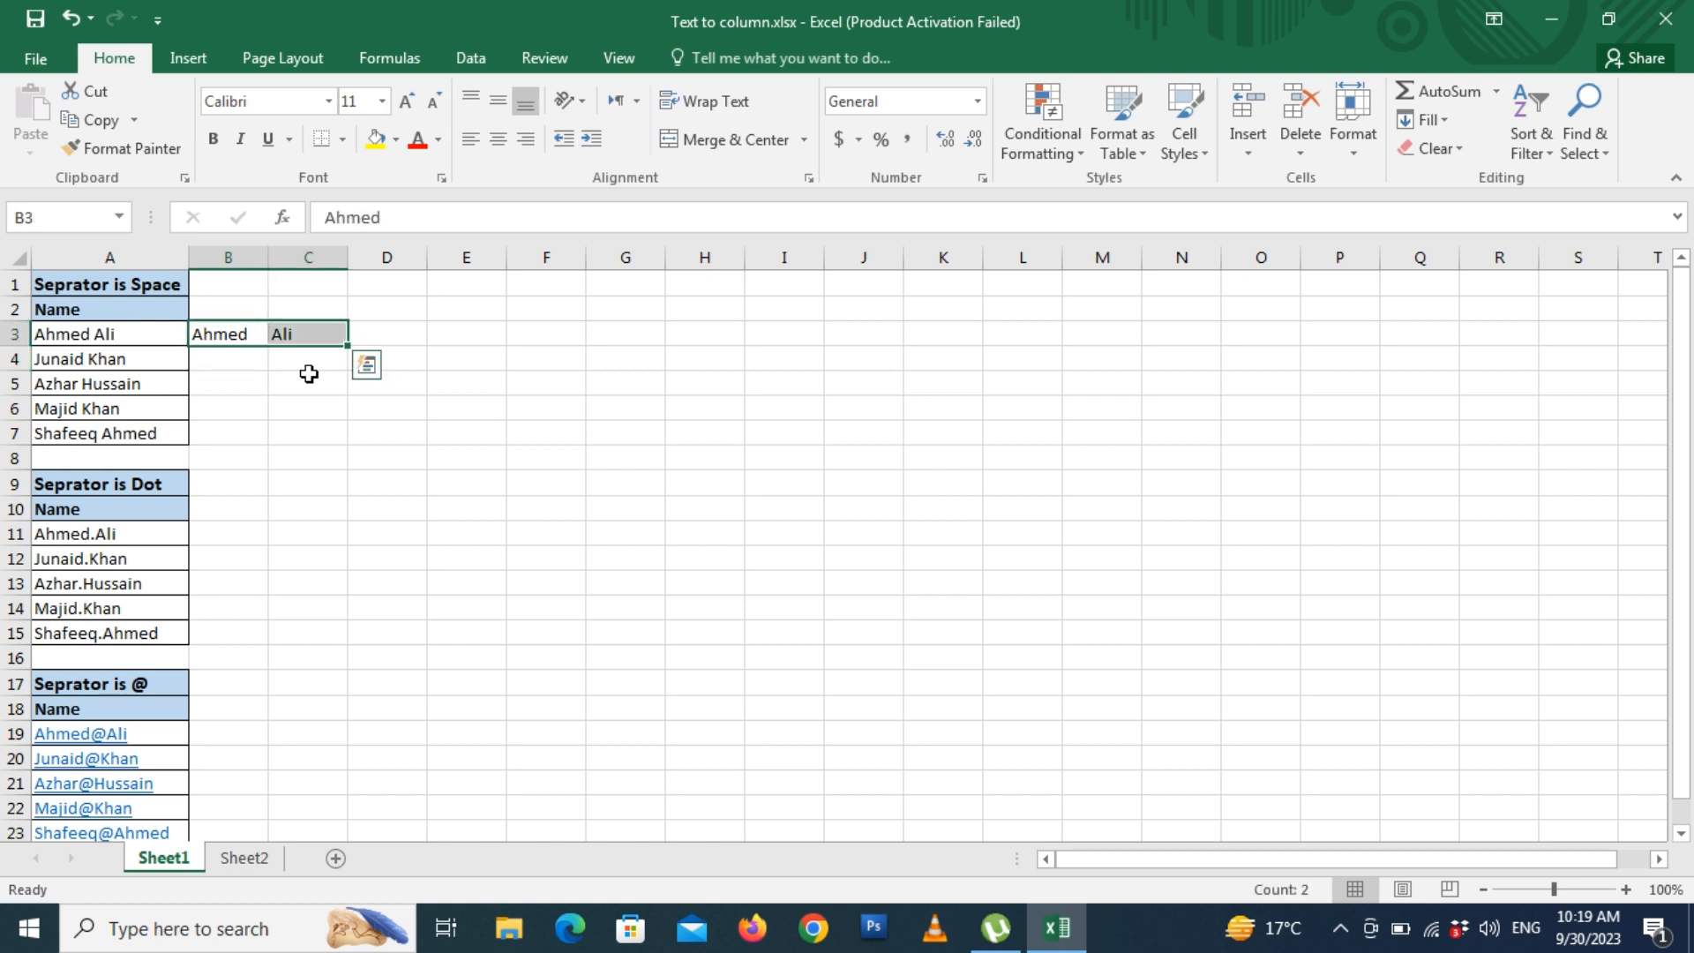
key(Delete)
key(Left)
key(Right)
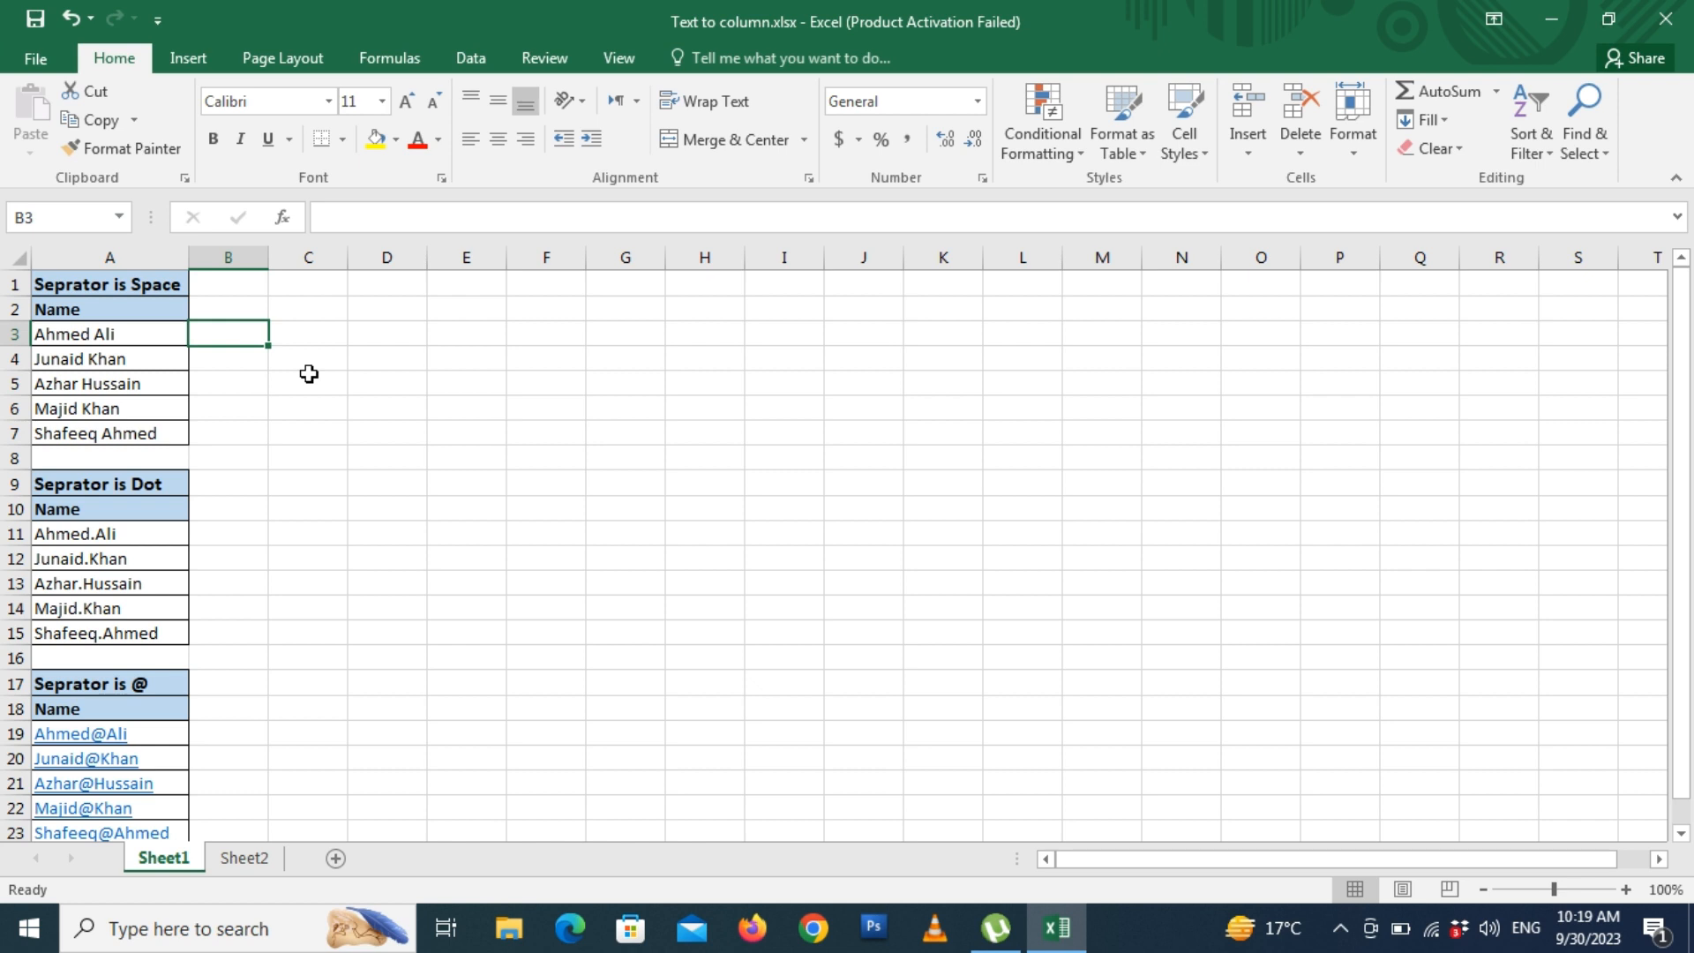
- Select the space-separated names in A3:A7 and show the Data ribbon
drag(150, 334, 140, 431)
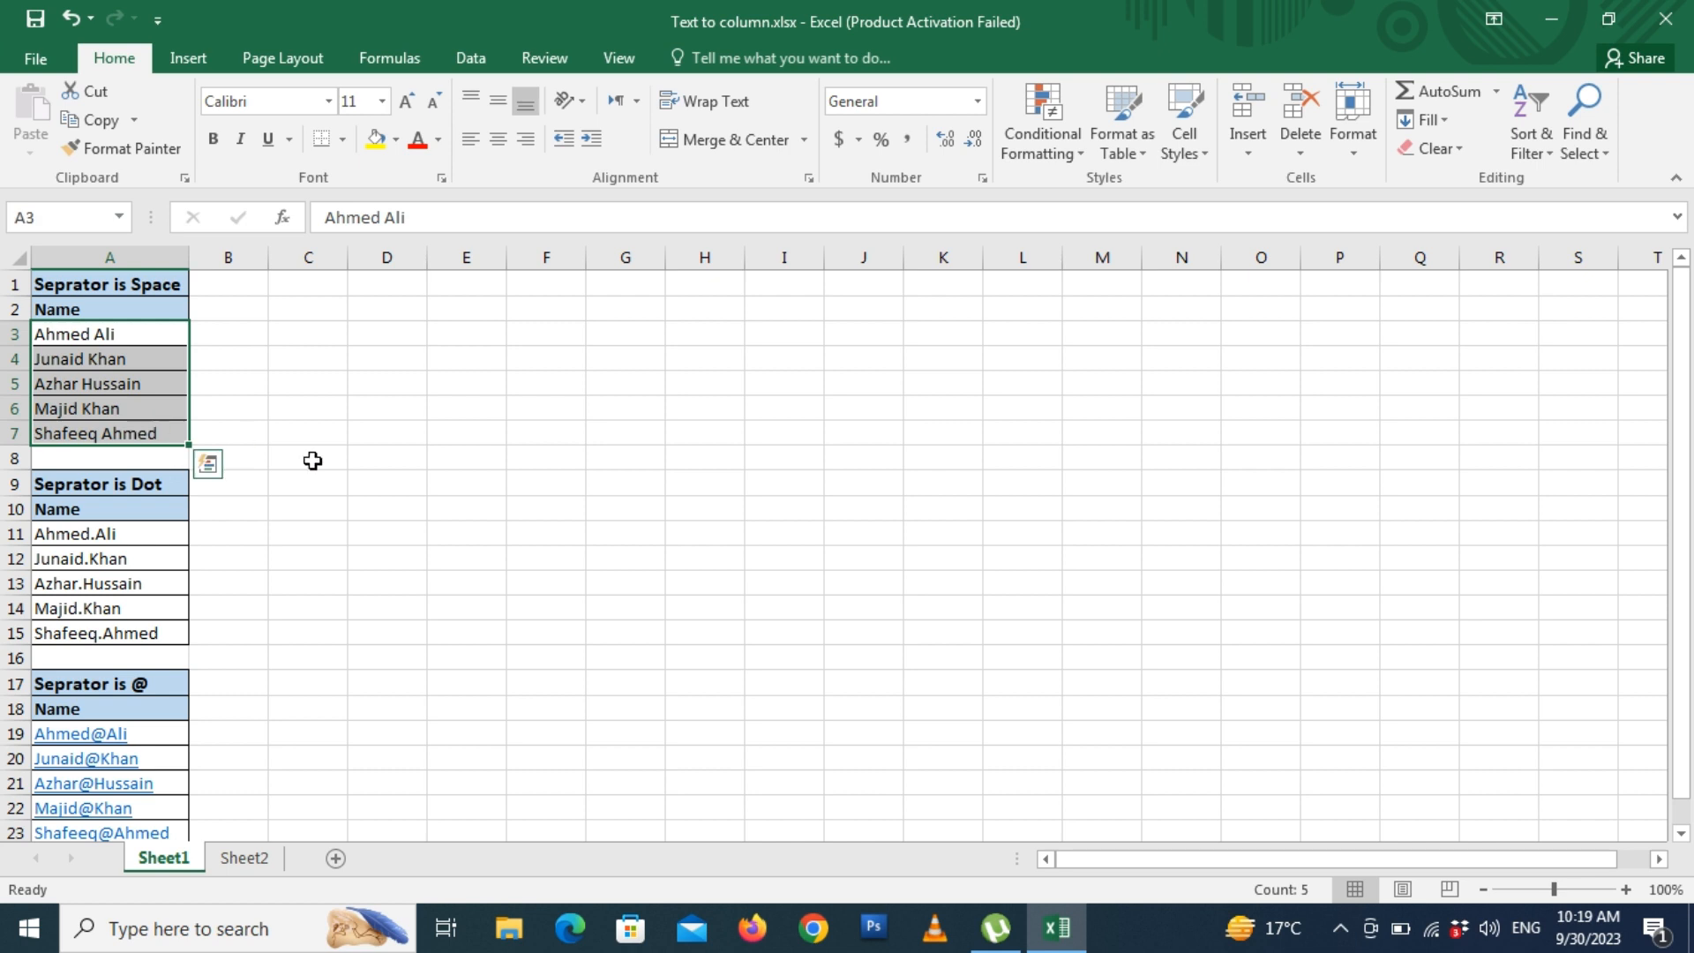
click(474, 62)
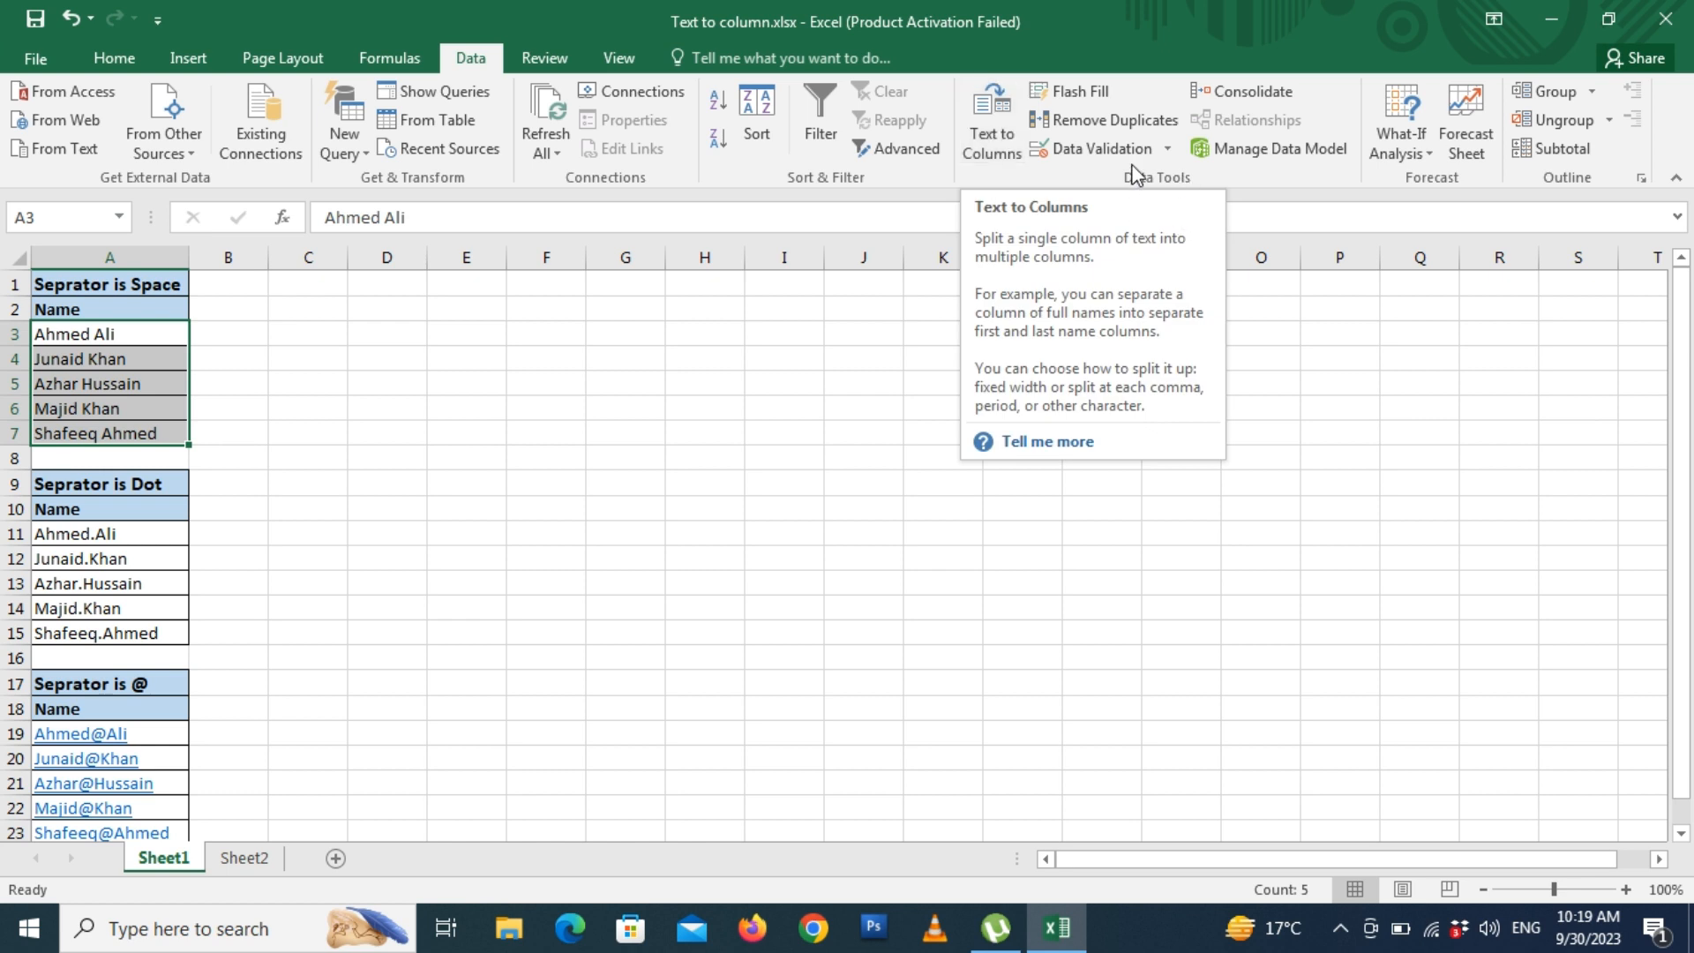
click(989, 110)
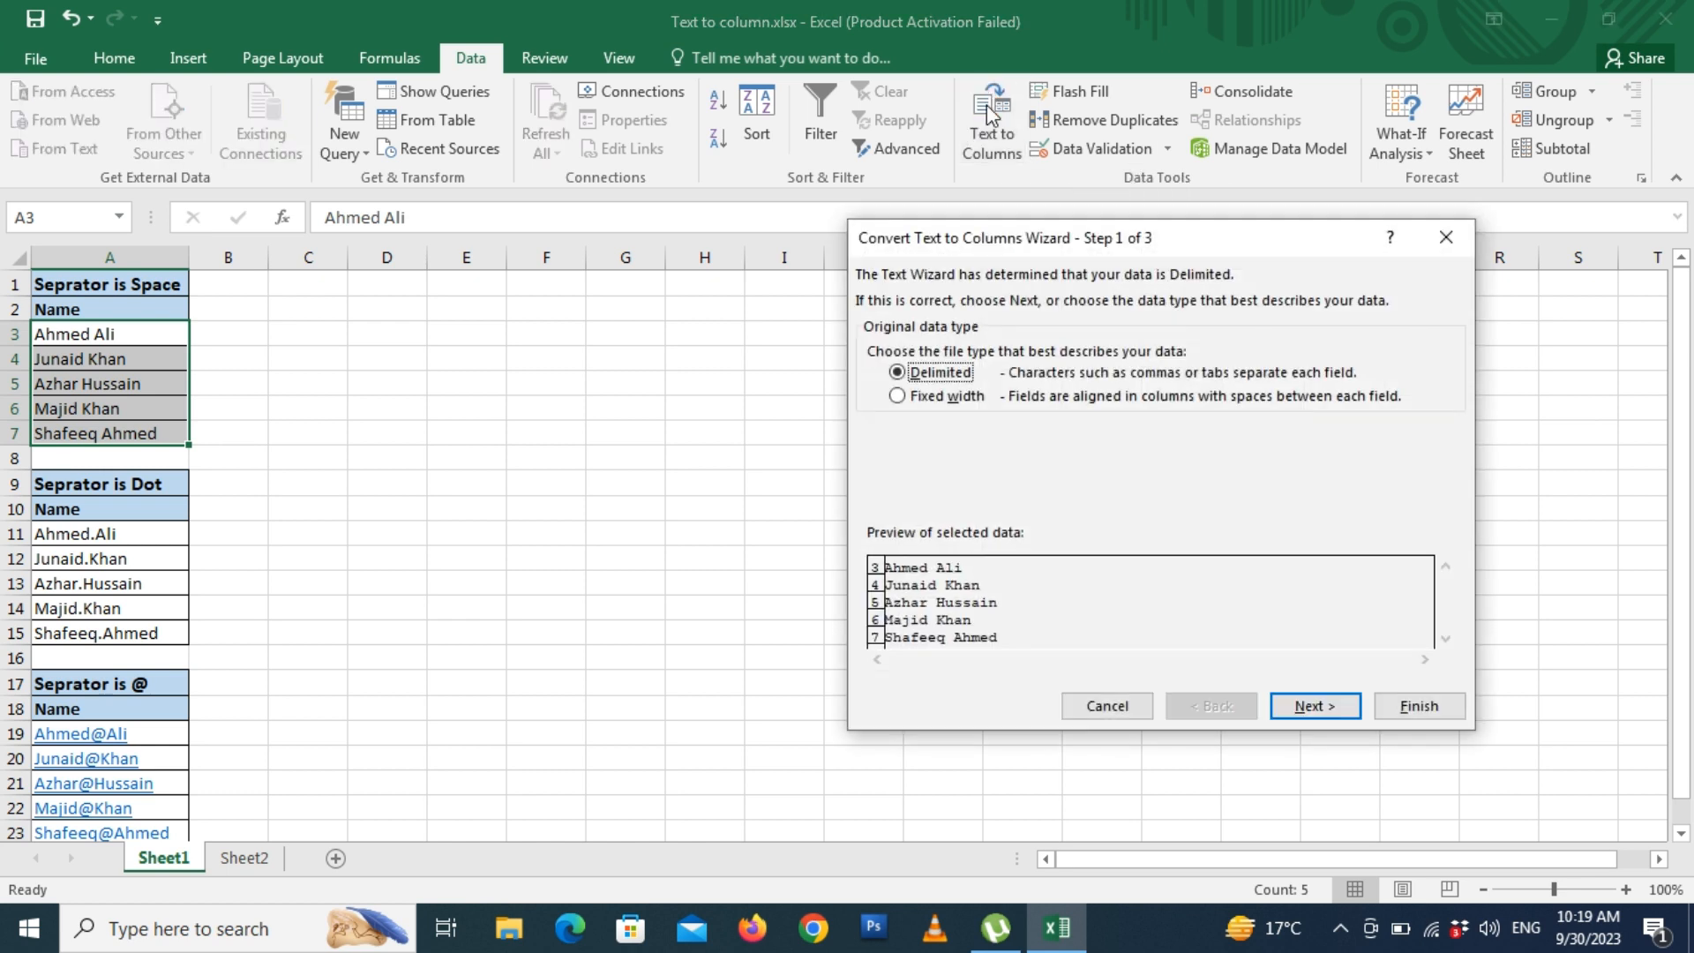
drag(1112, 253, 739, 158)
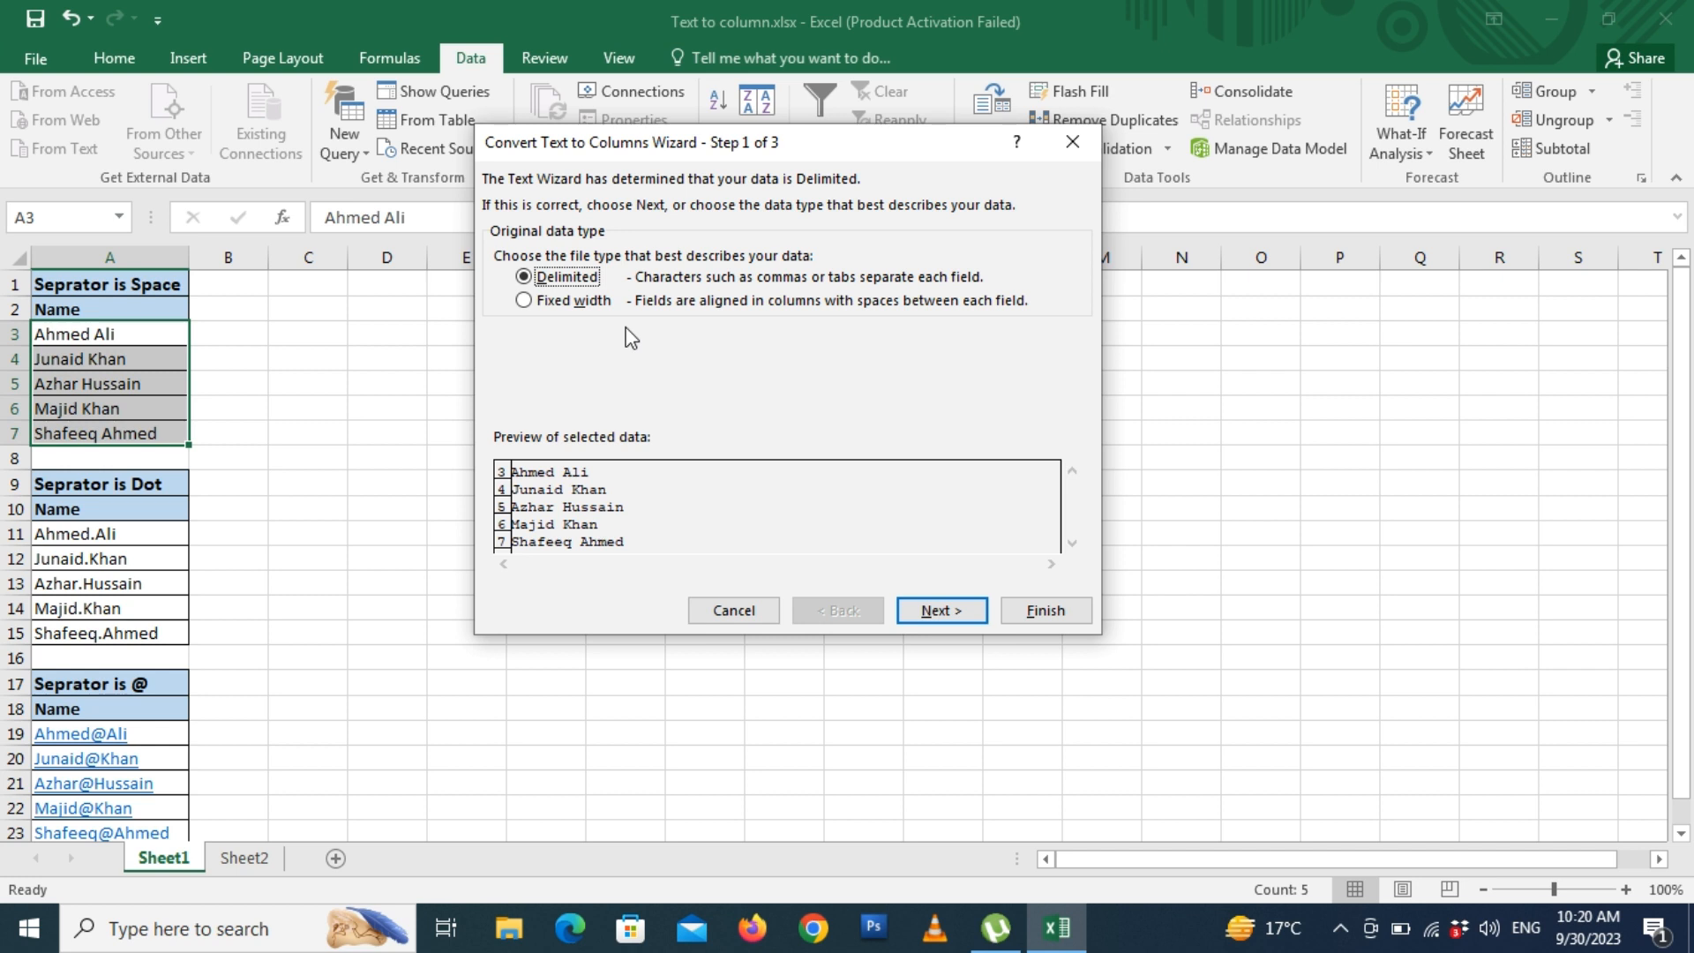
click(941, 613)
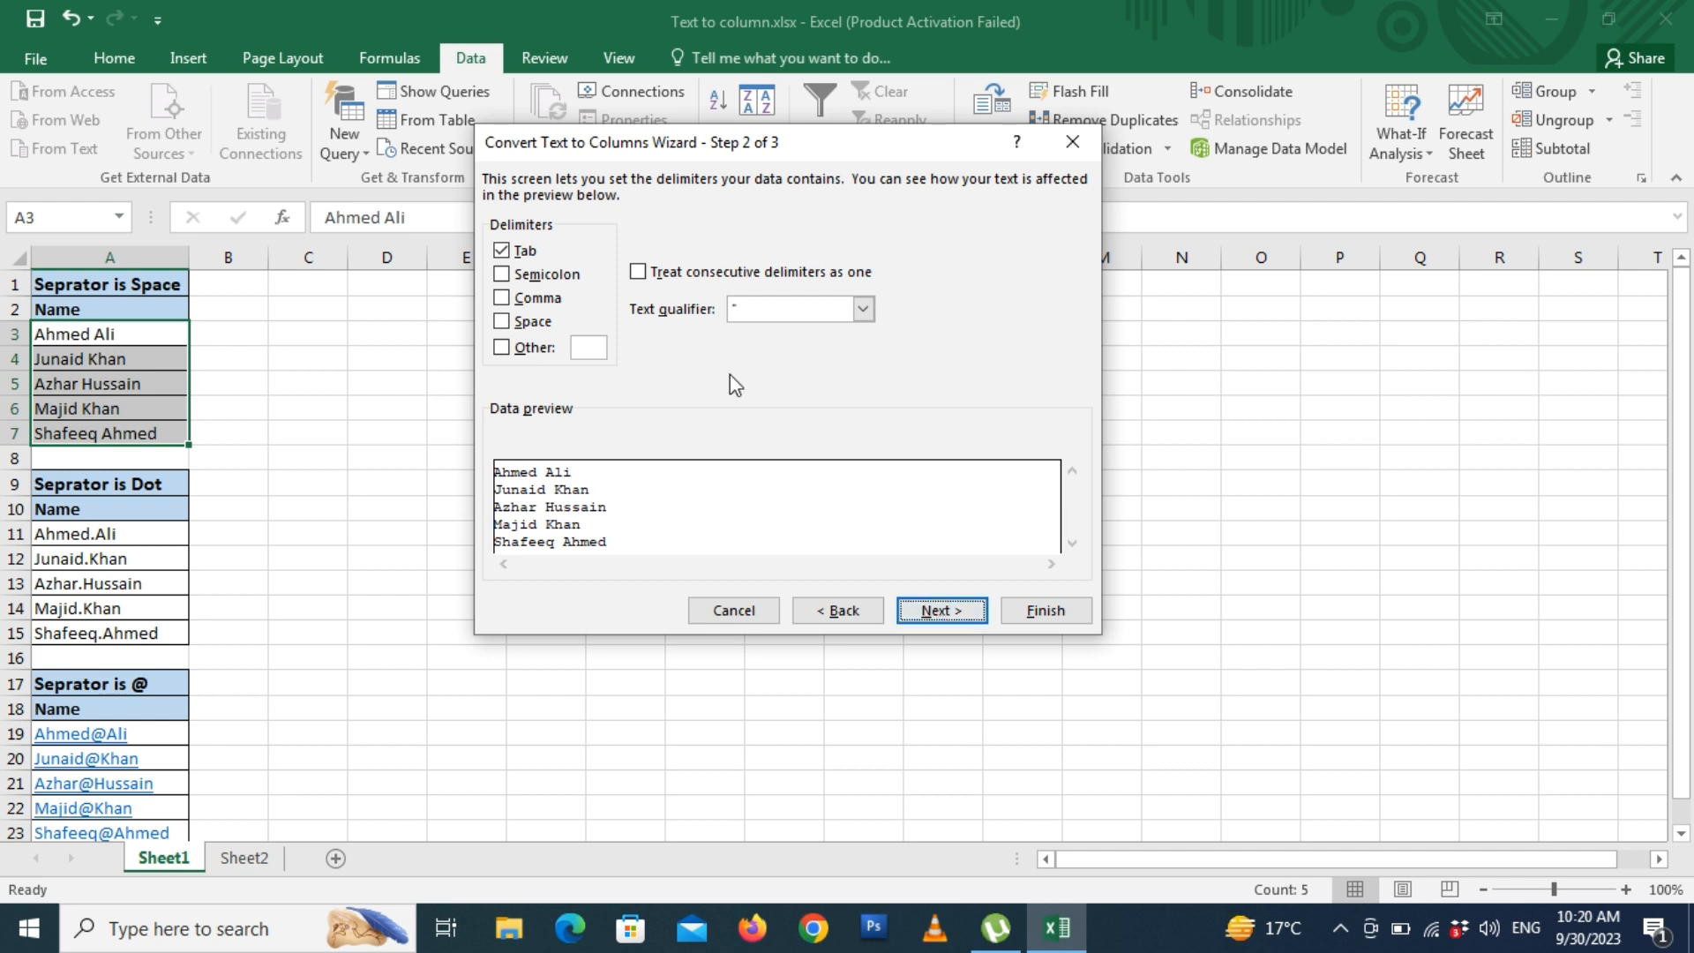
click(922, 612)
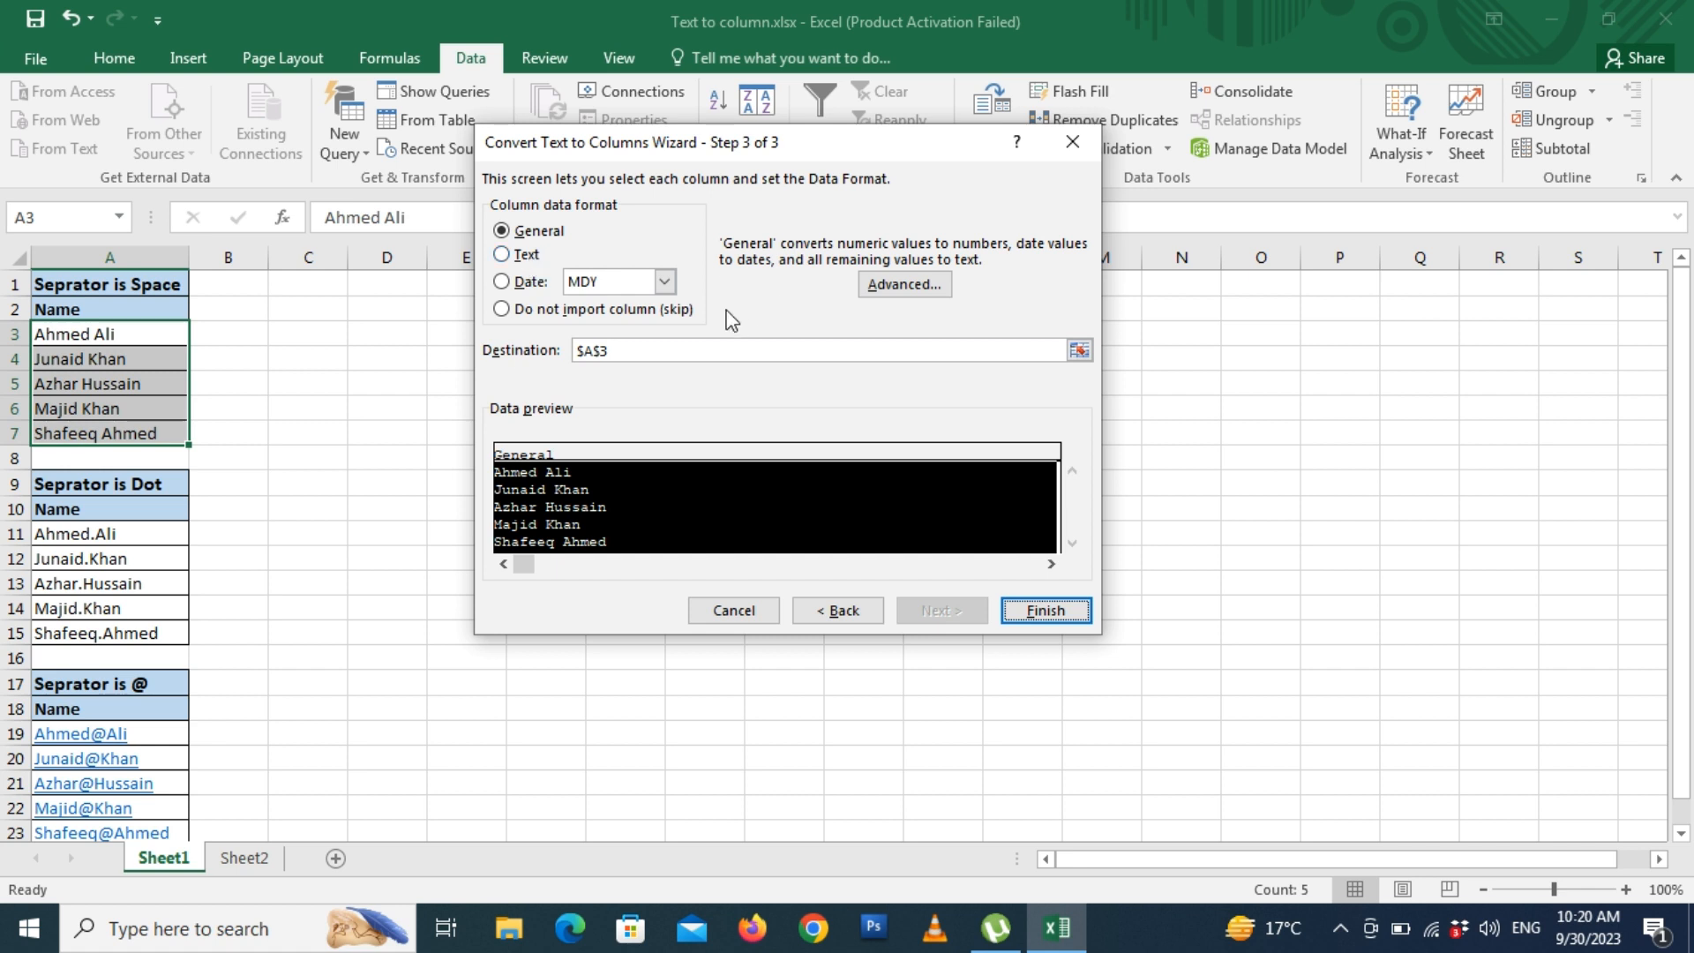
click(842, 615)
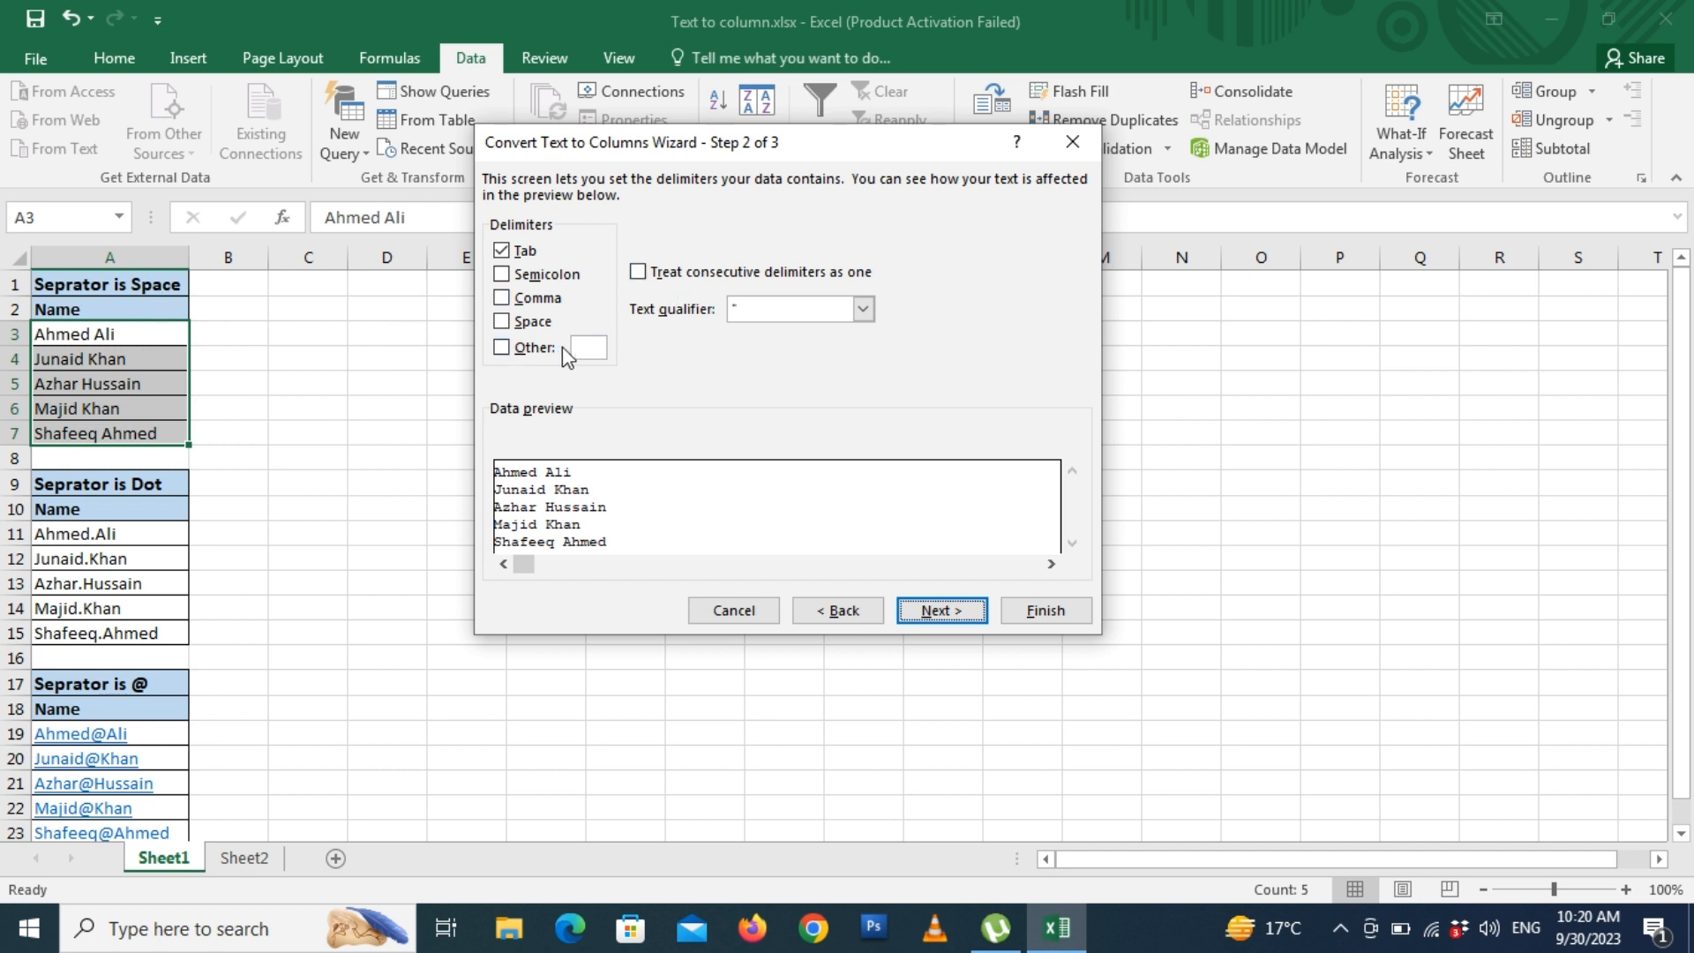
click(502, 323)
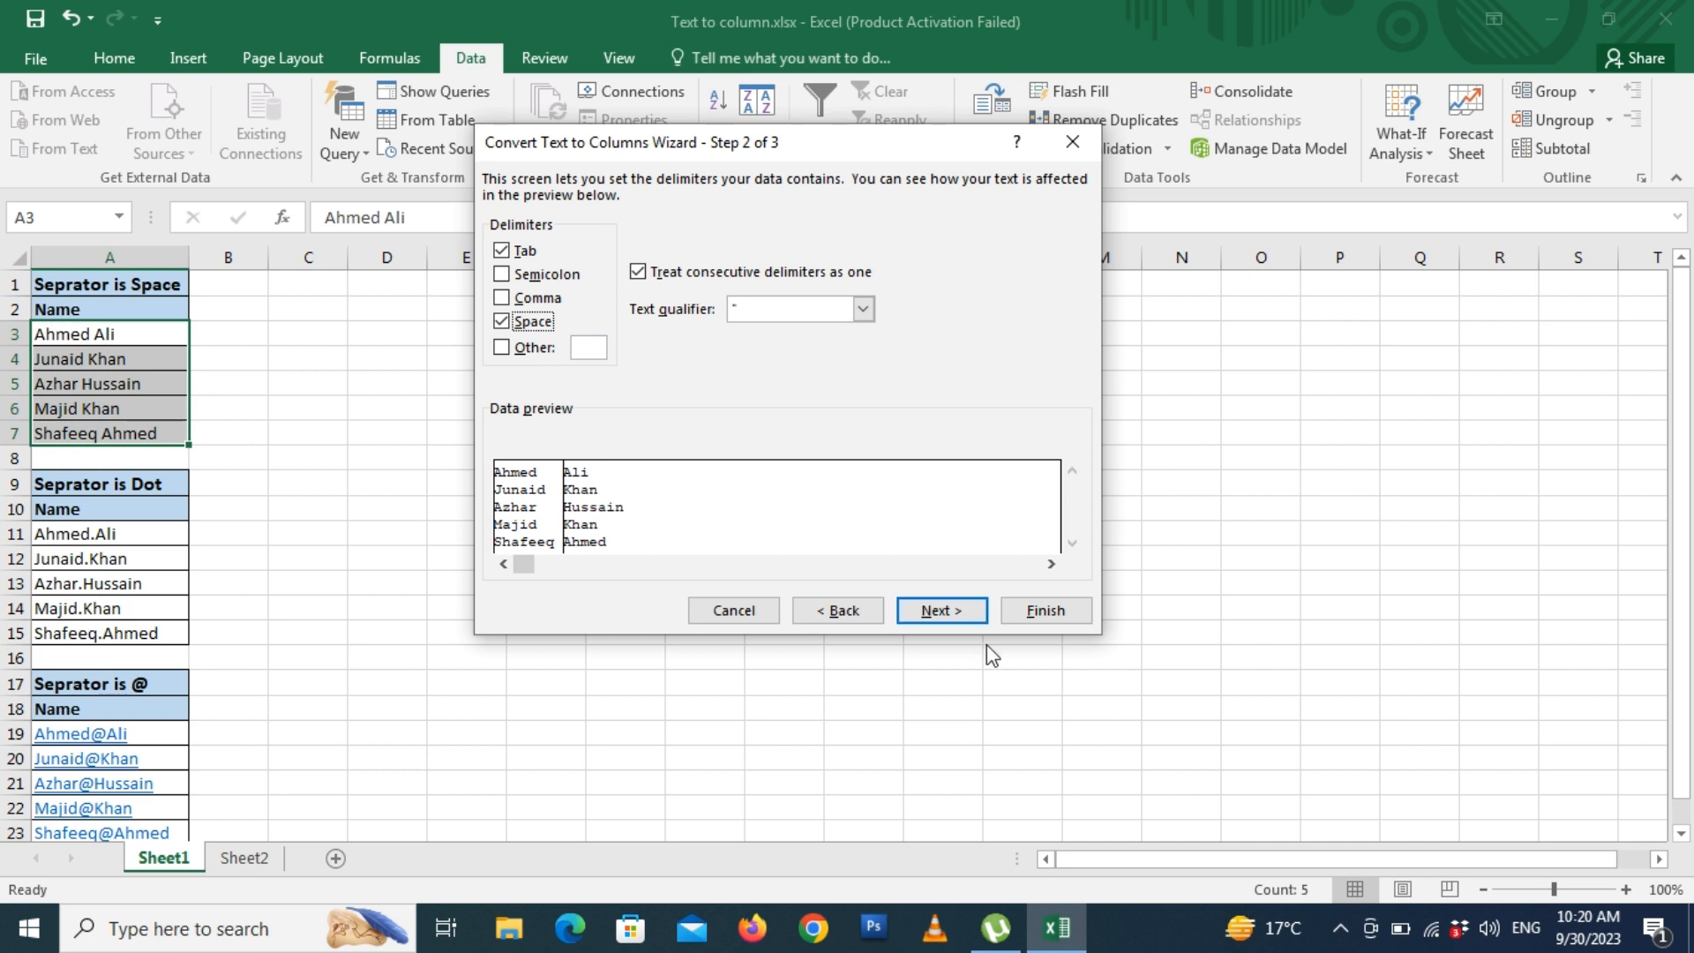
click(950, 612)
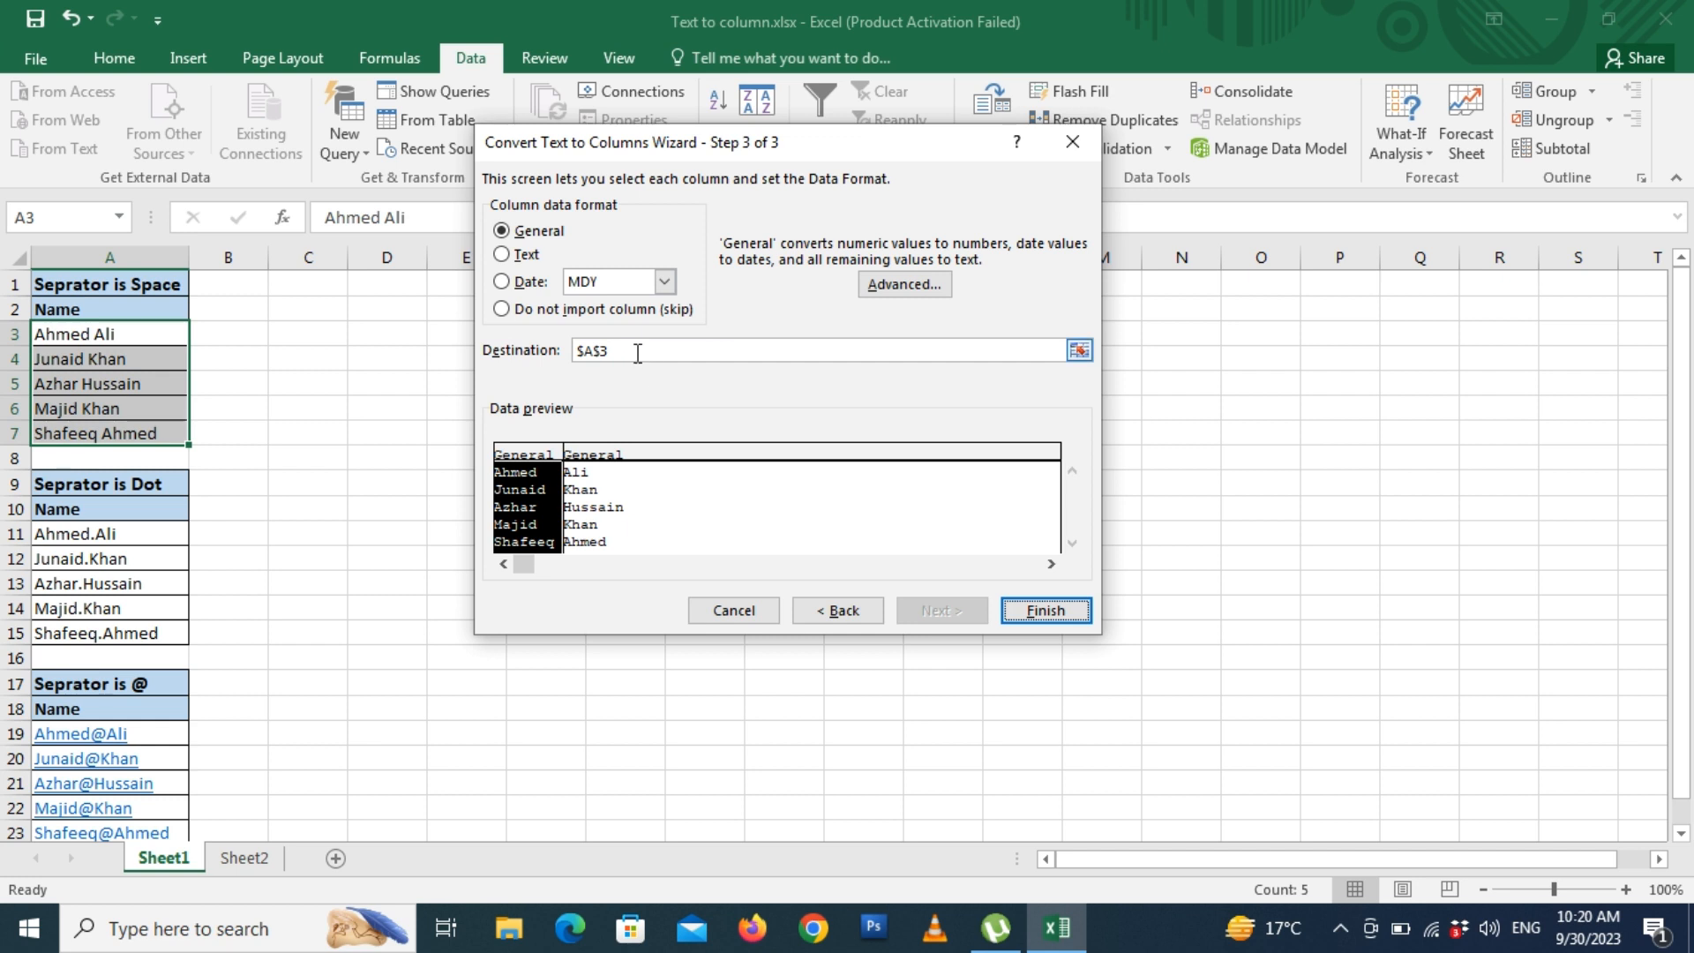
drag(635, 351, 579, 347)
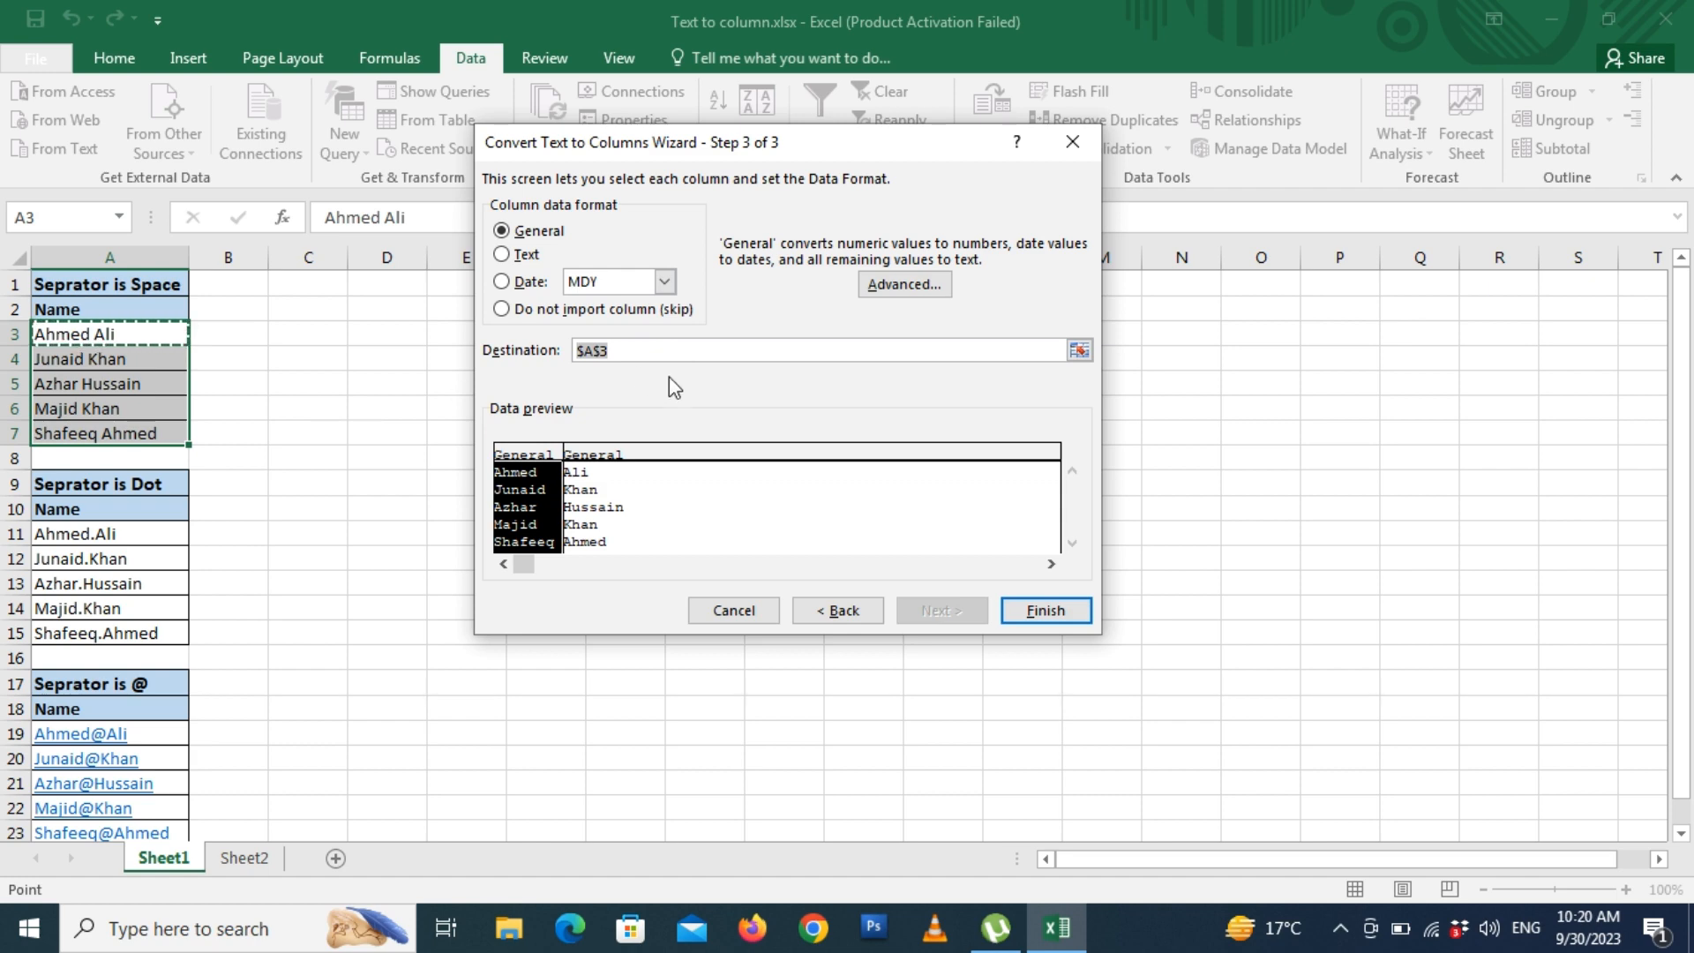
key(Escape)
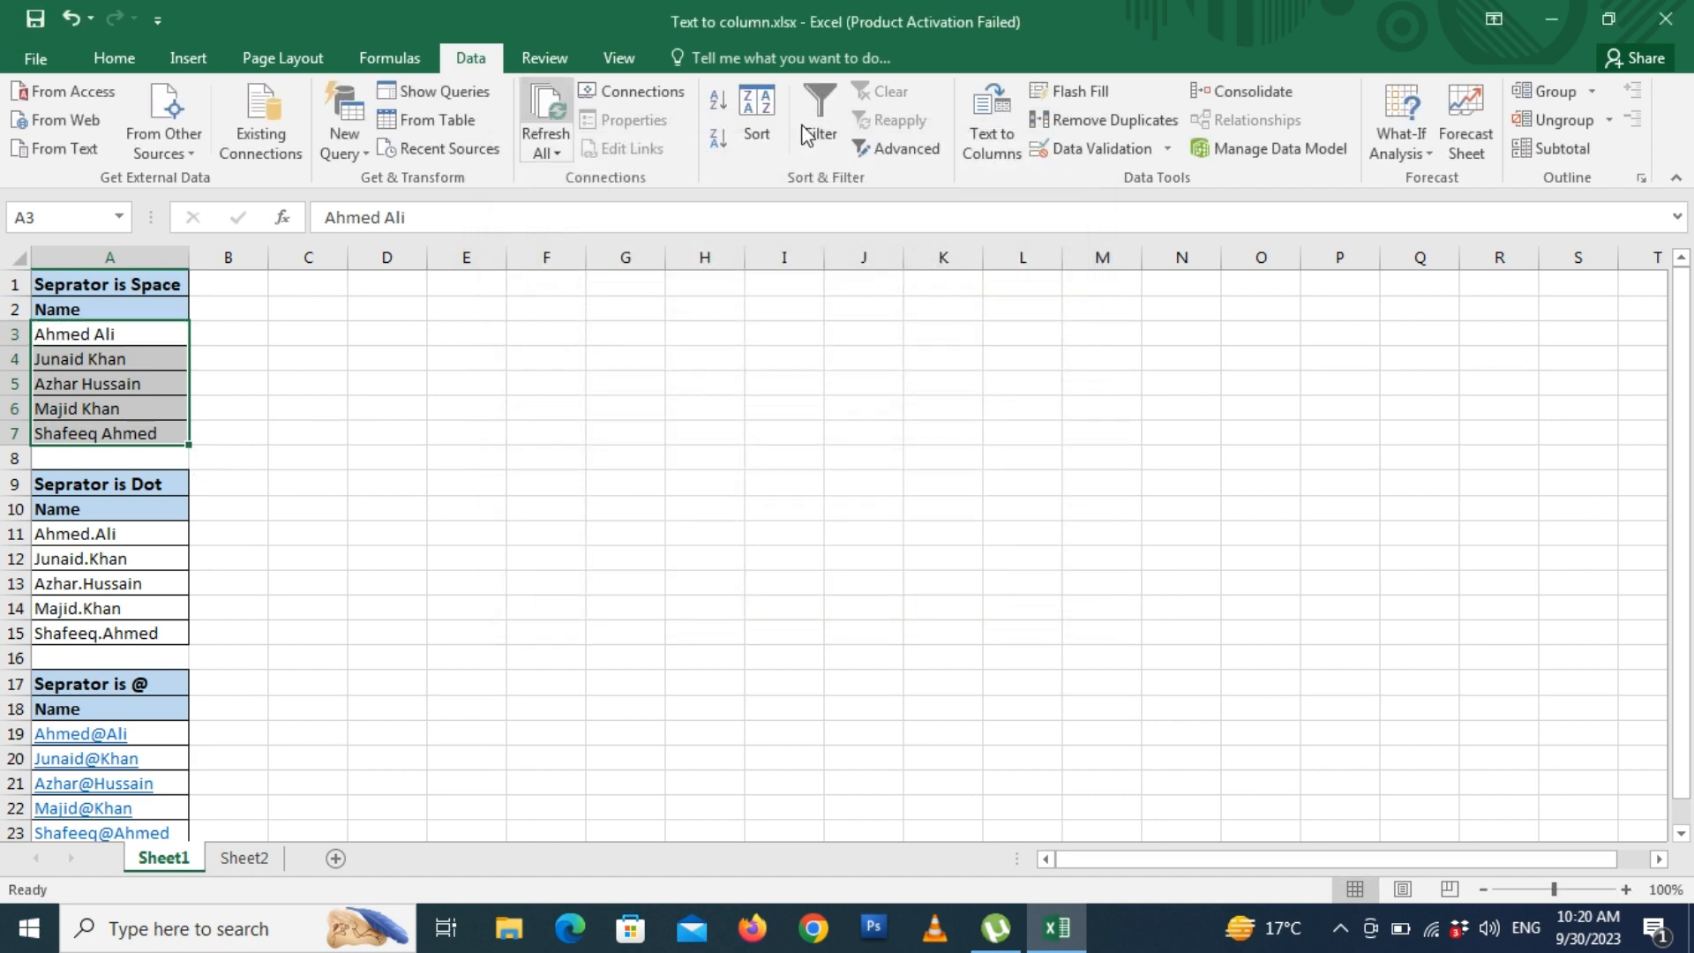
- Split A3:A7 with Text to Columns on the Space delimiter, outputting to $C$3
click(980, 122)
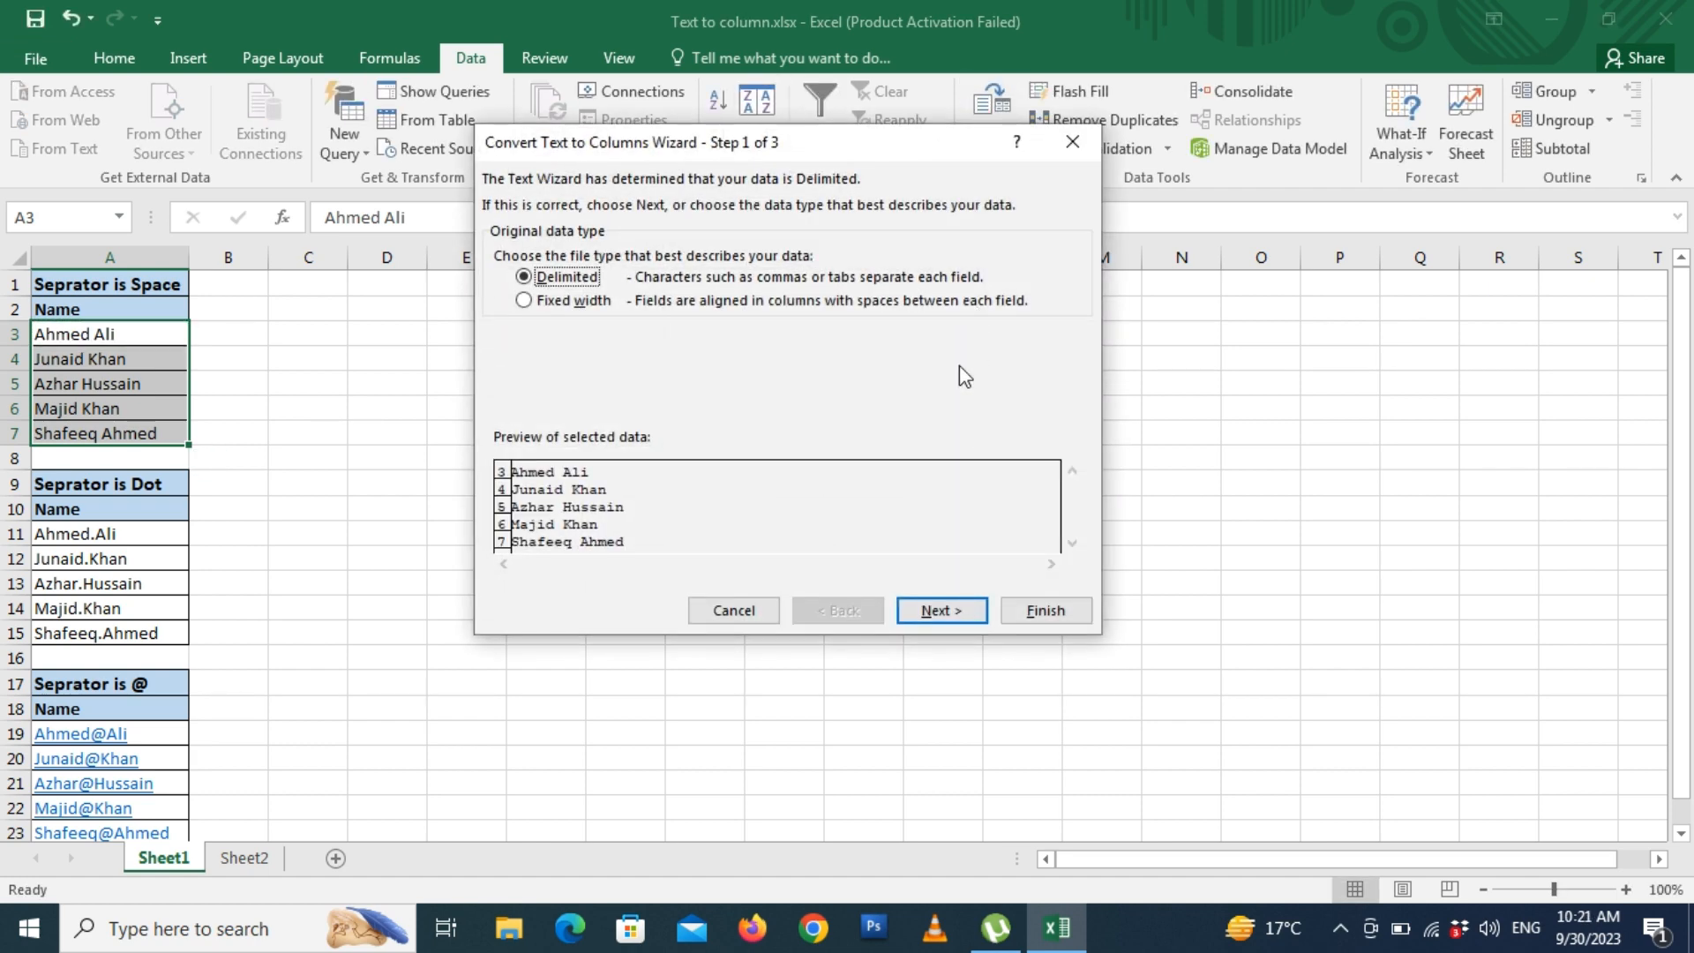
click(970, 613)
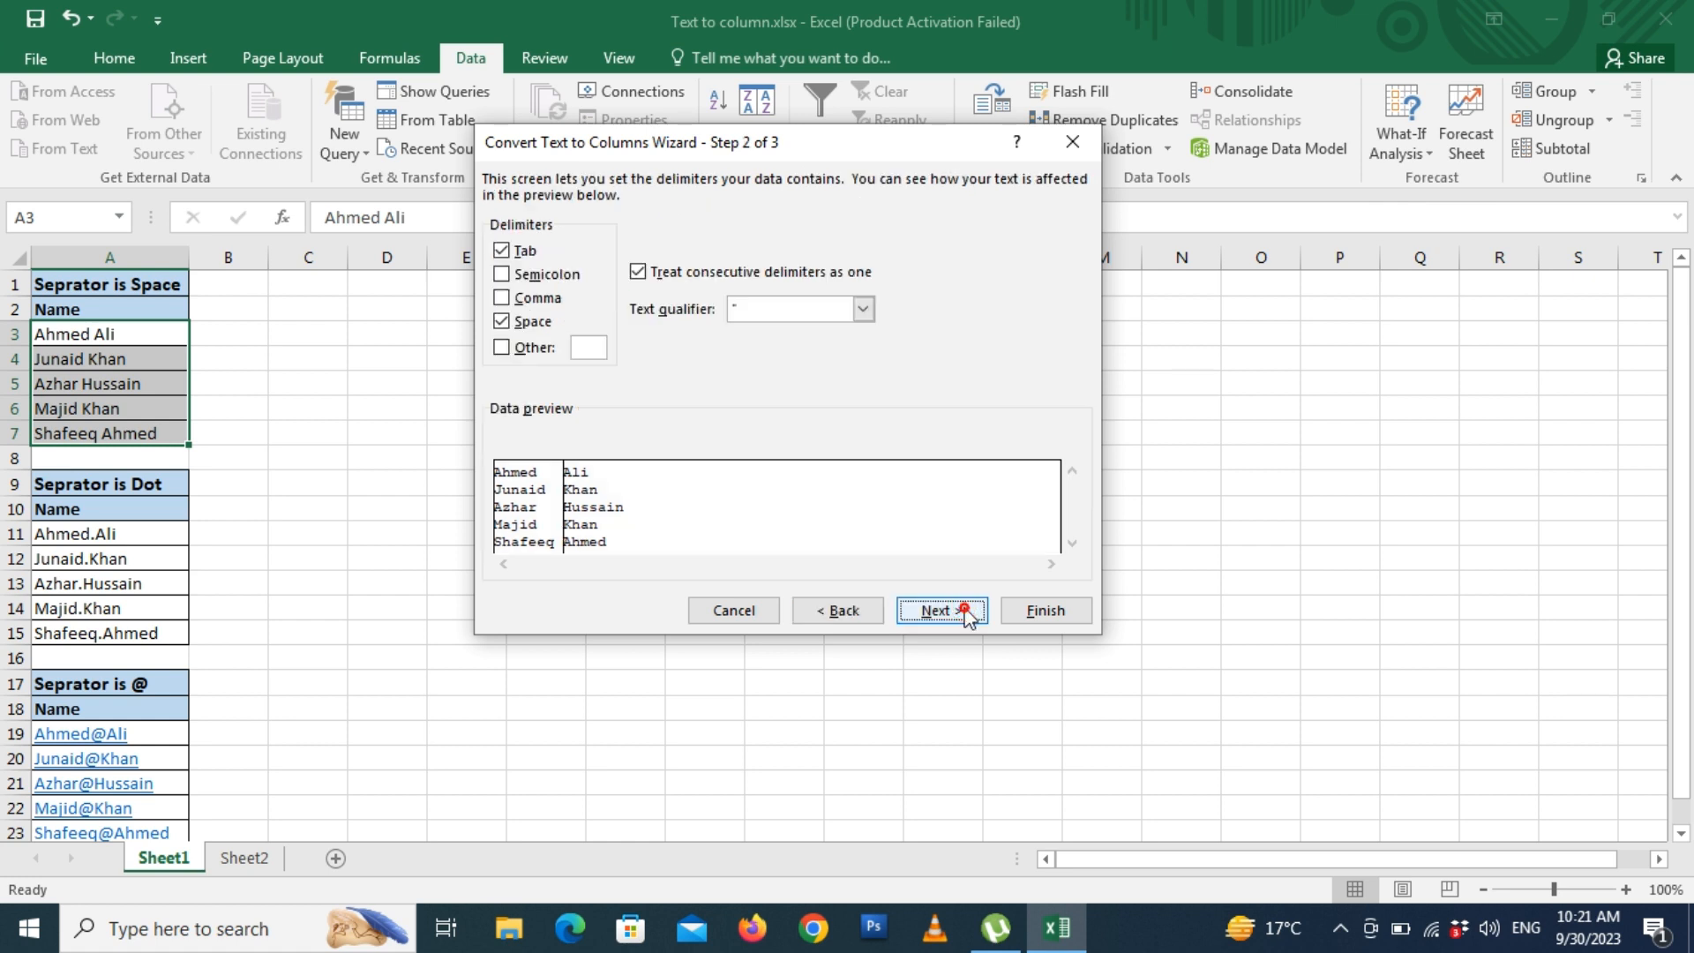
click(966, 611)
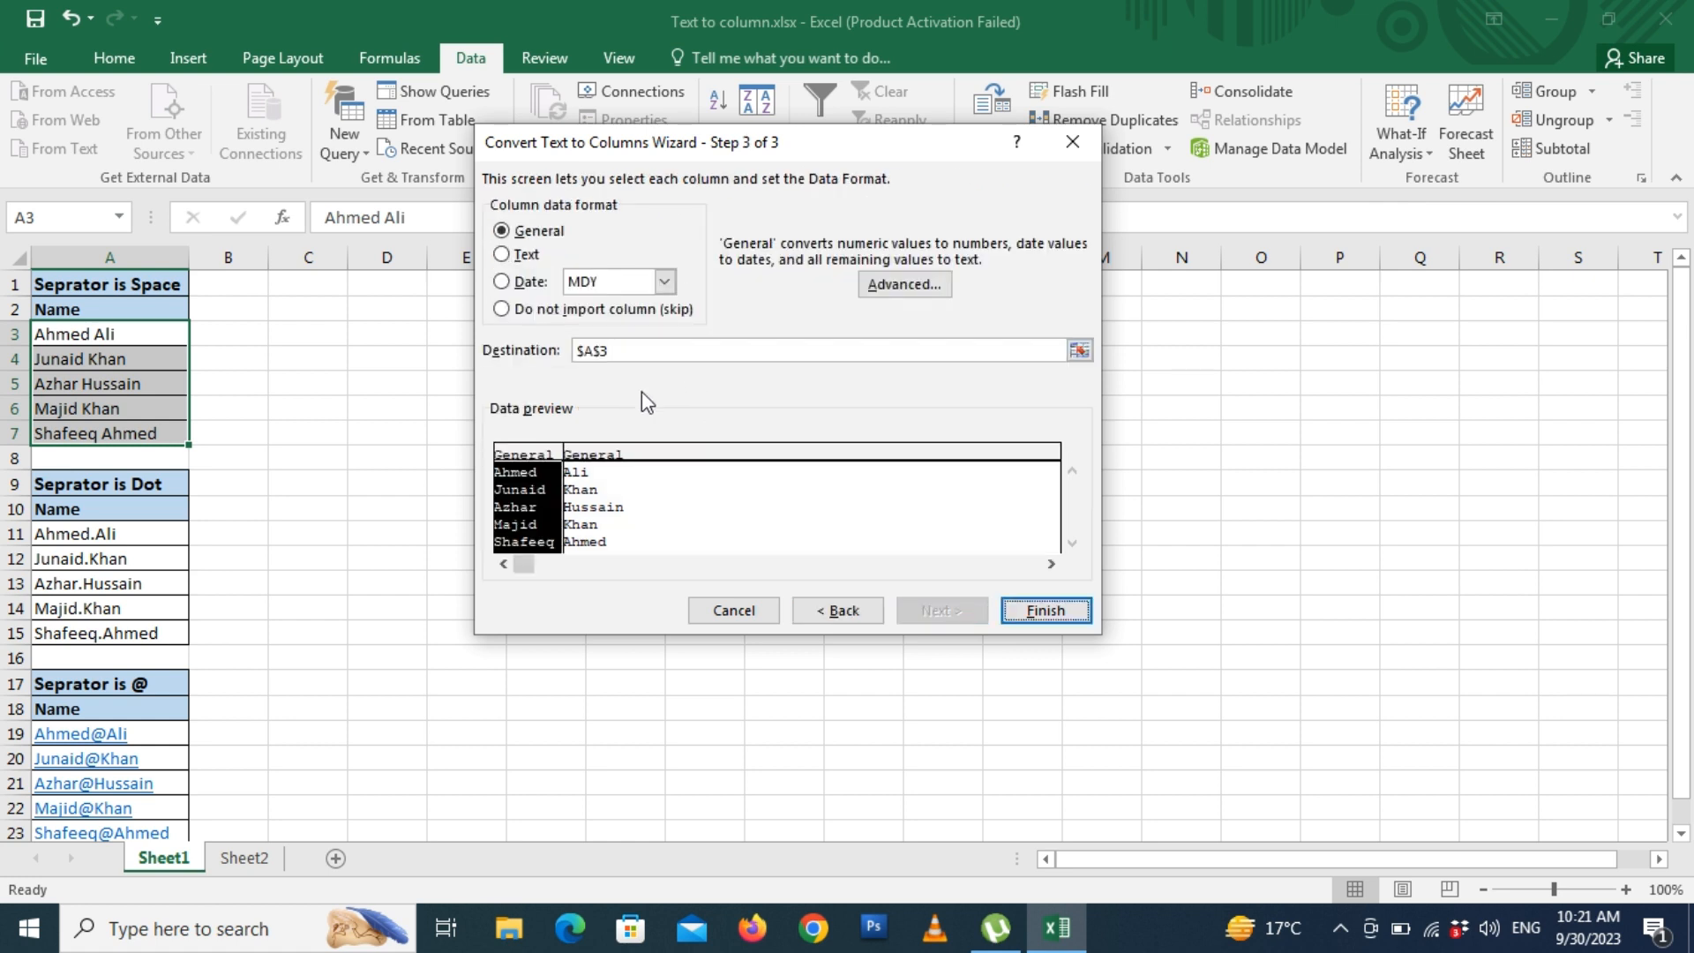
drag(798, 148, 961, 163)
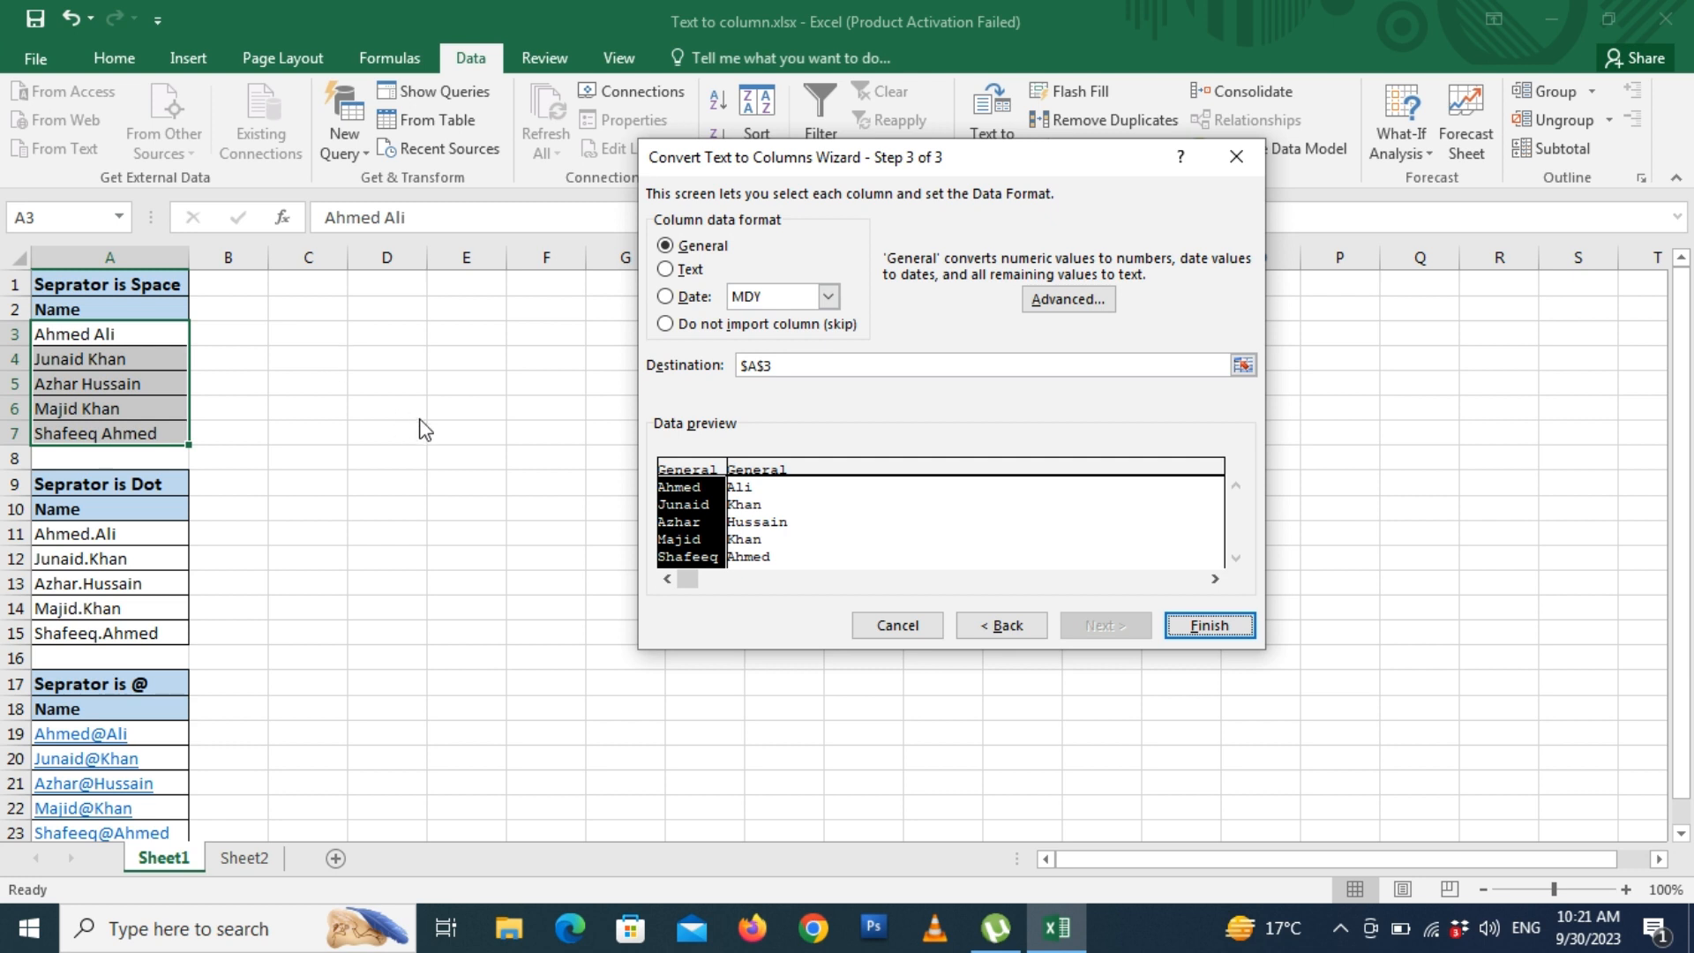
click(819, 363)
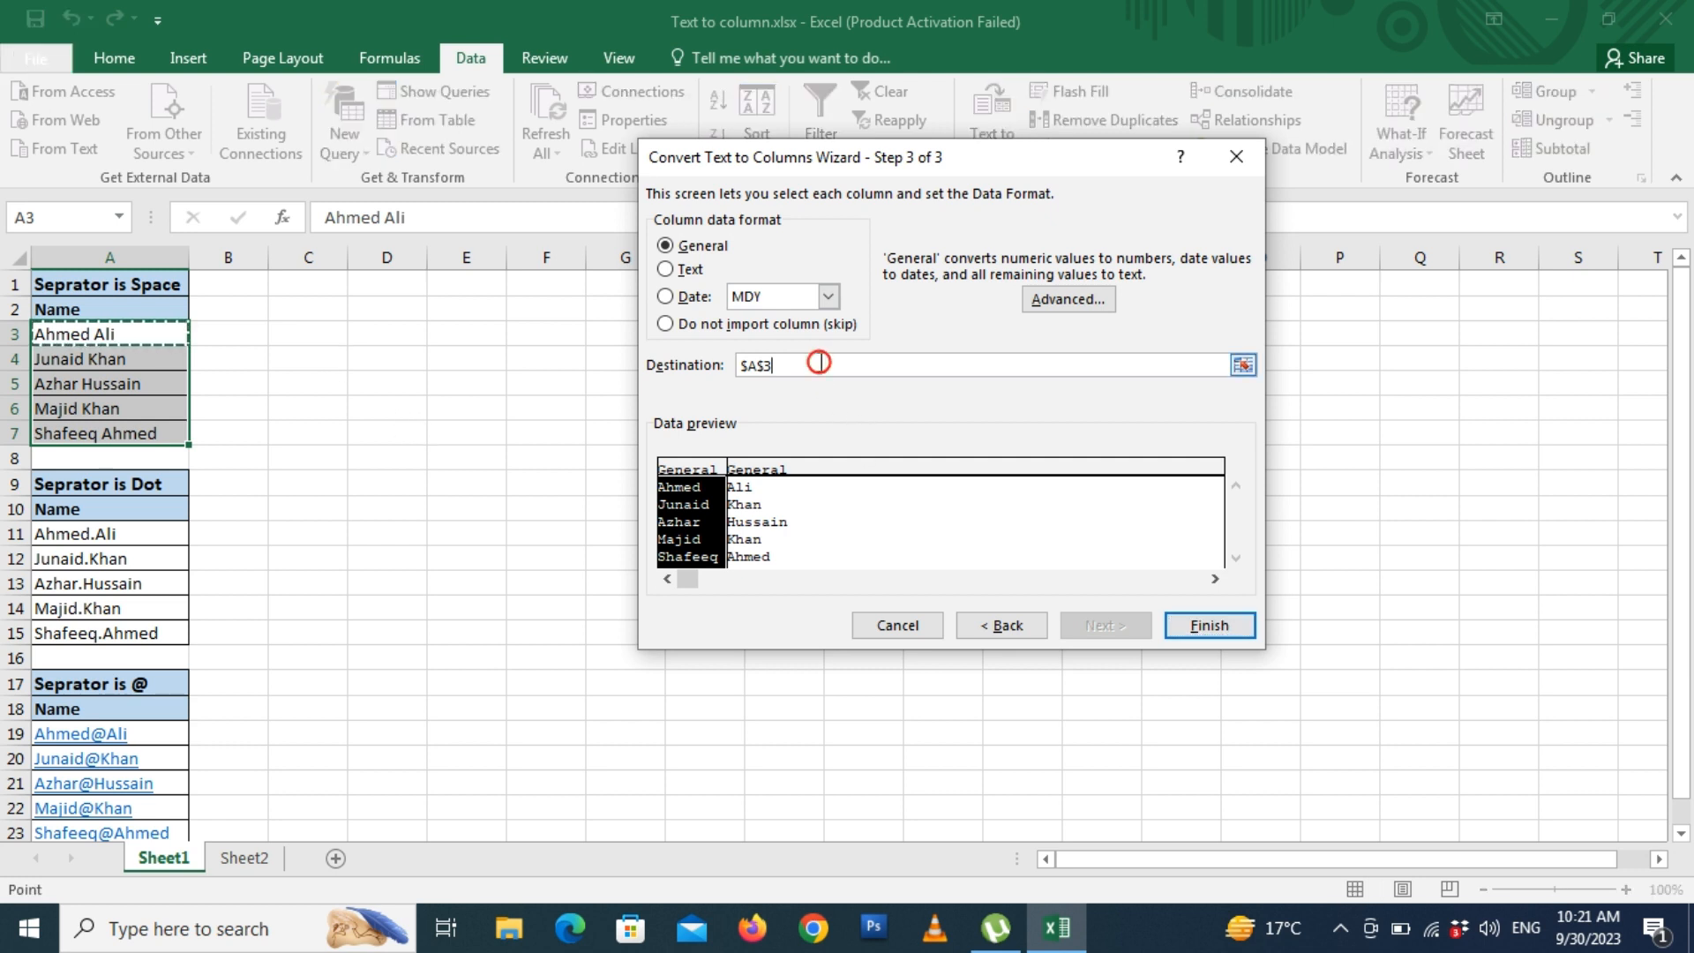
key(BackSpace)
key(BackSpace)
key(BackSpace)
key(BackSpace)
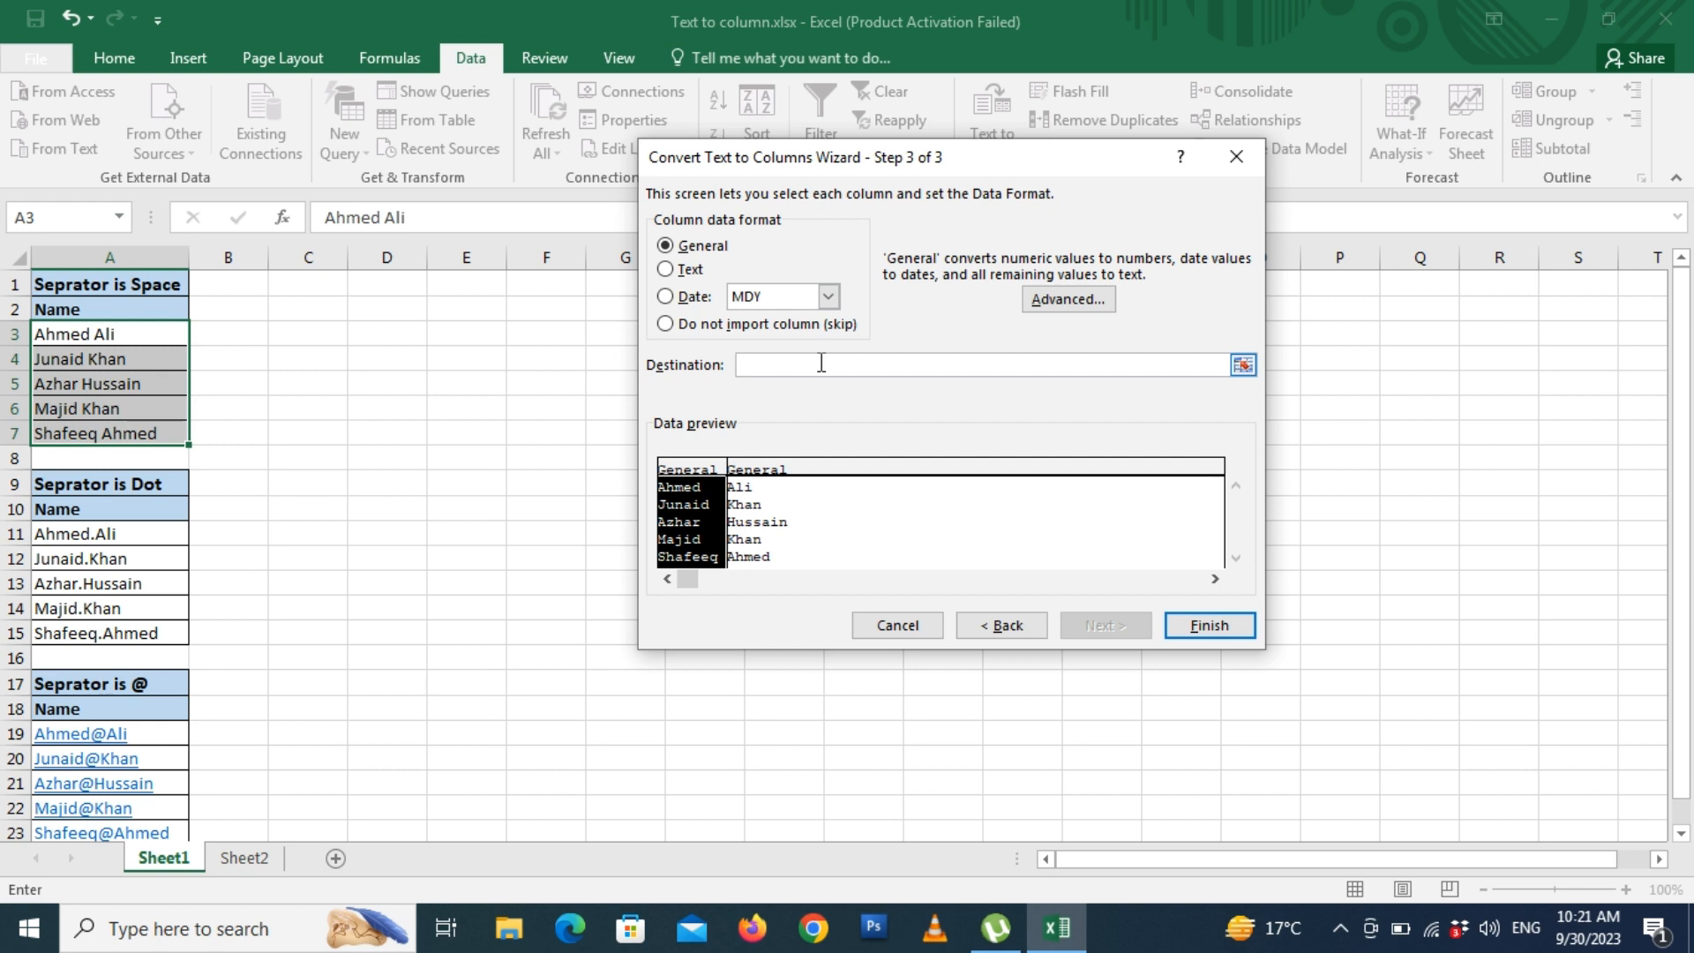
click(318, 336)
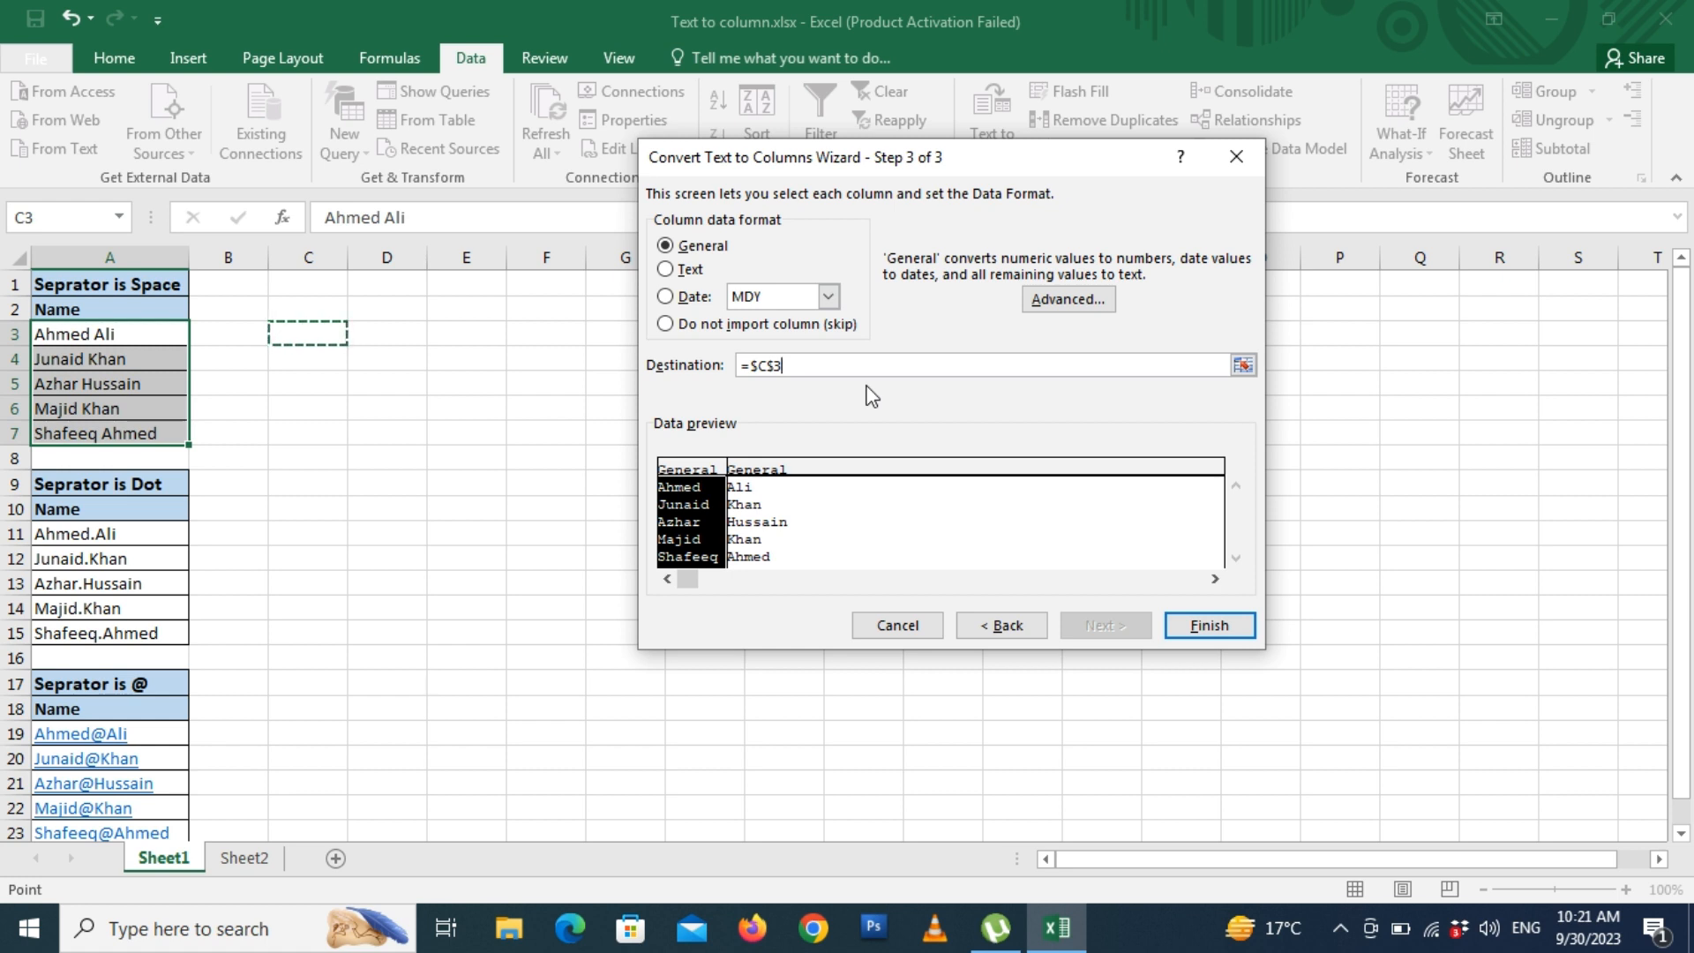
click(1209, 627)
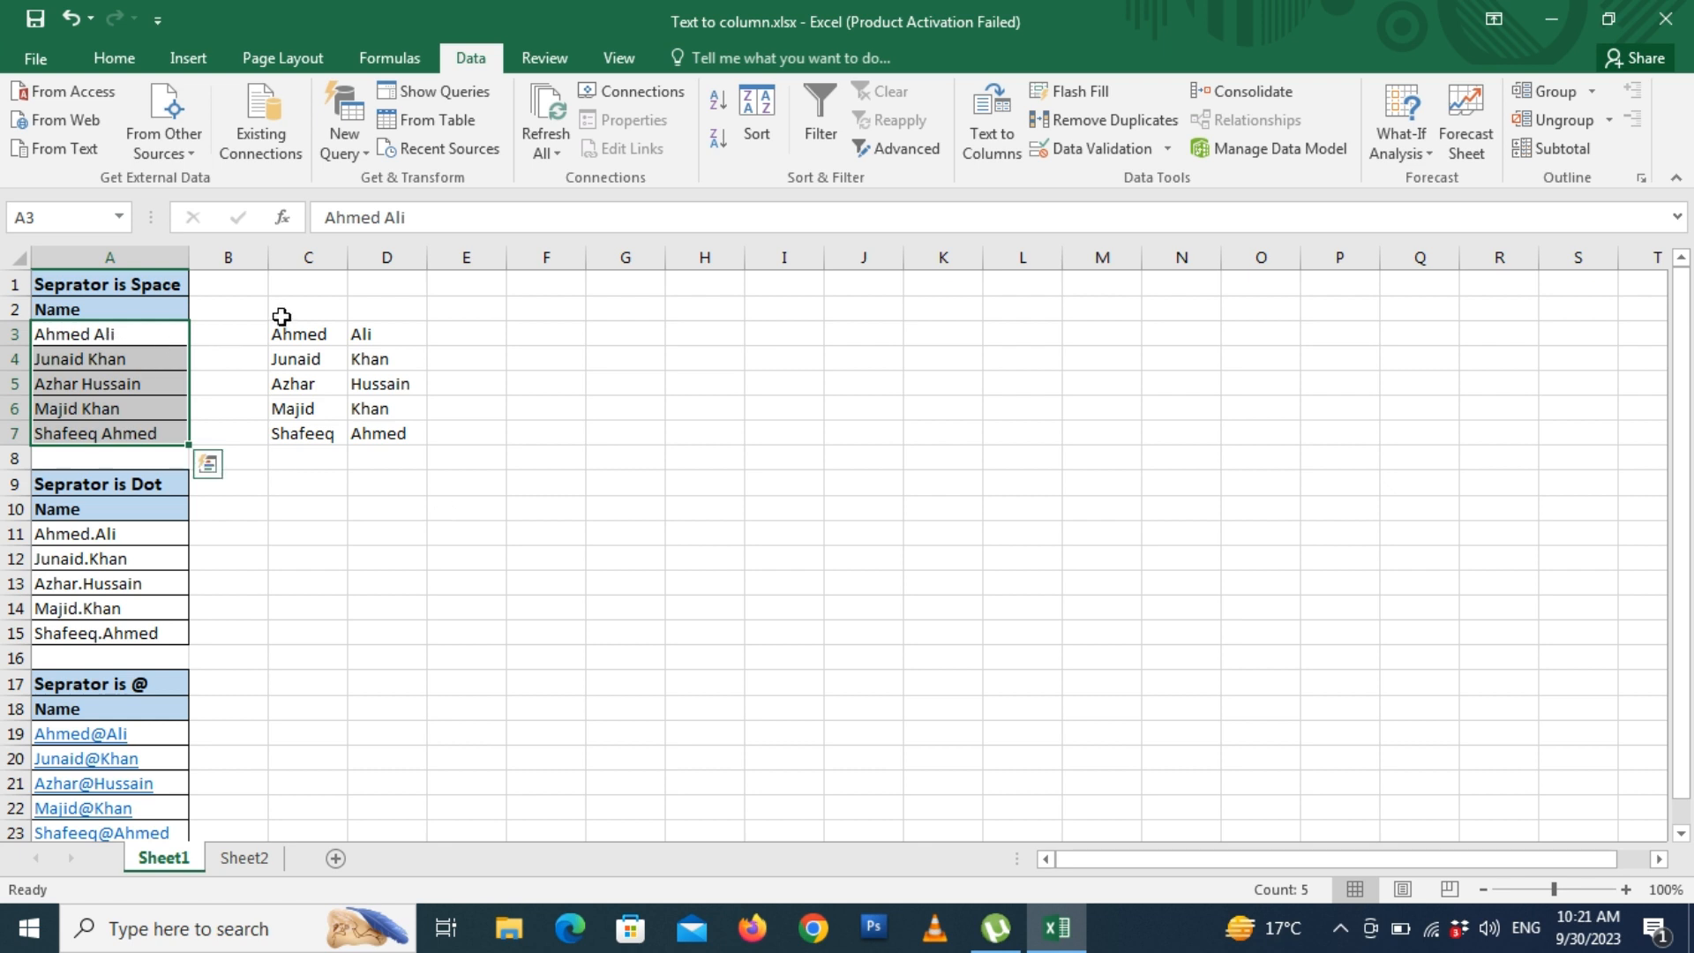
- Select A11:A15 and set Text to Columns to split on '.' instead of space
drag(288, 333, 390, 435)
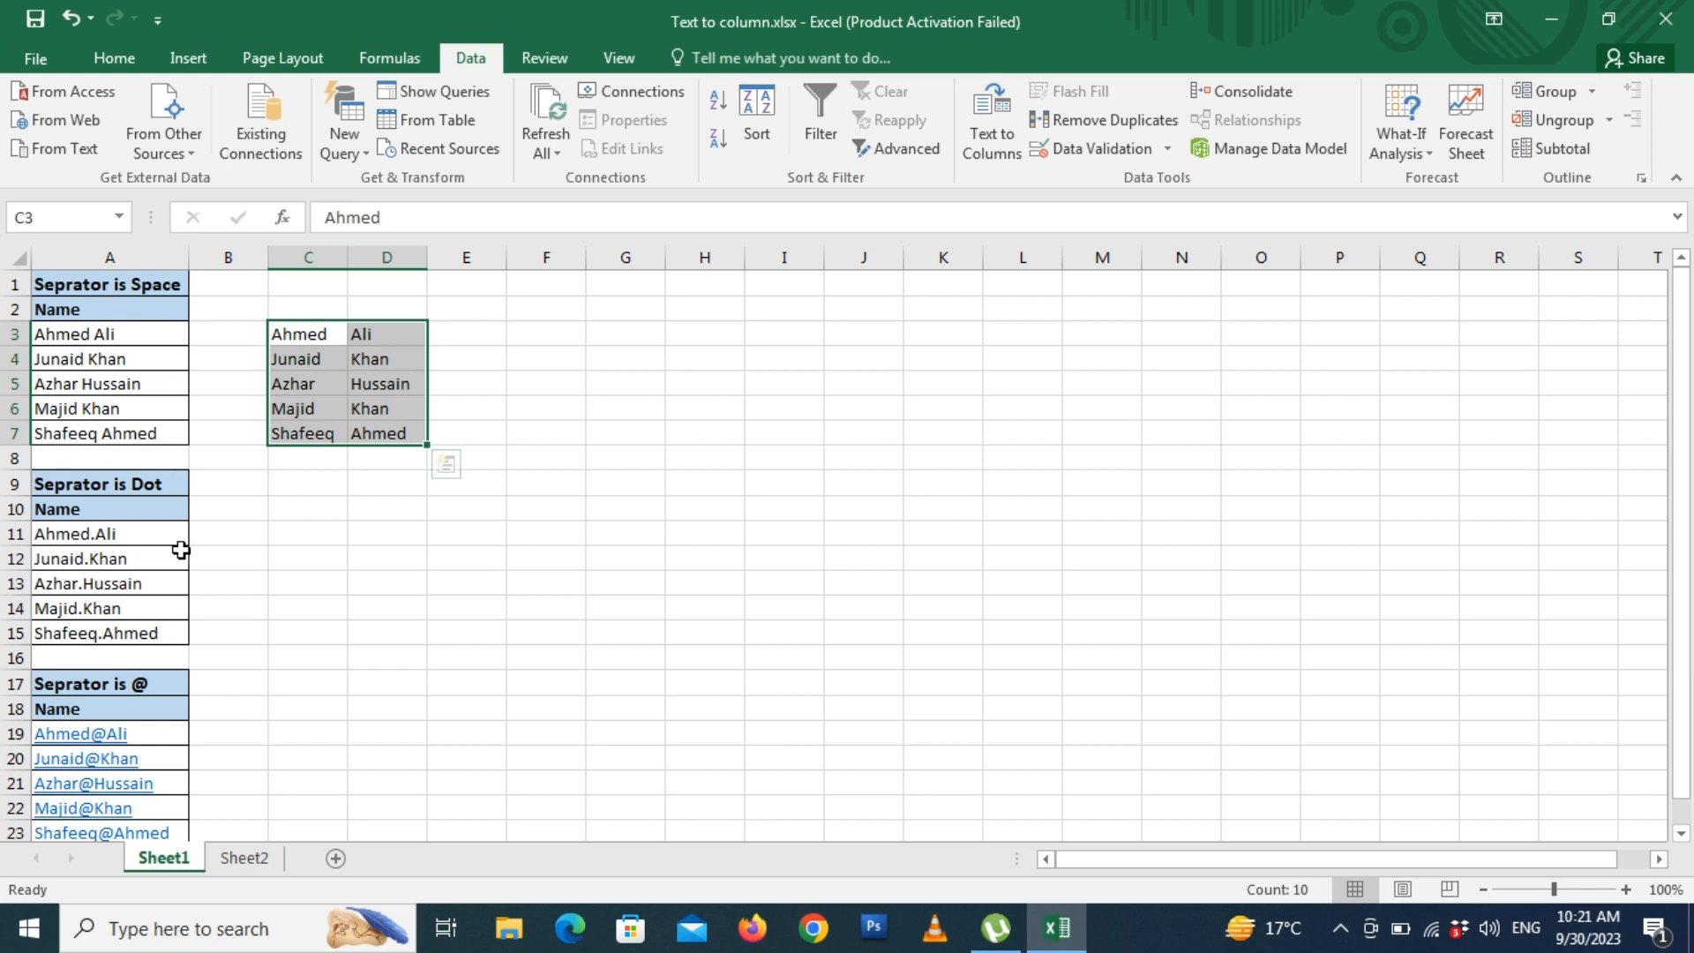
drag(159, 533, 150, 635)
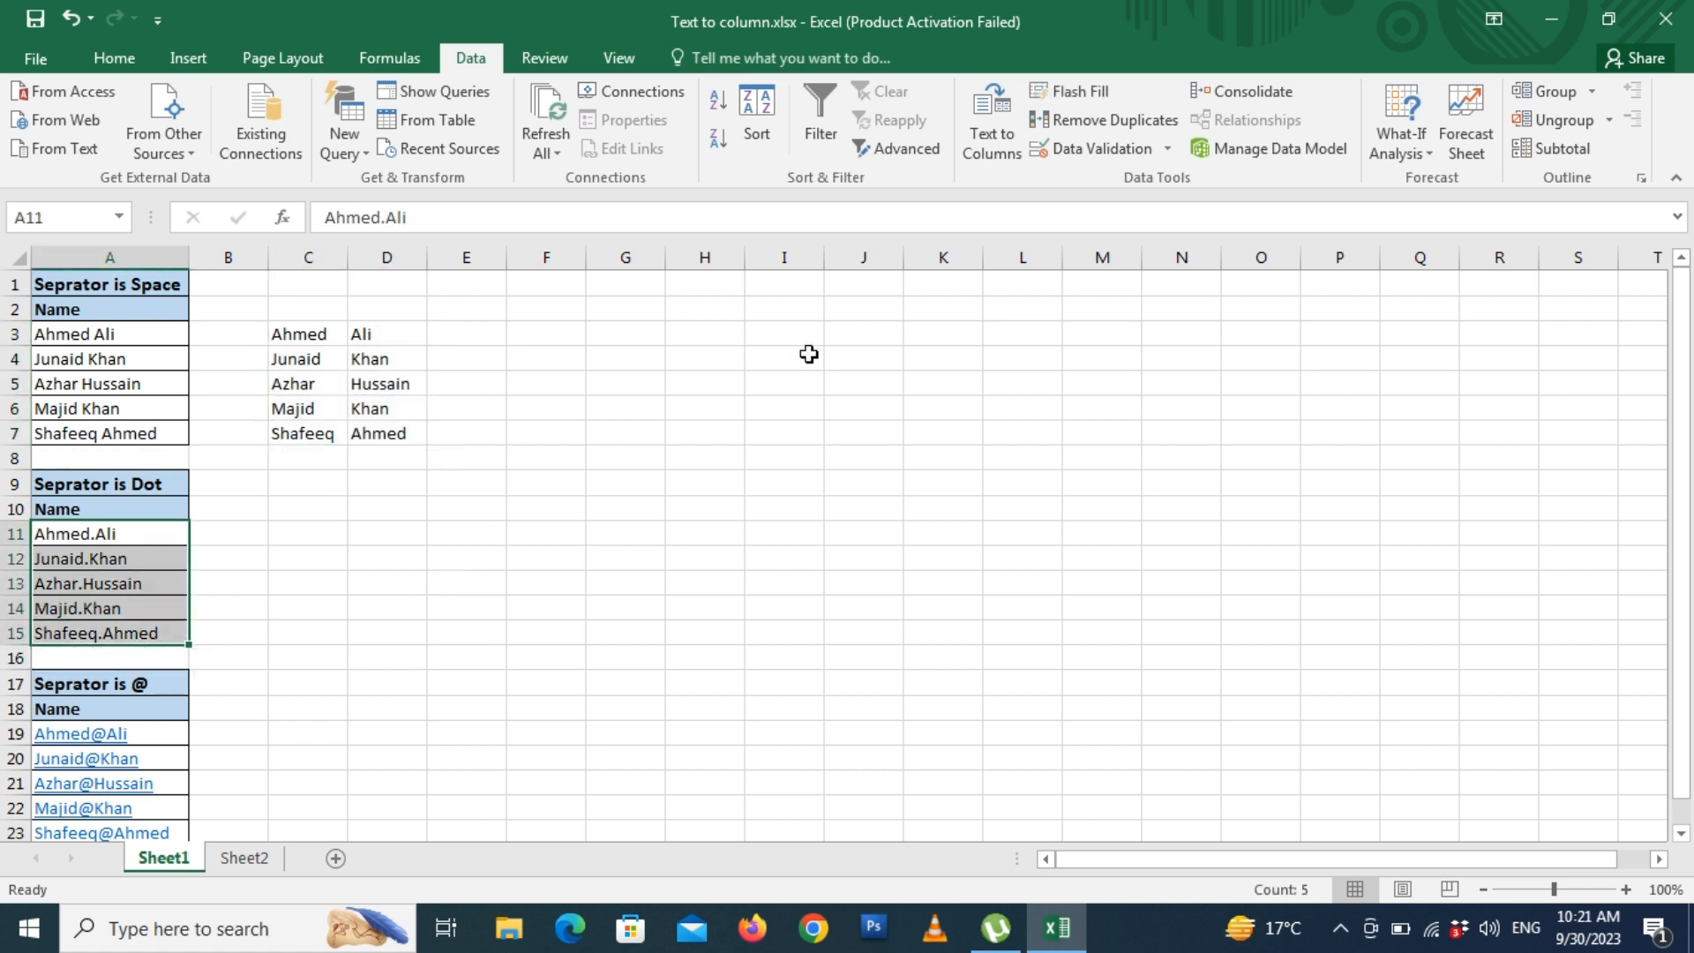
click(992, 115)
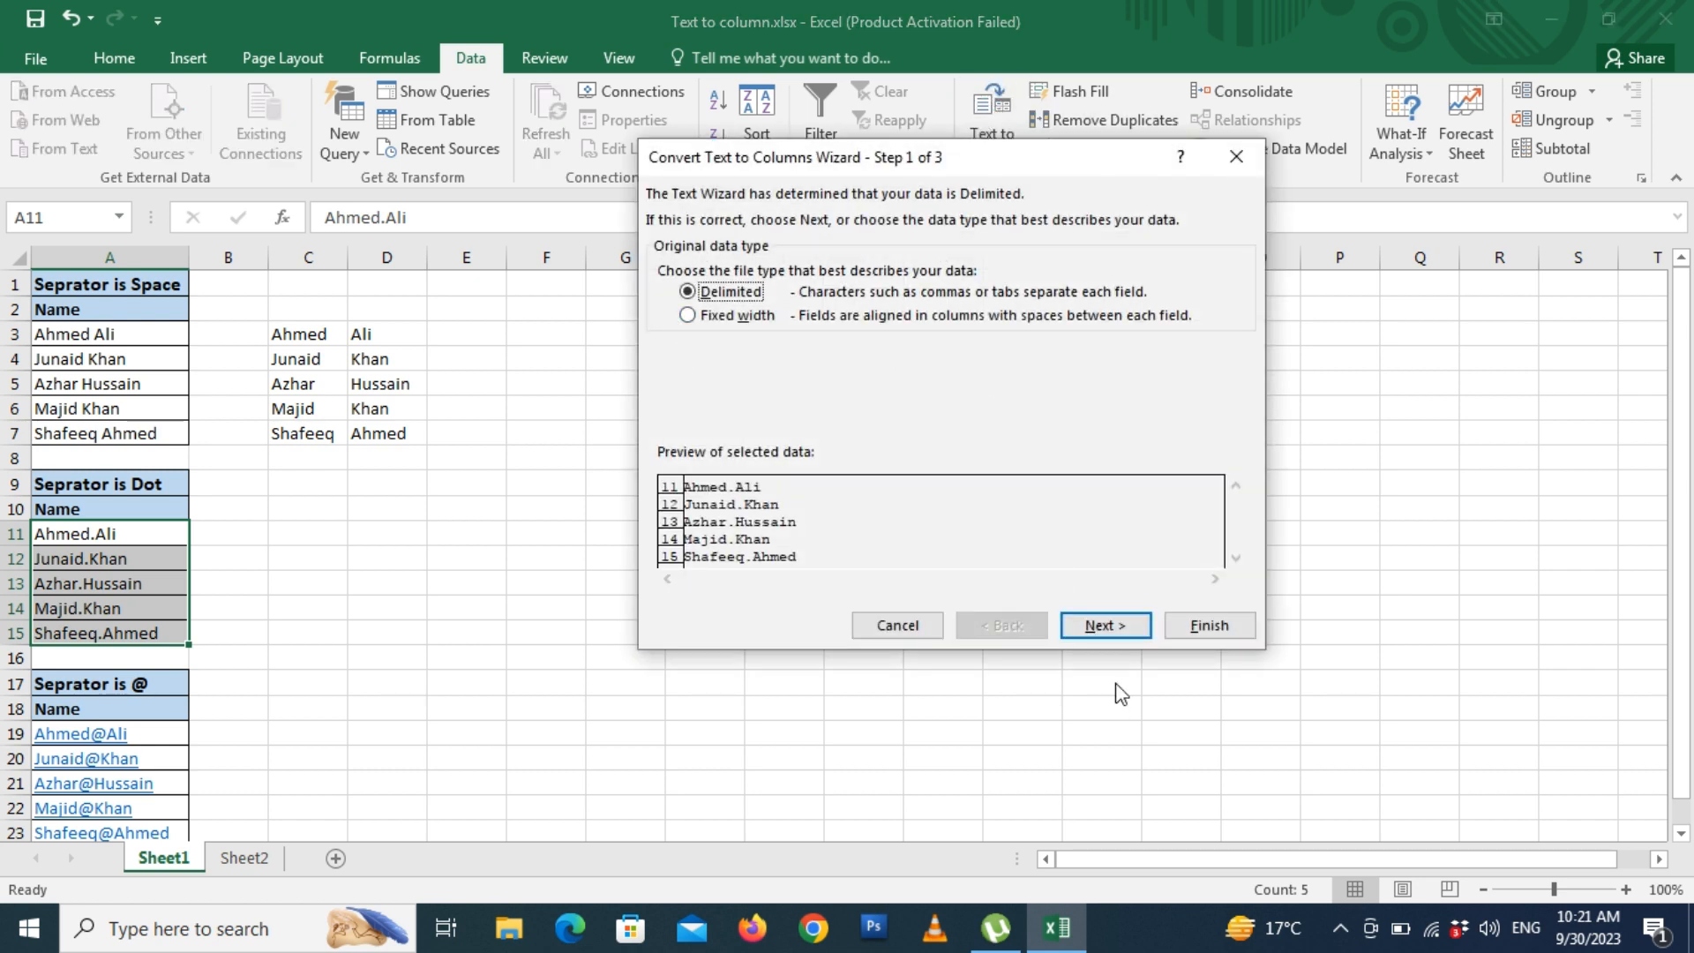
click(1113, 628)
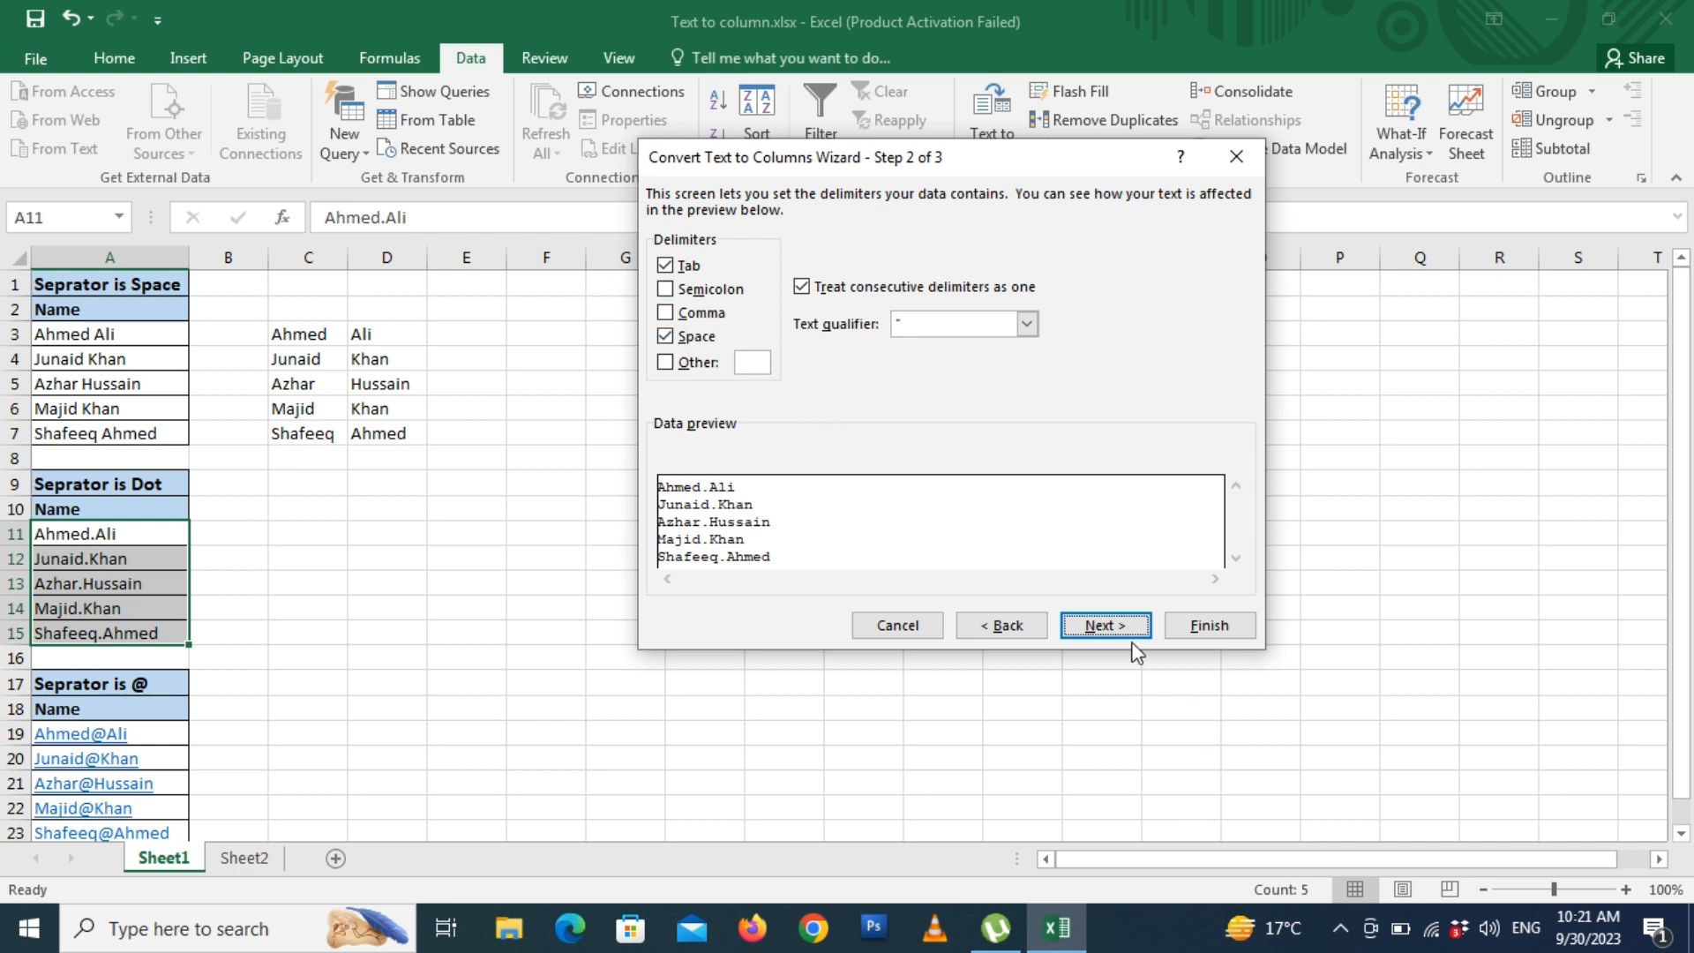
click(1113, 627)
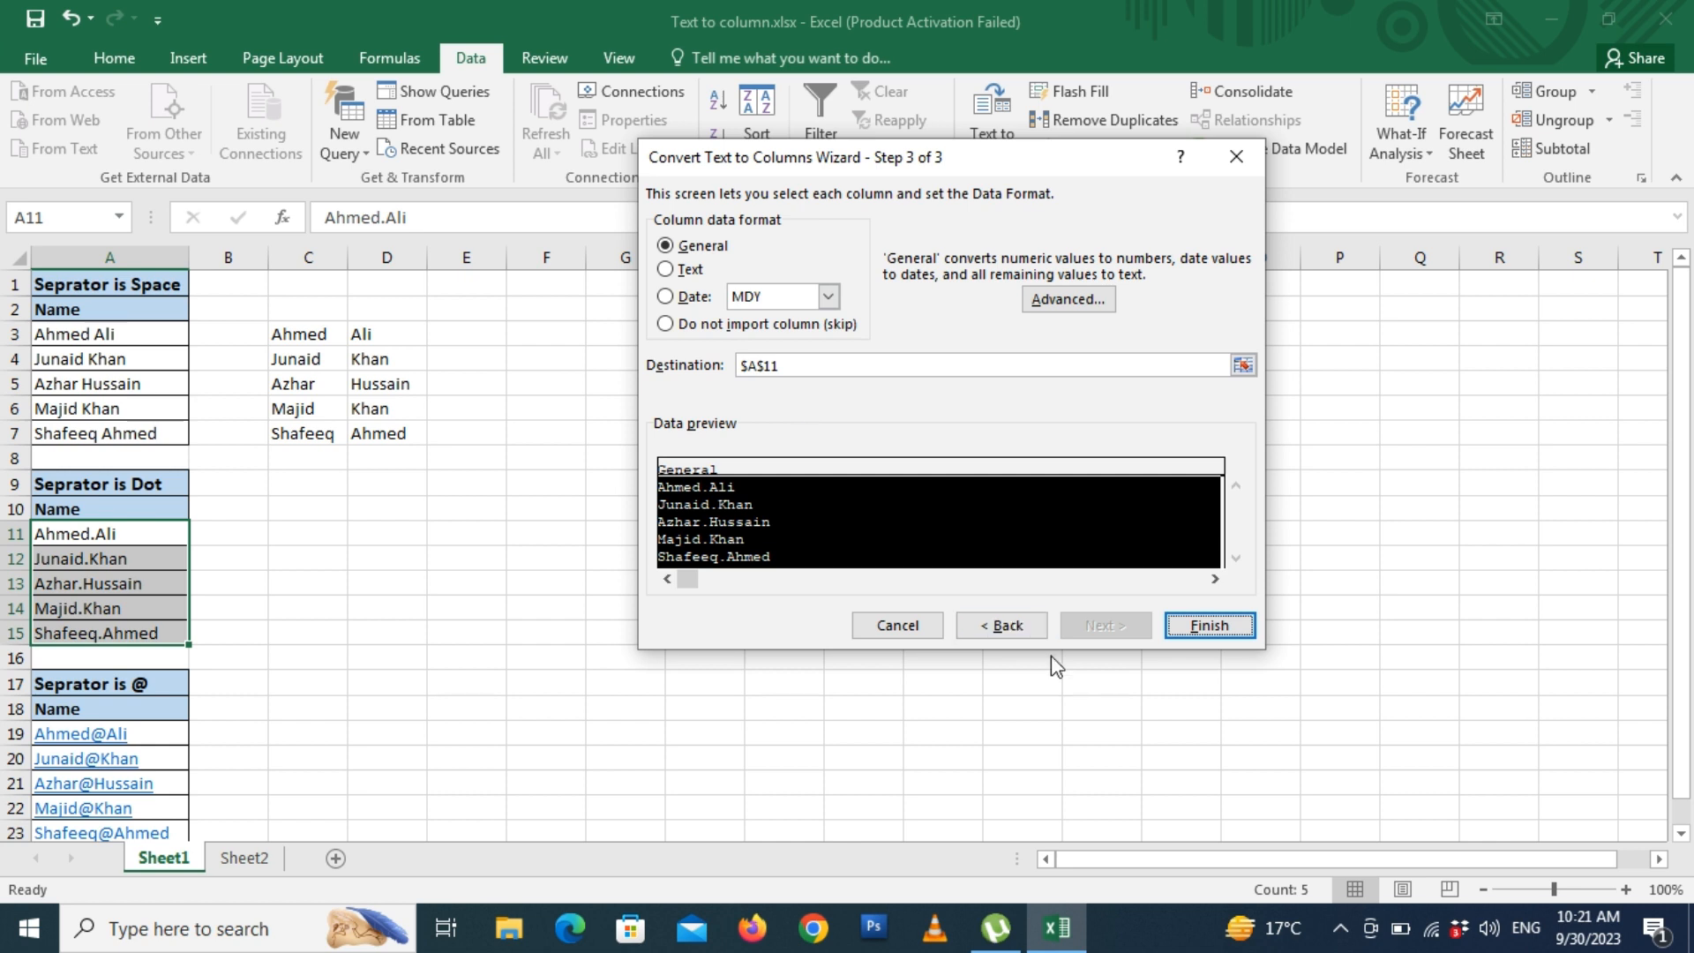
click(1001, 625)
click(665, 336)
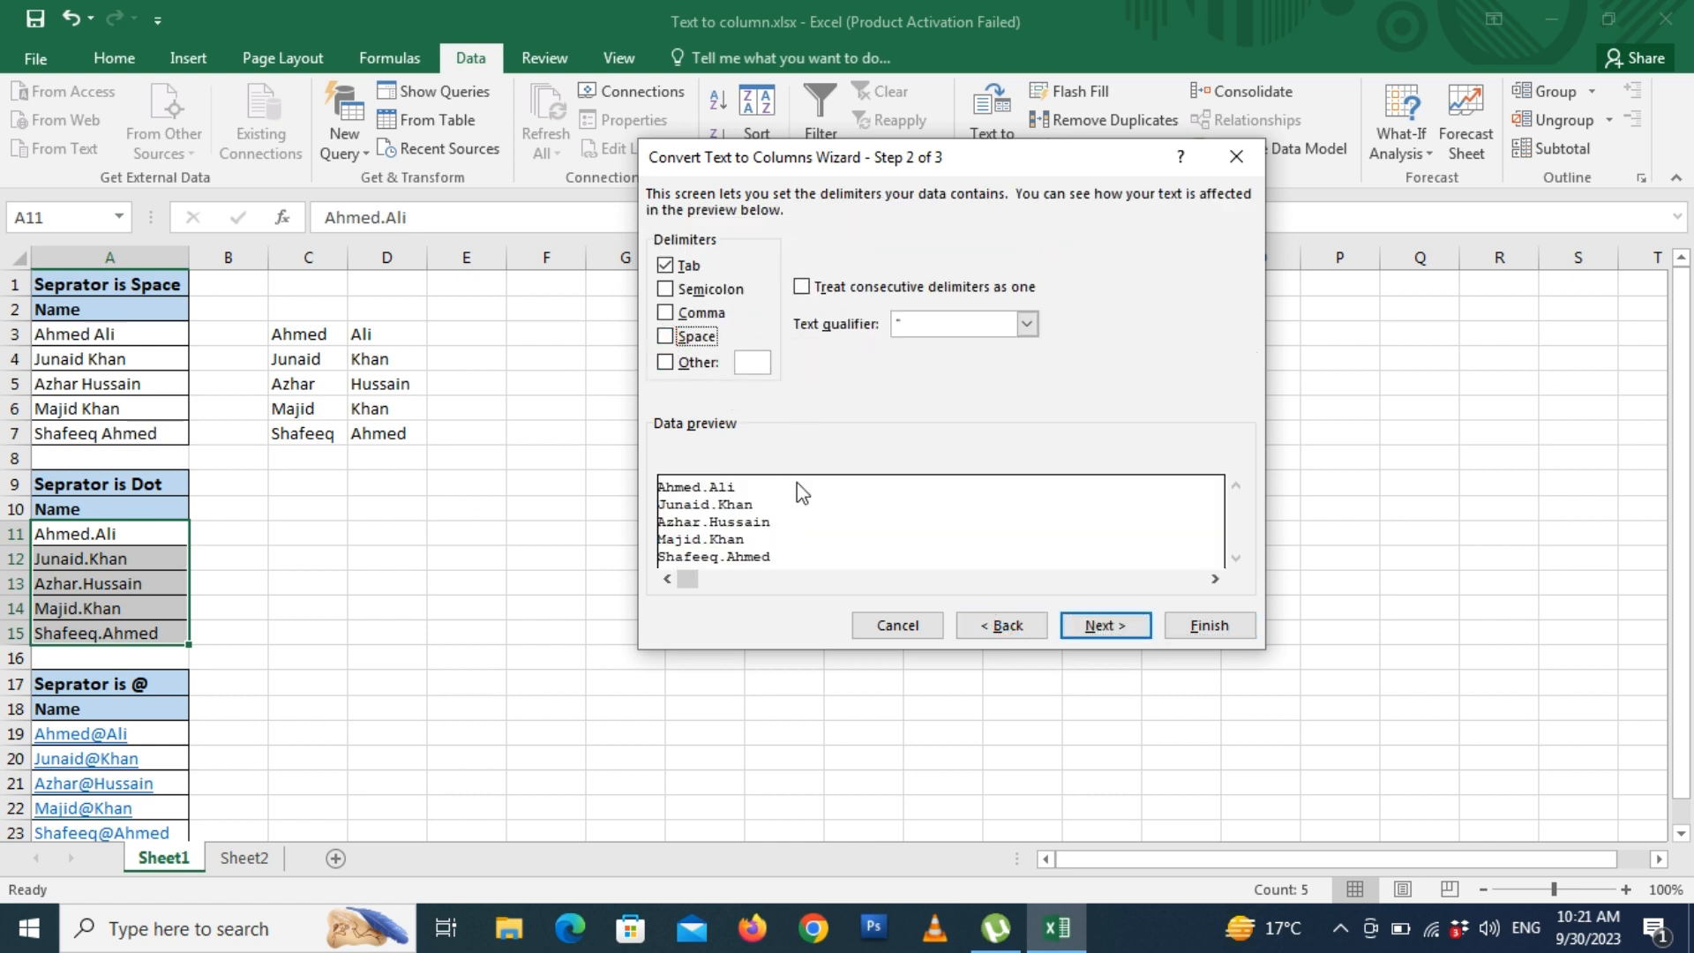
click(667, 364)
text(.)
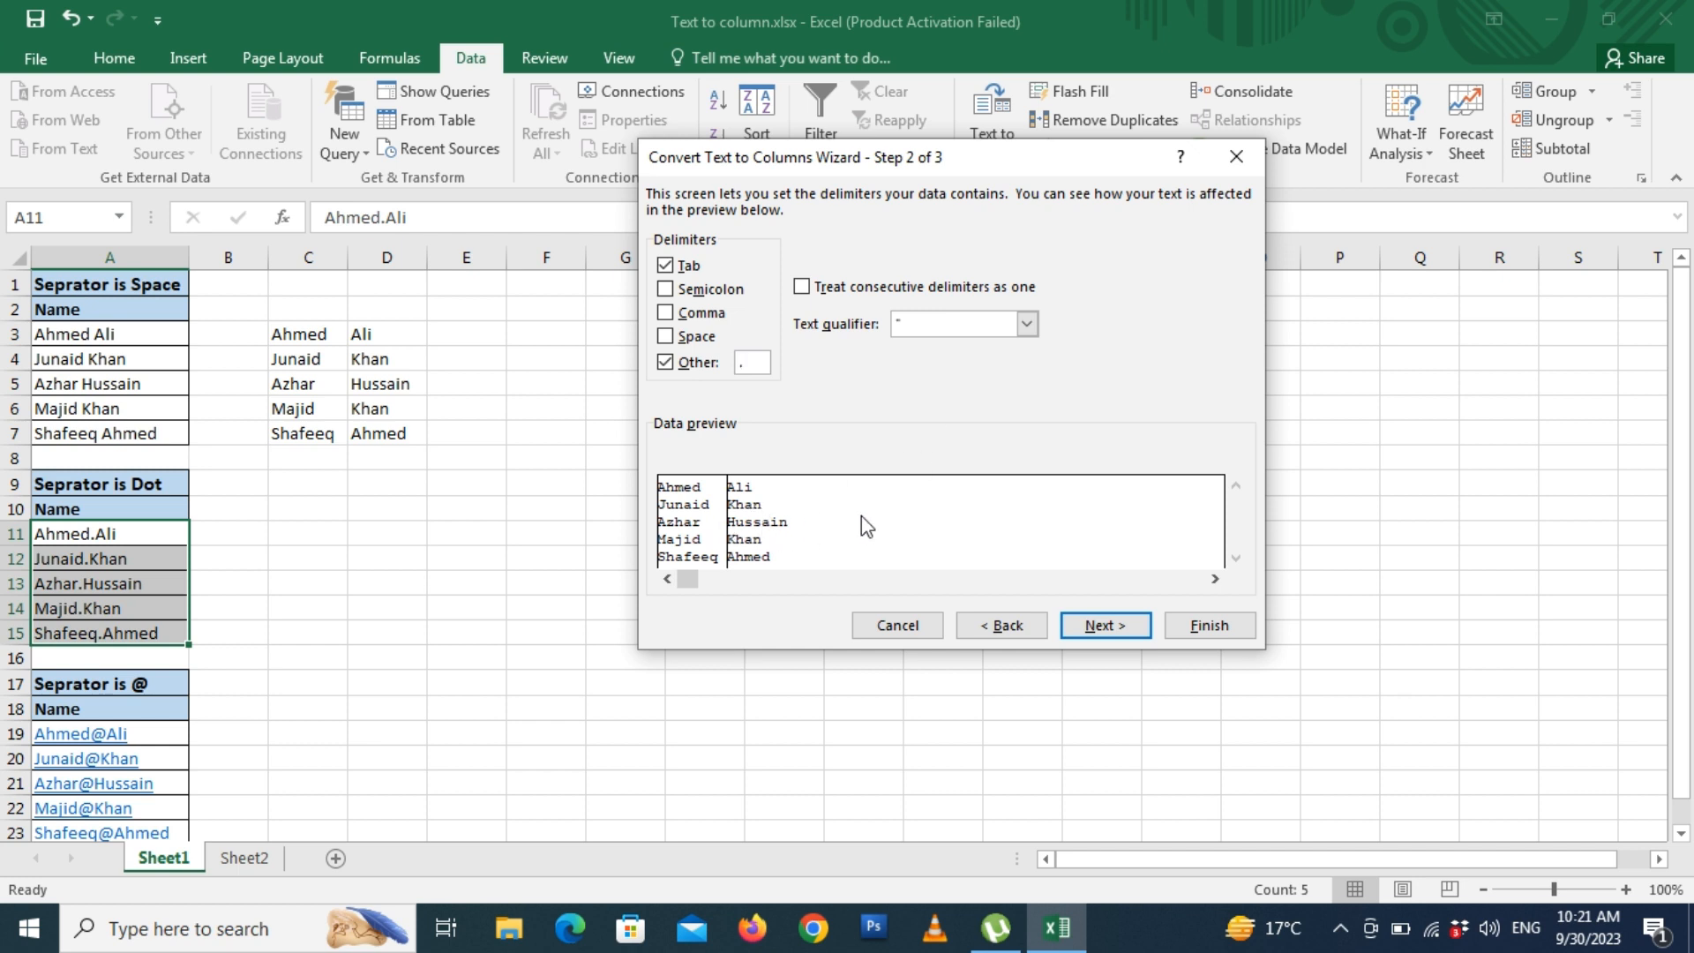
- Send the split output to C11 so names fill columns C and D
click(1117, 628)
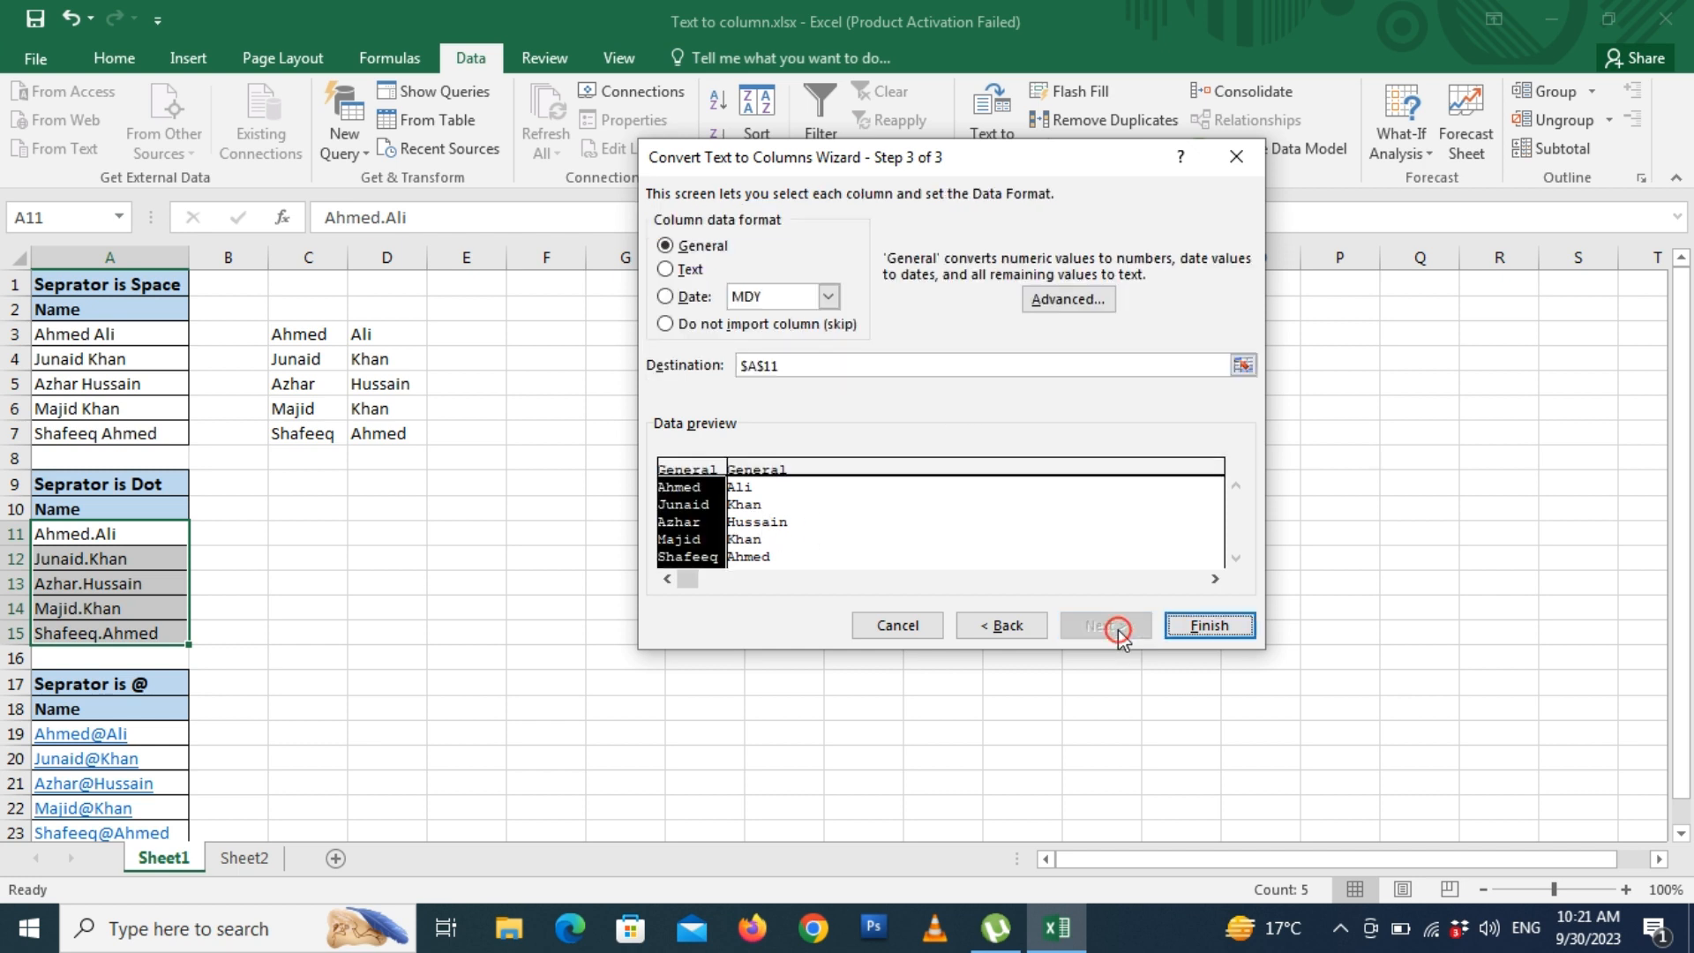
click(880, 366)
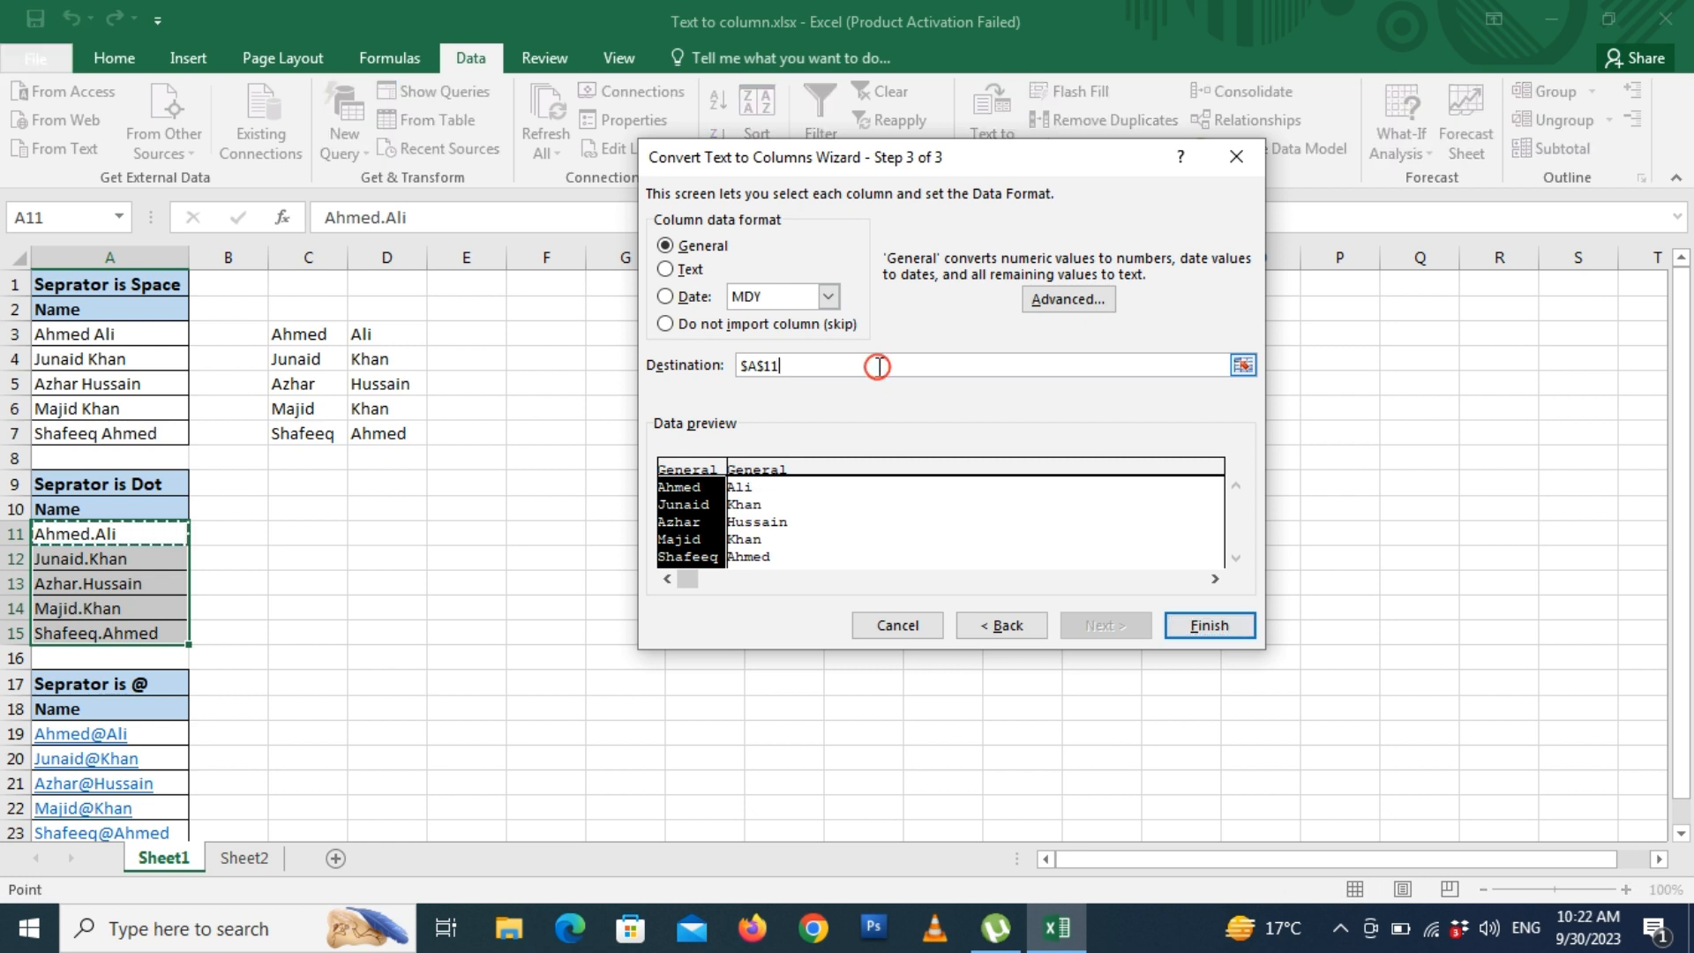
key(BackSpace)
key(BackSpace)
key(BackSpace)
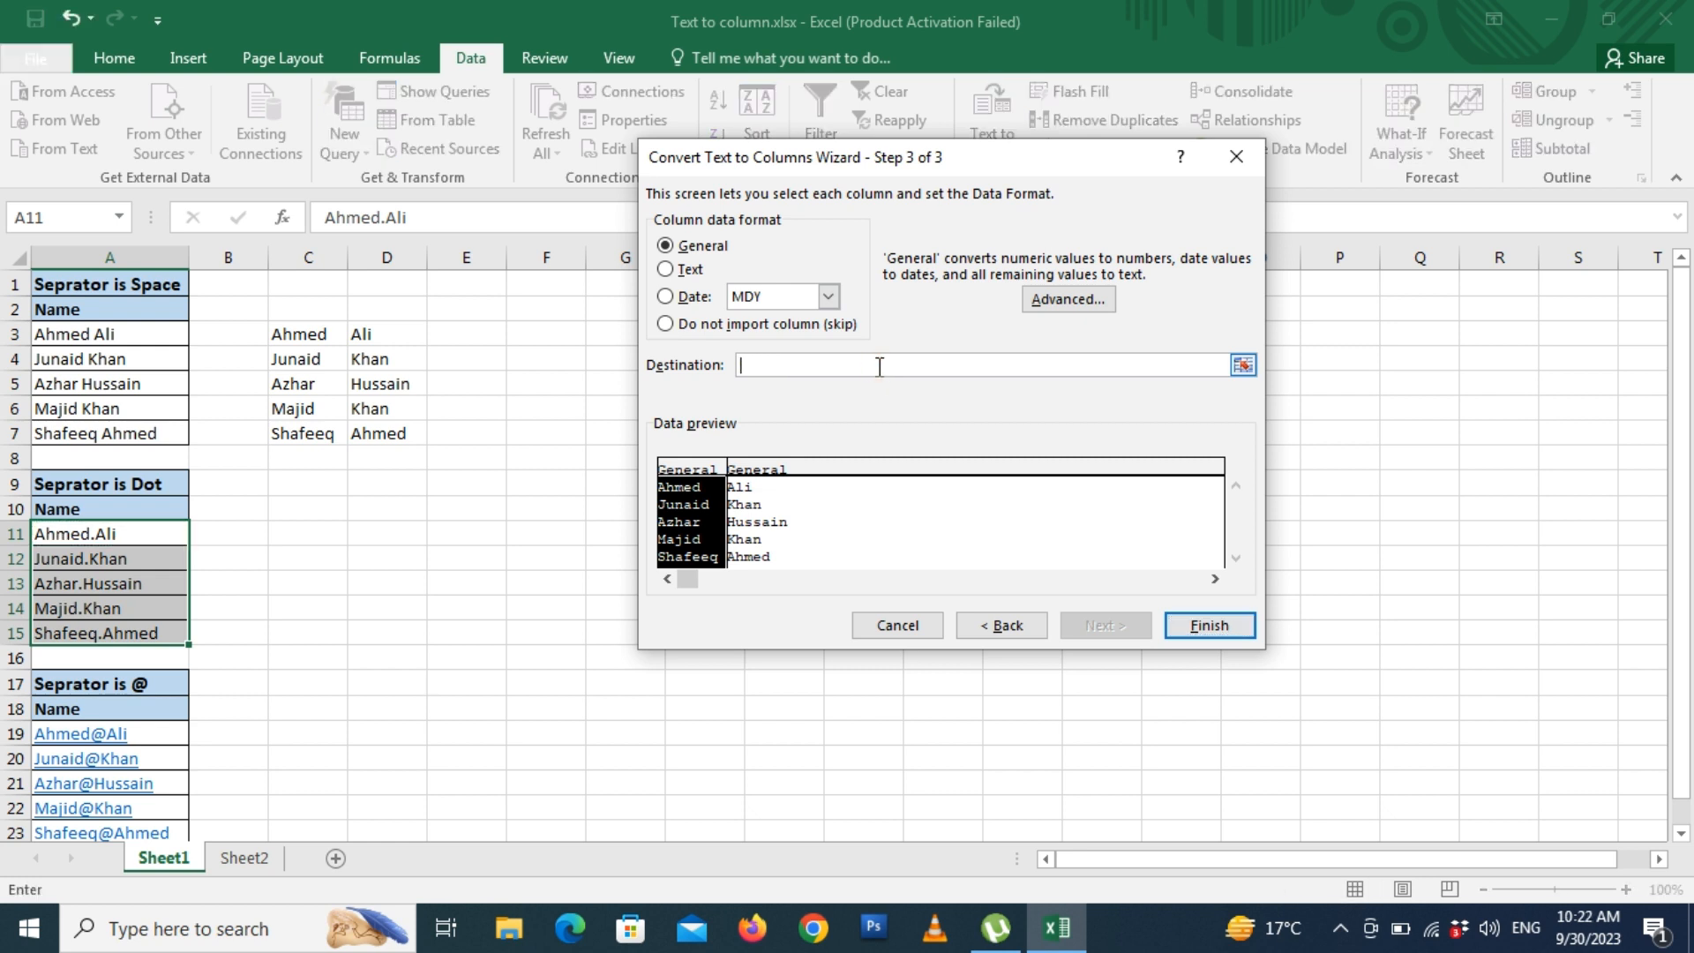
click(325, 534)
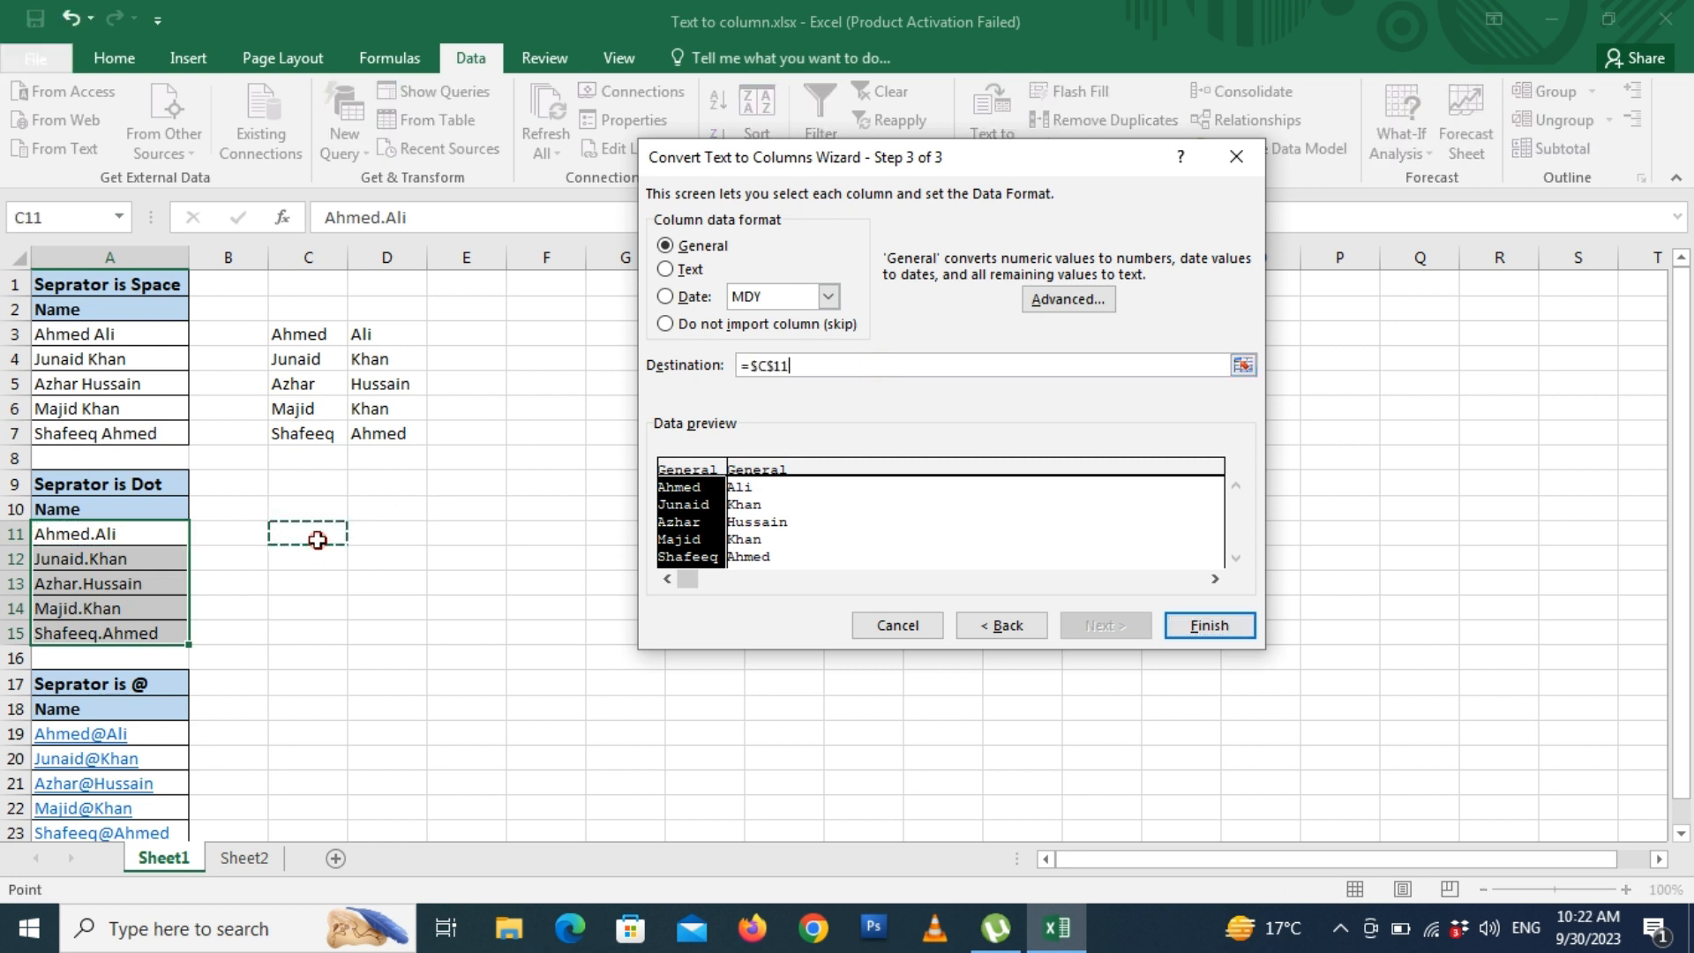
click(1207, 625)
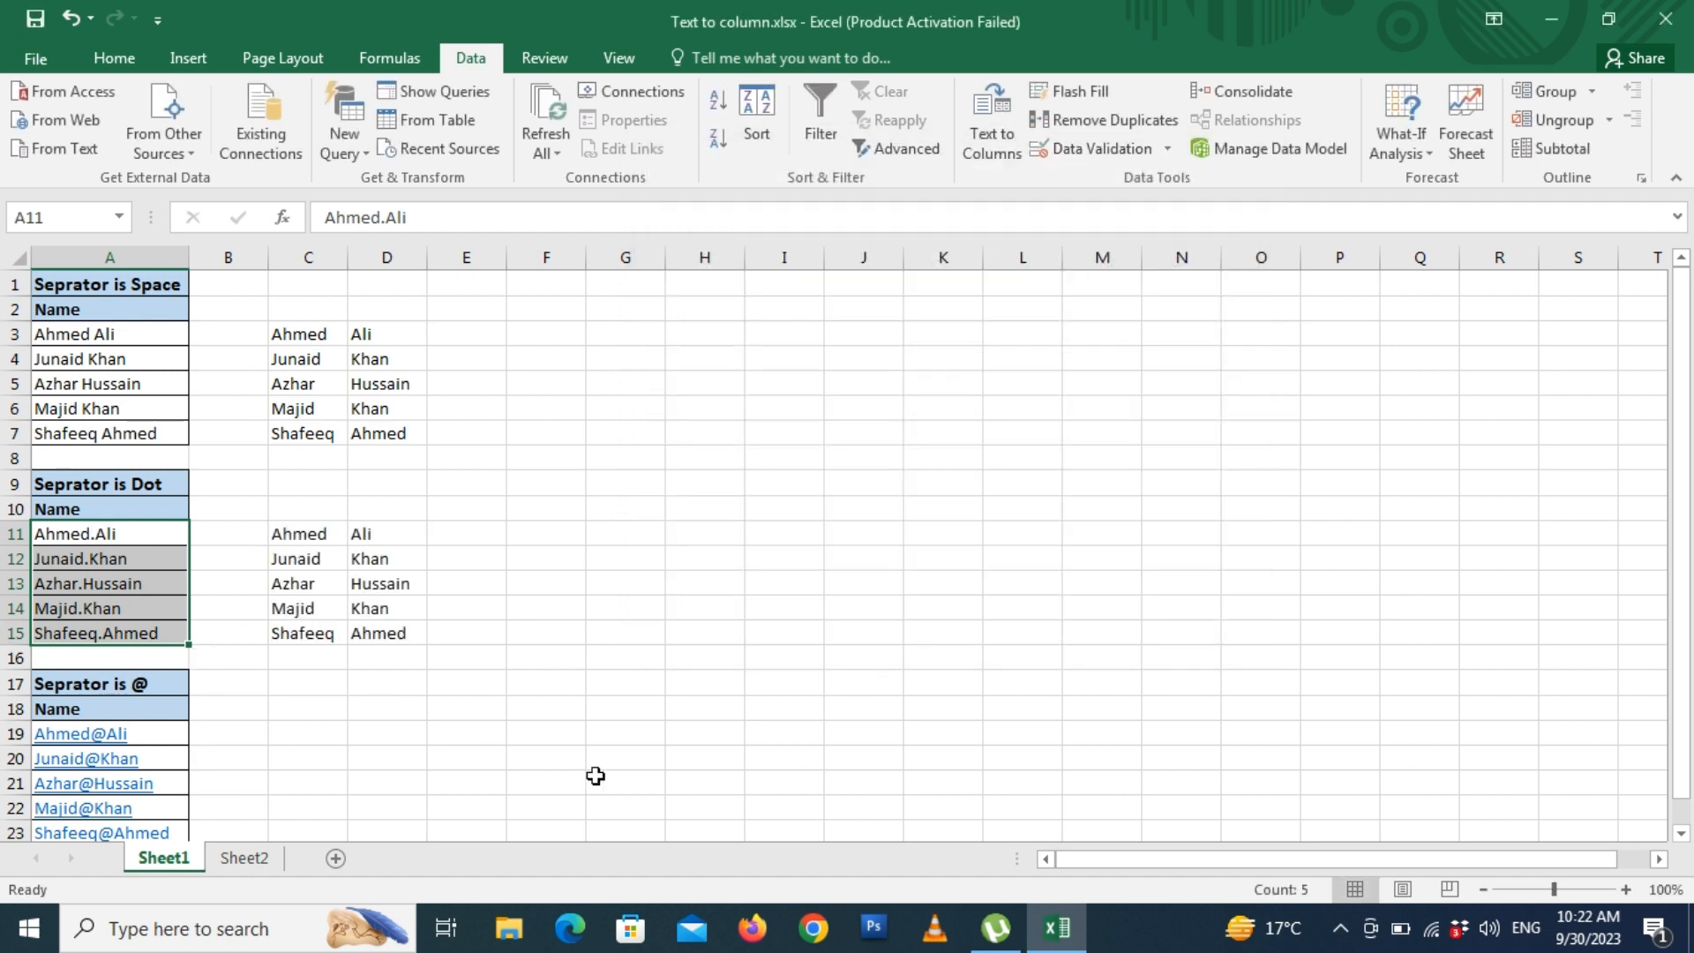
- Select A19:A23 and set the Text to Columns custom delimiter to '@'
drag(1689, 415, 1683, 422)
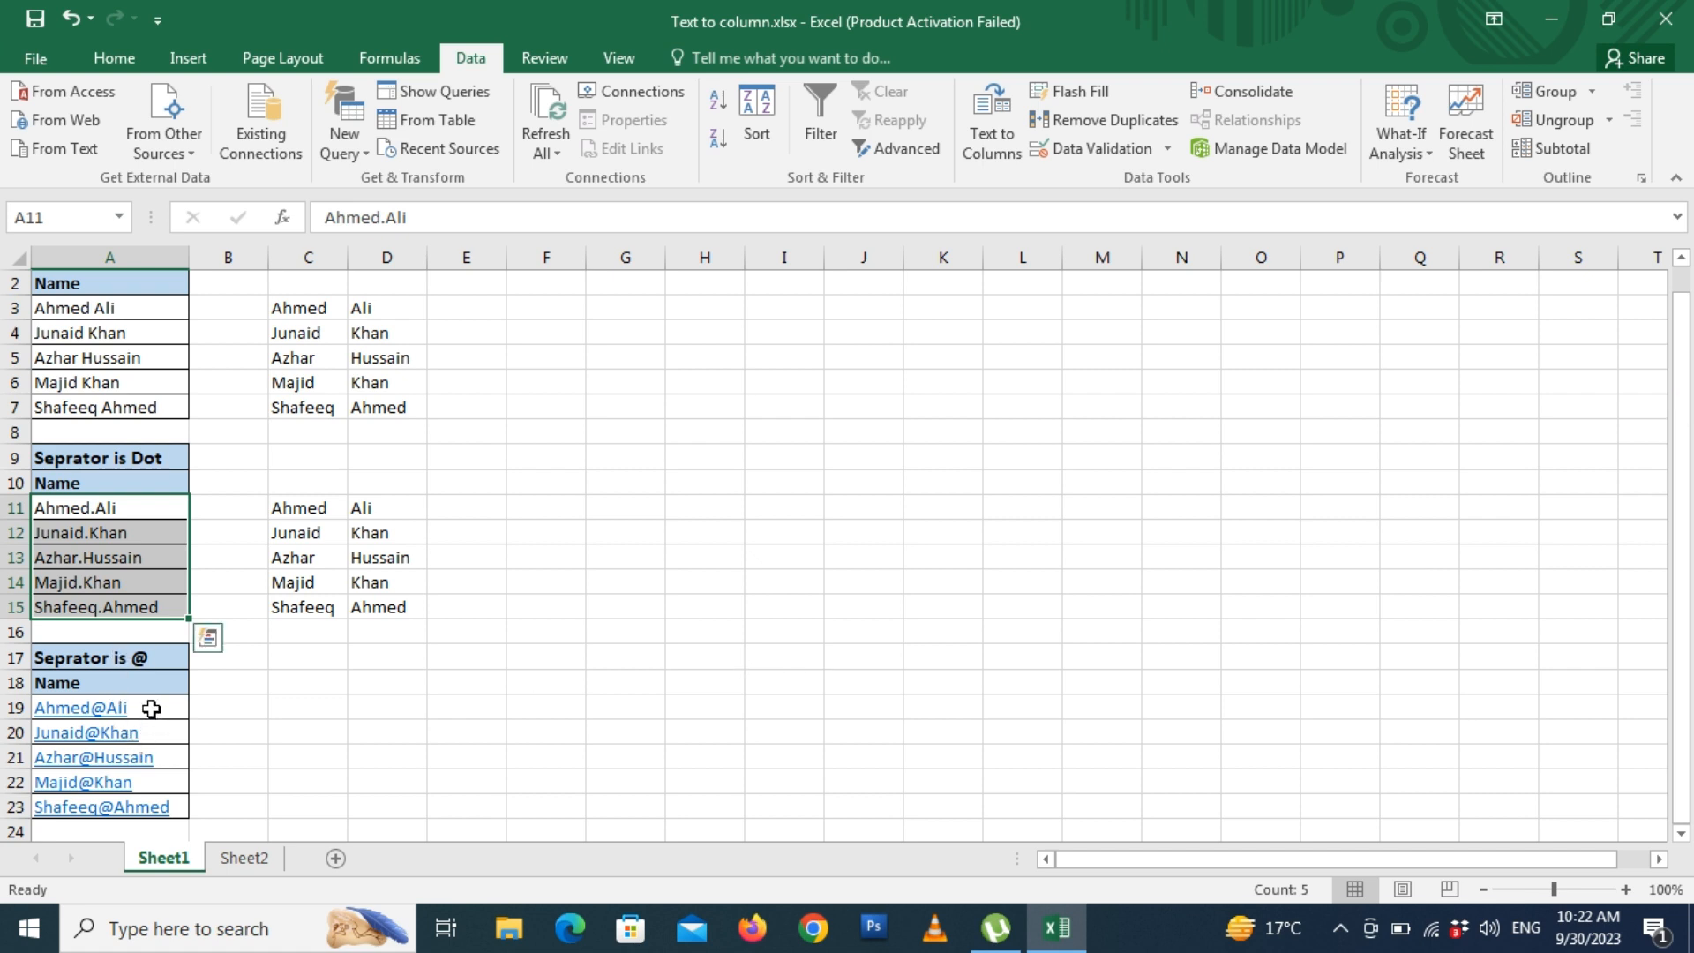
drag(151, 708, 141, 806)
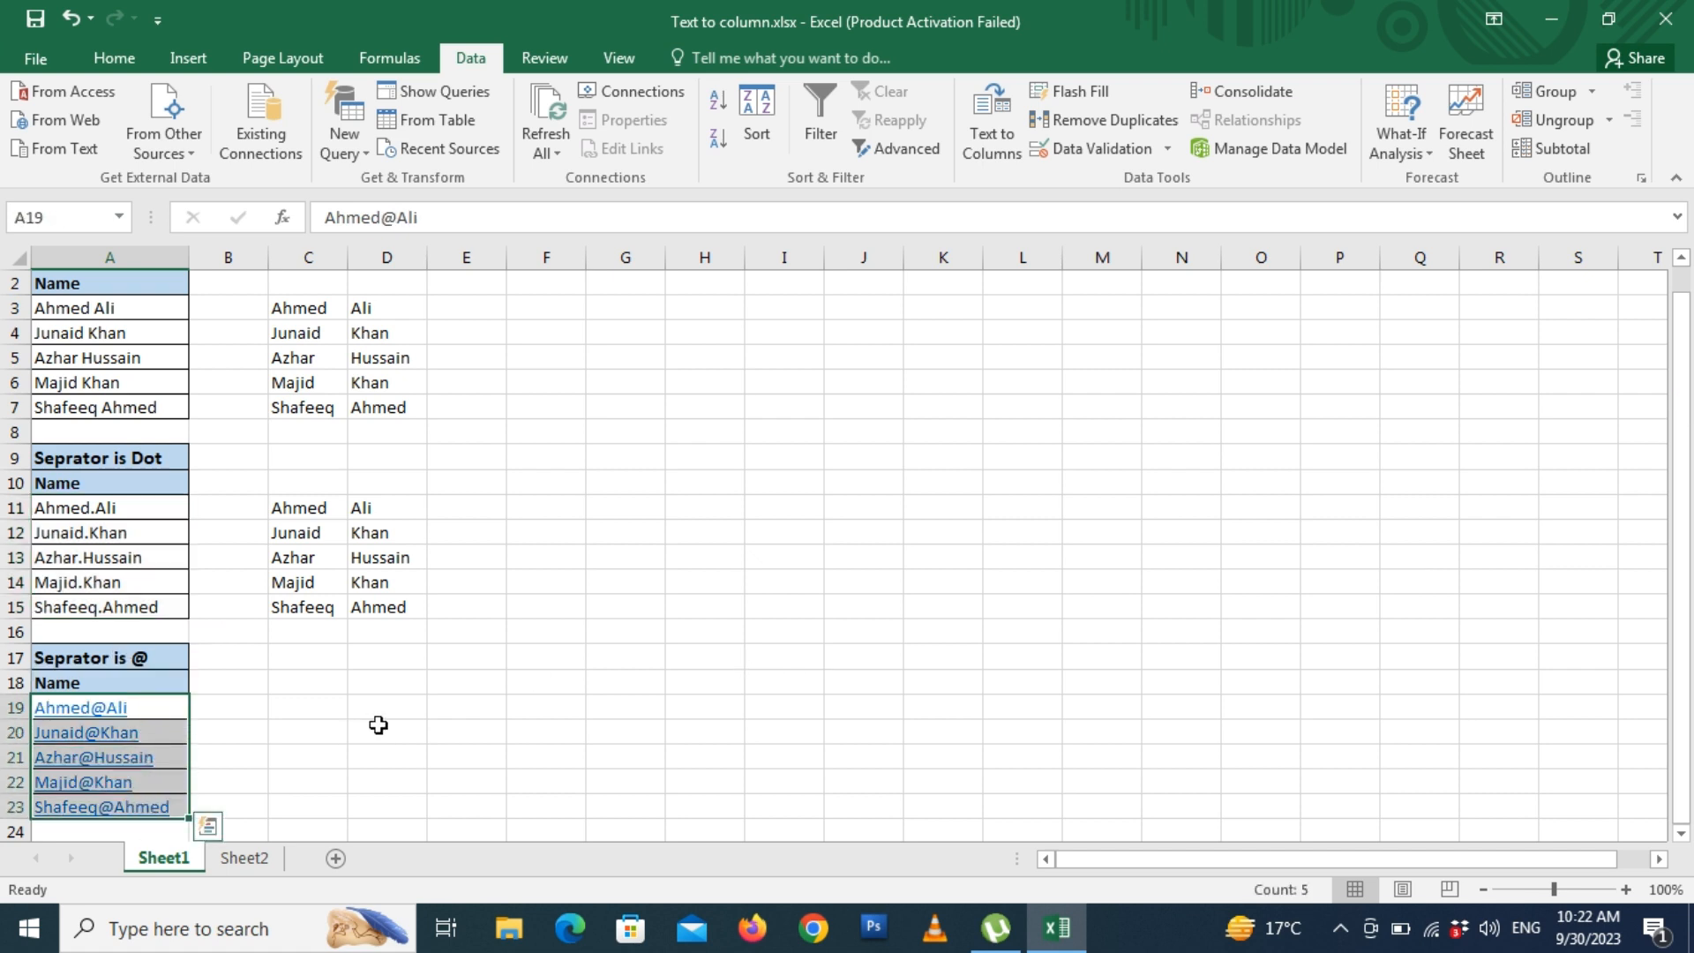
click(991, 123)
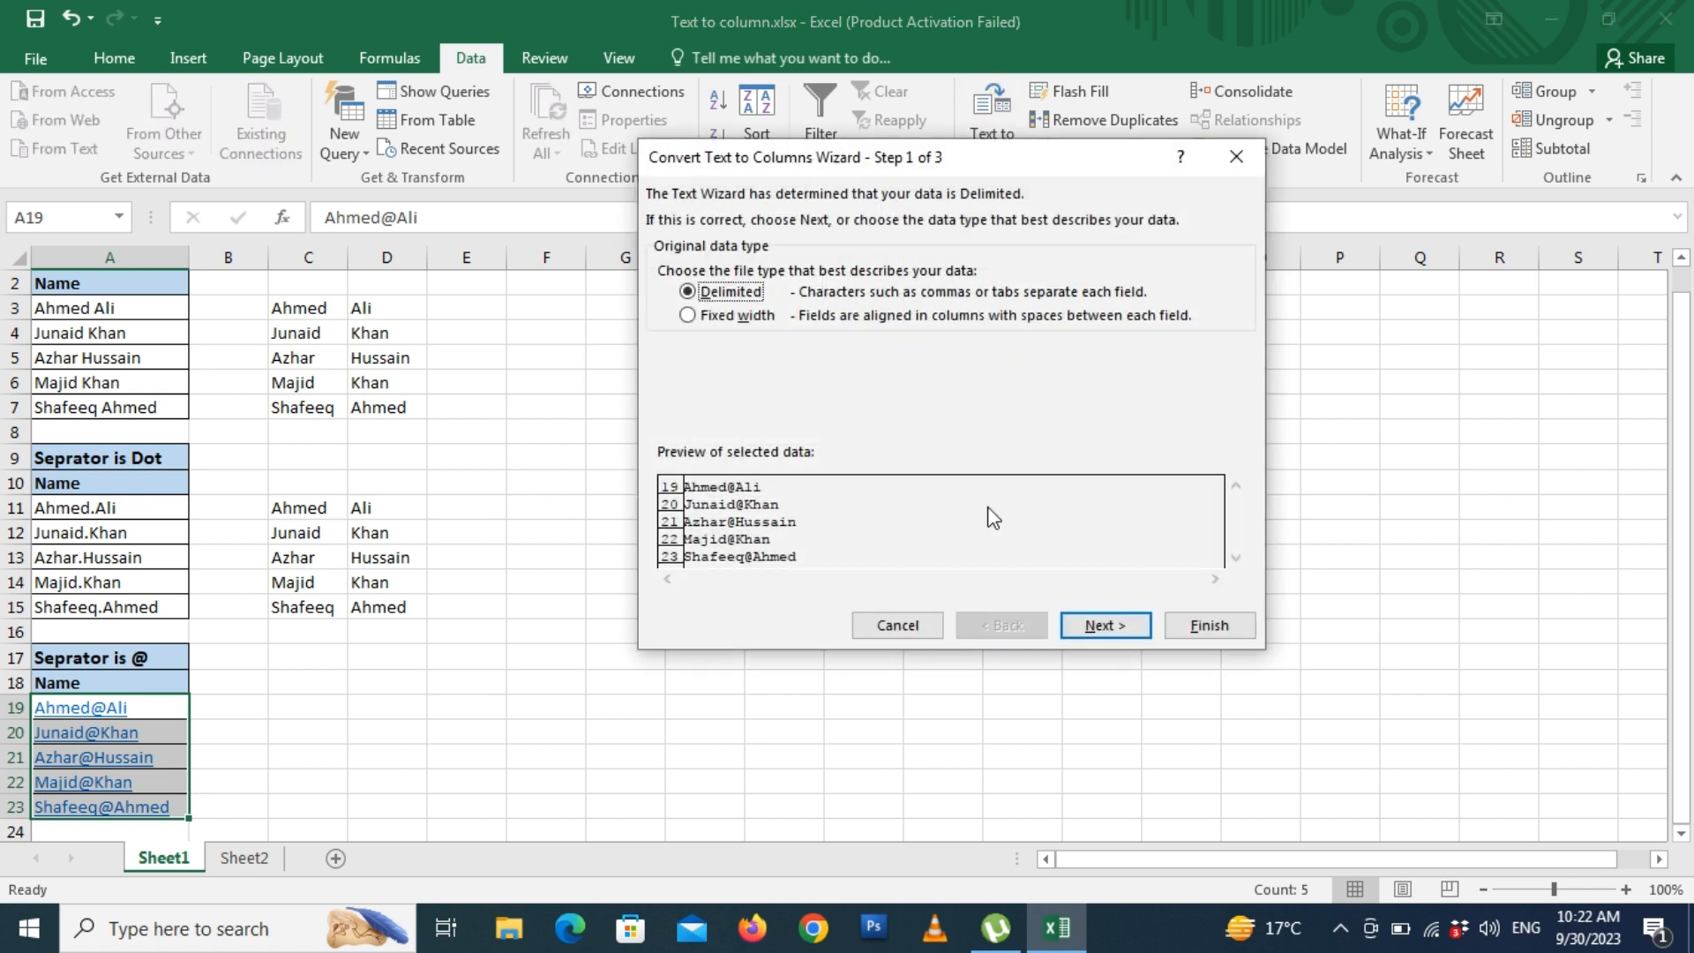
click(1103, 625)
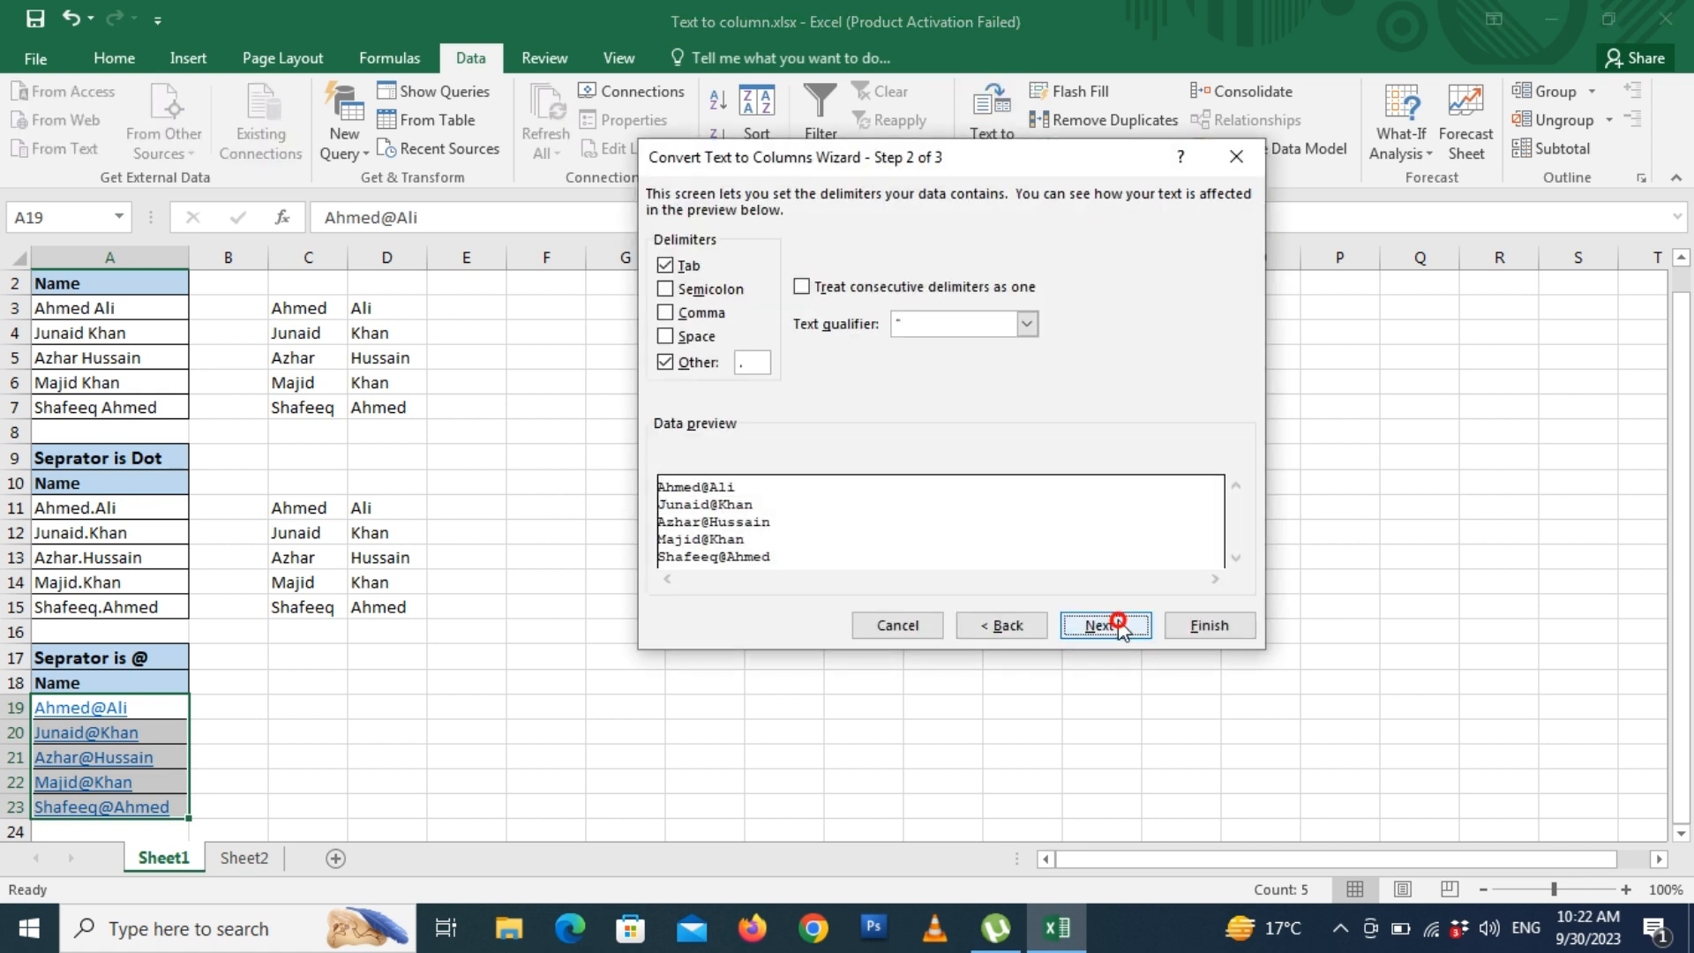
click(761, 360)
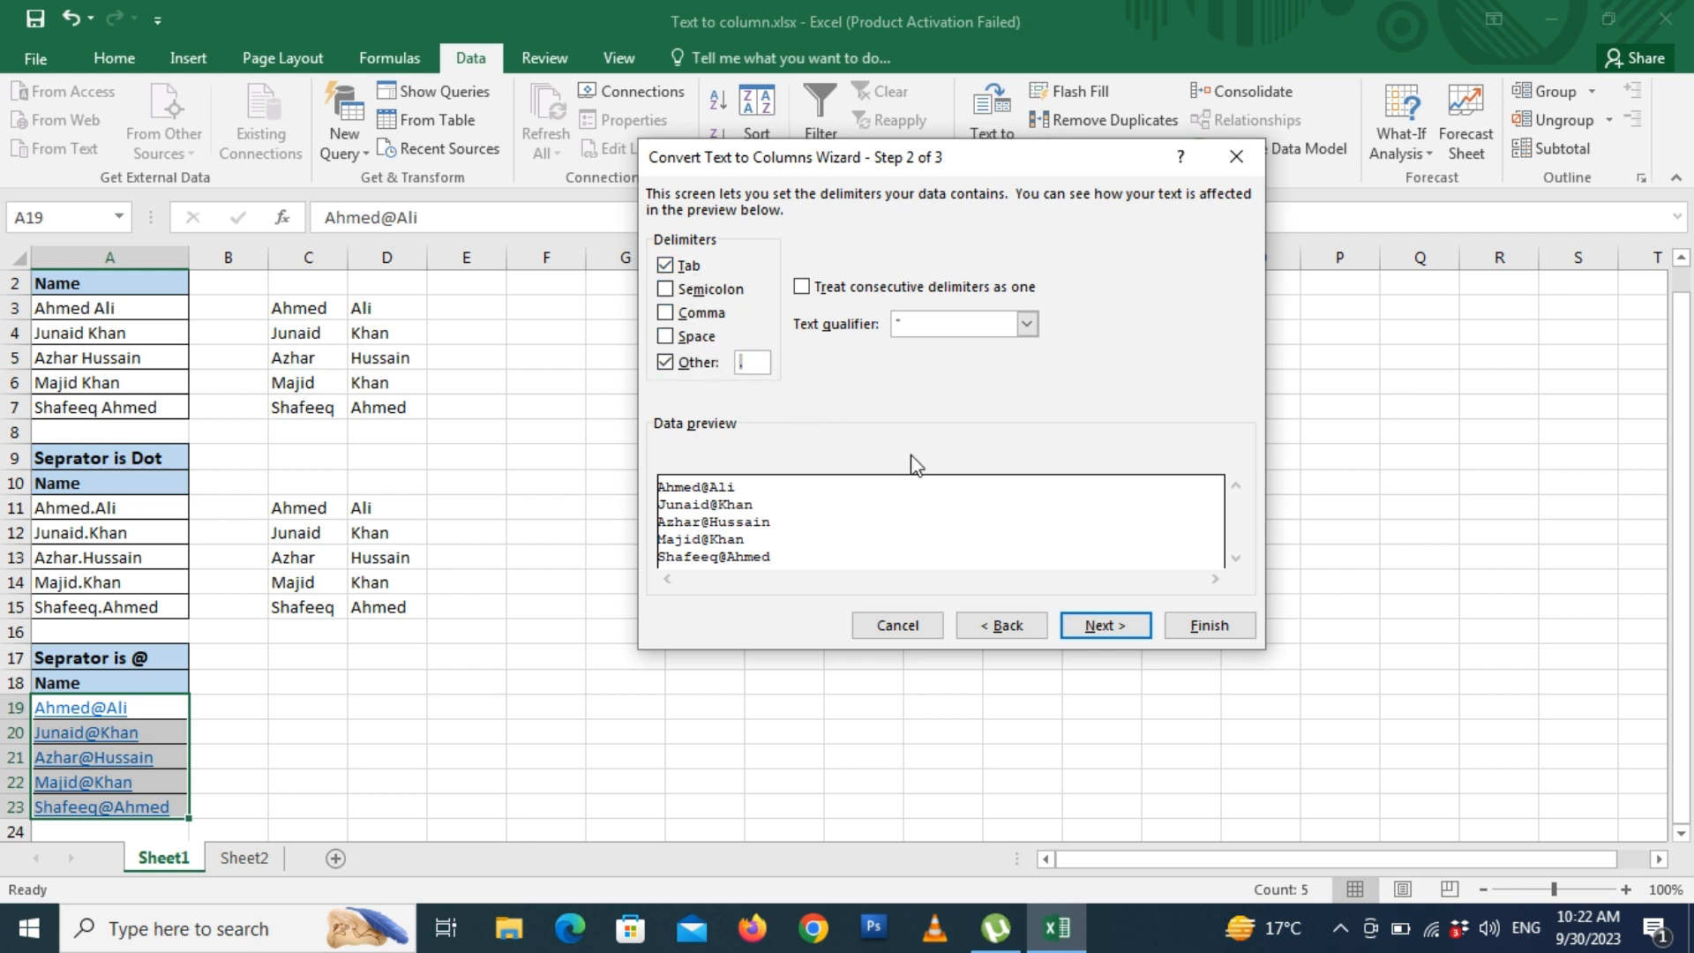
text(@)
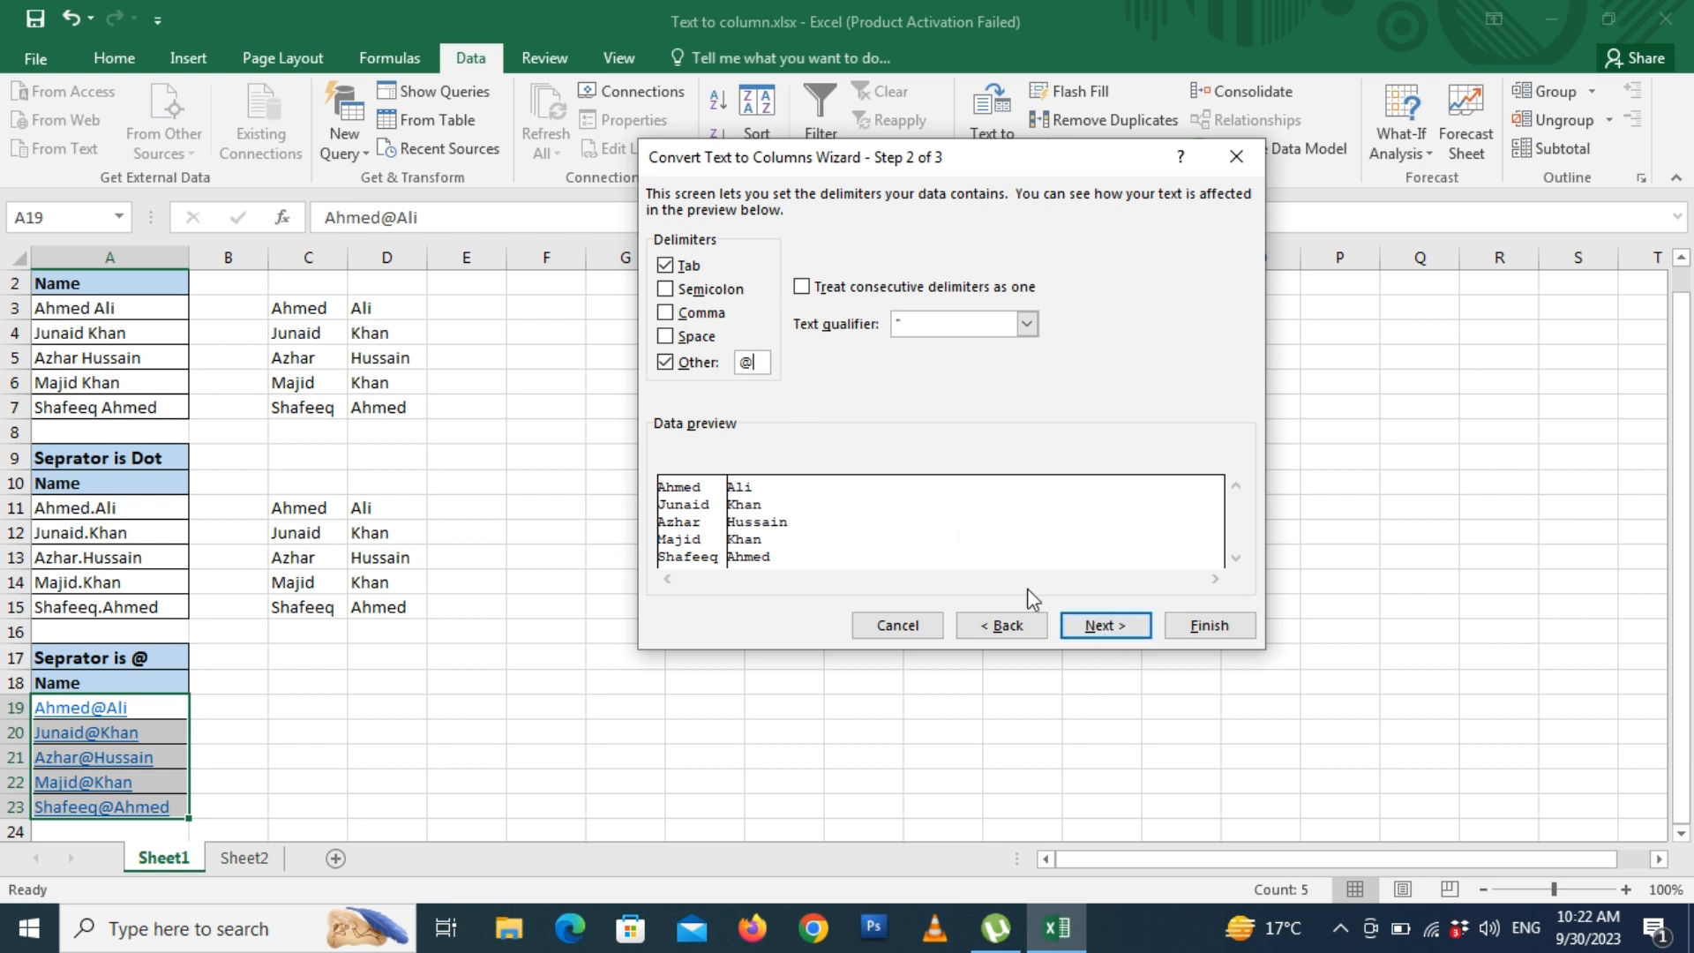
- Output the split to C19, filling first and last names into columns C and D
click(1096, 627)
click(799, 366)
key(BackSpace)
key(BackSpace)
key(BackSpace)
key(BackSpace)
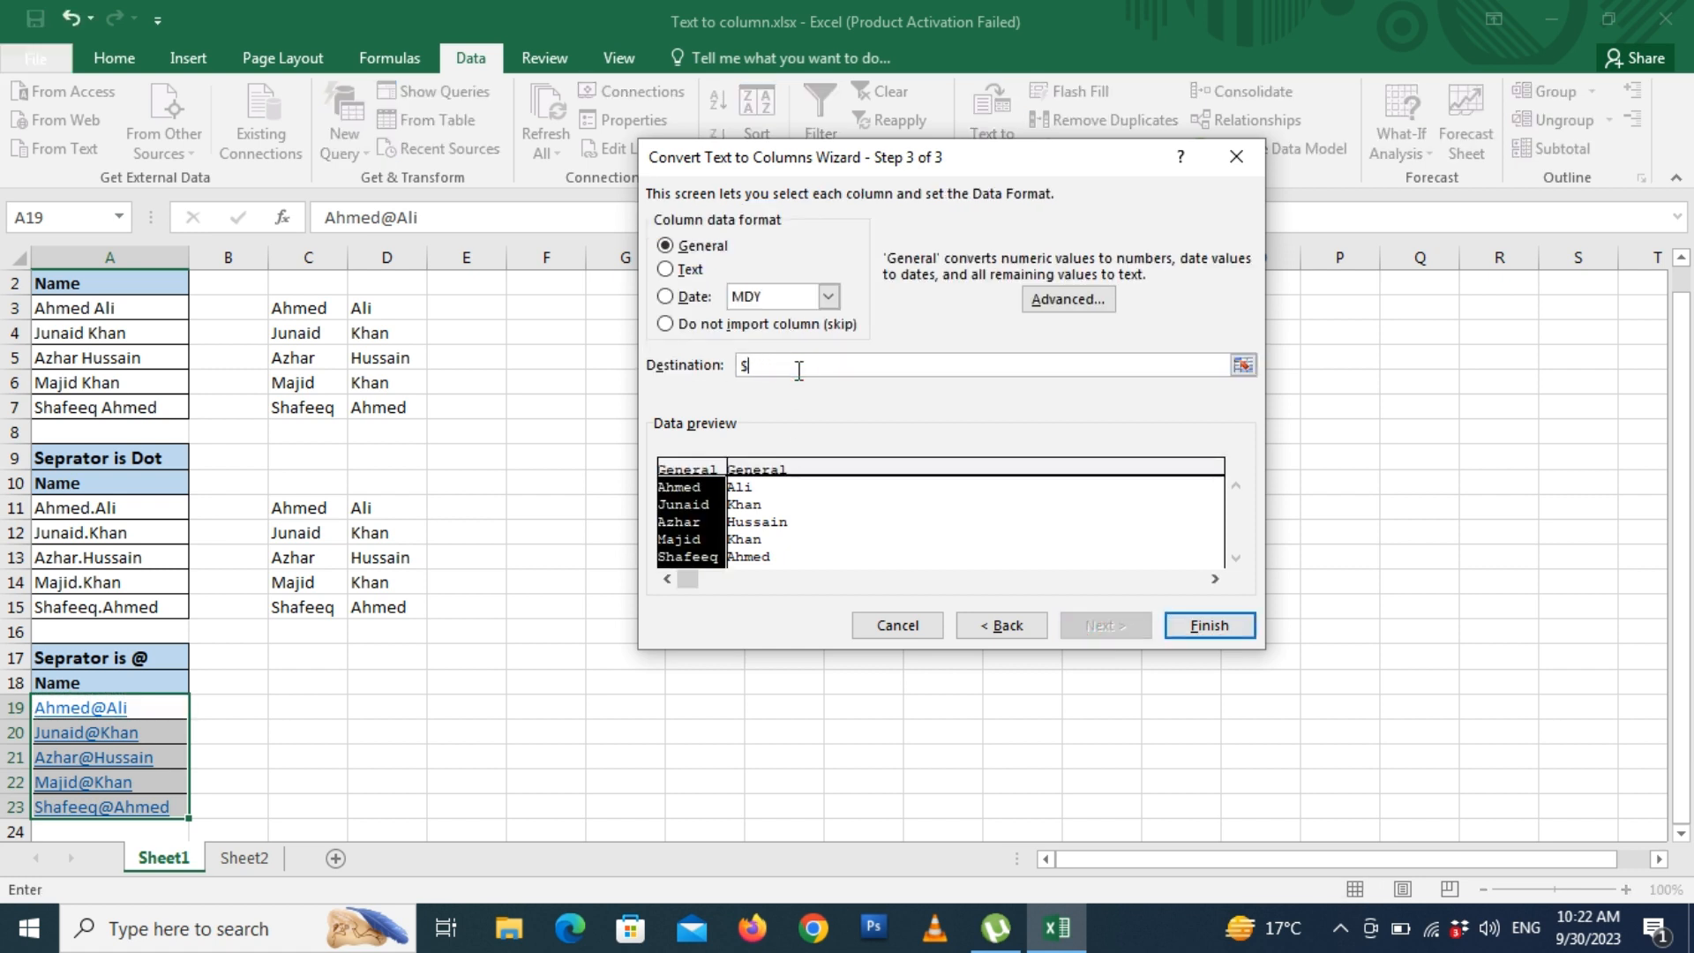
click(319, 709)
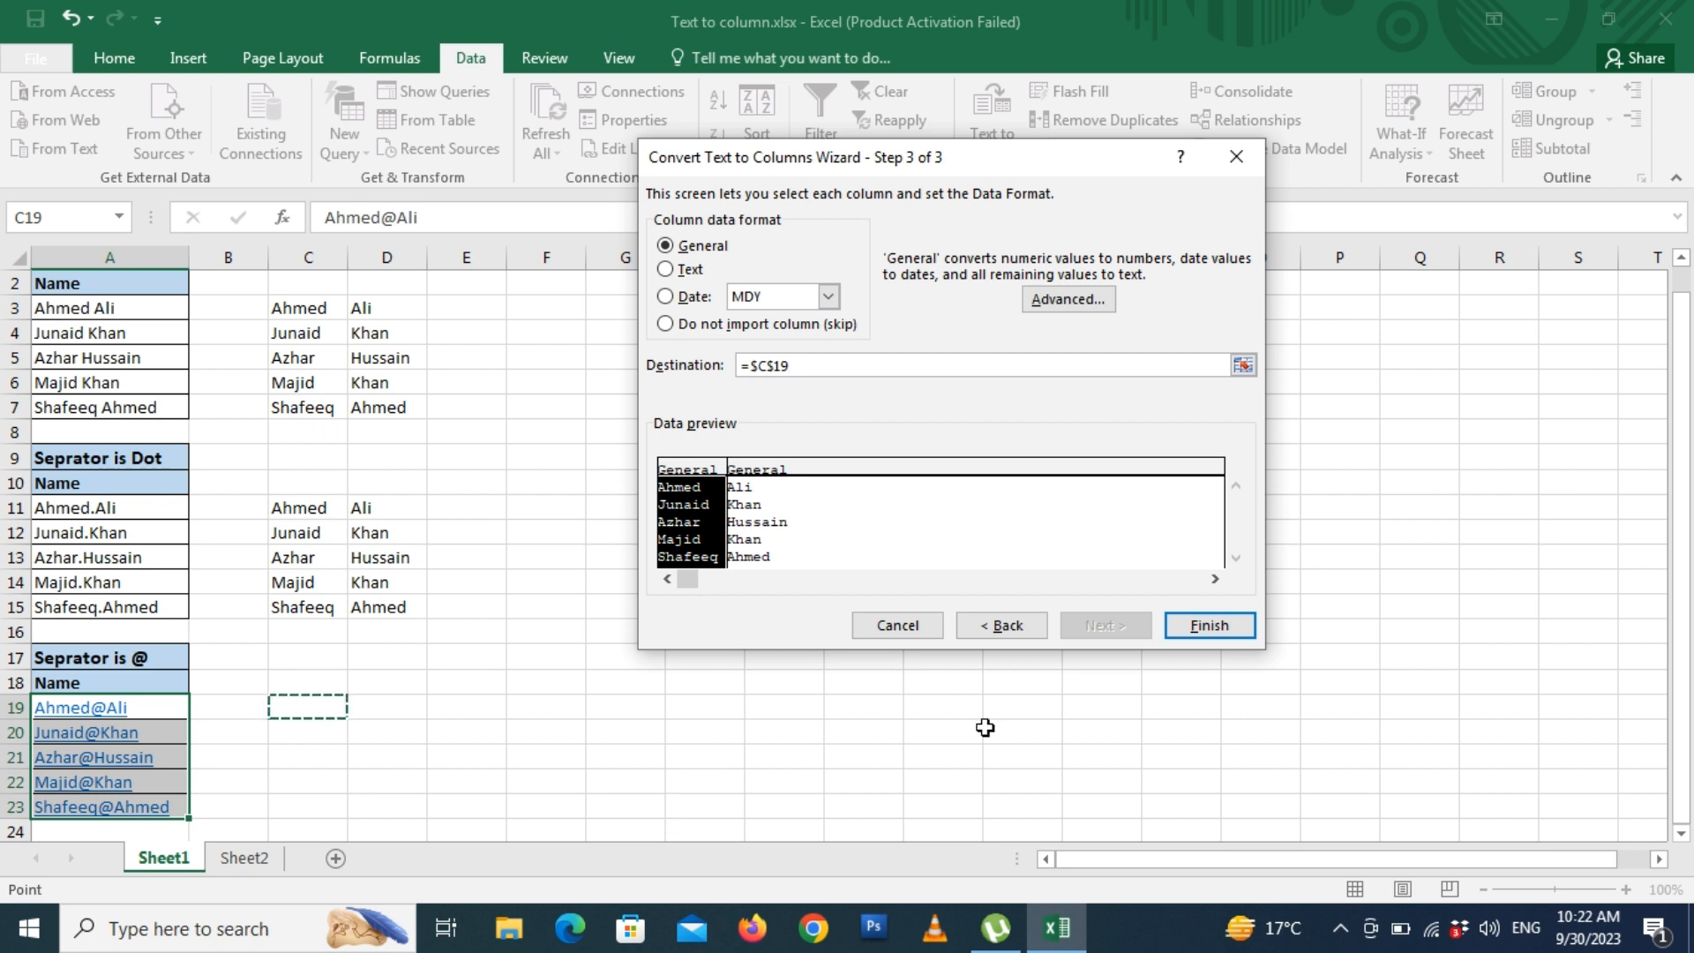
click(1219, 628)
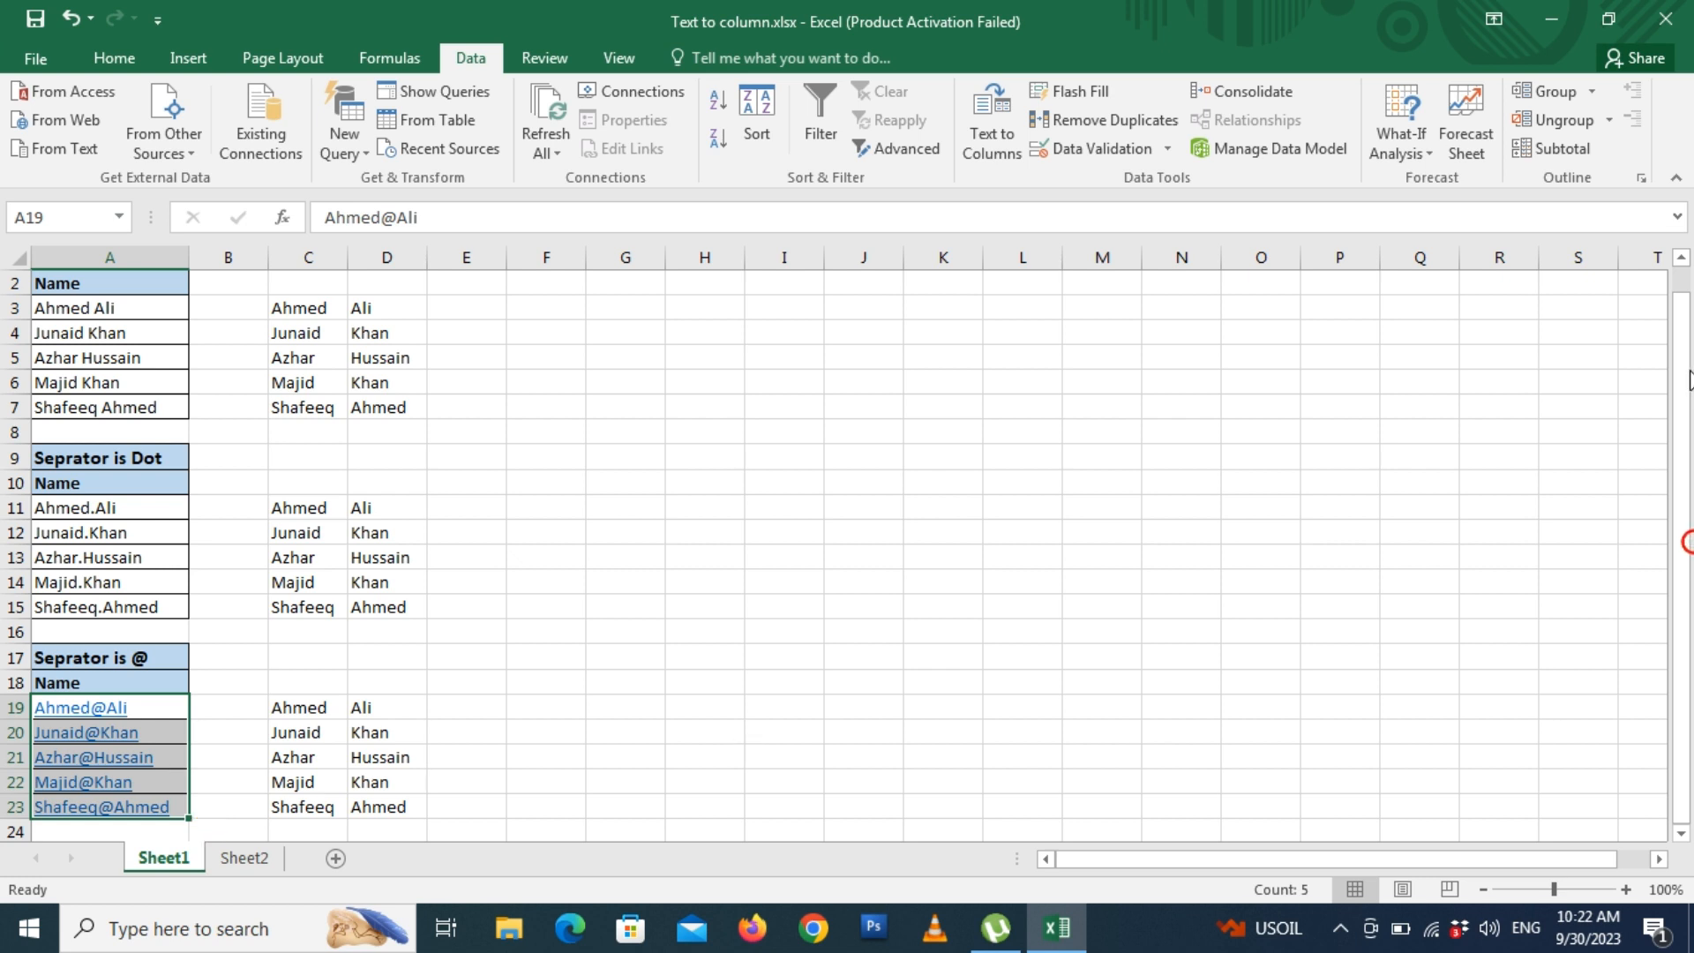
- Copy A1:A7 into H1, autofit column H, and select the names in H3:H7
drag(1683, 541, 1682, 302)
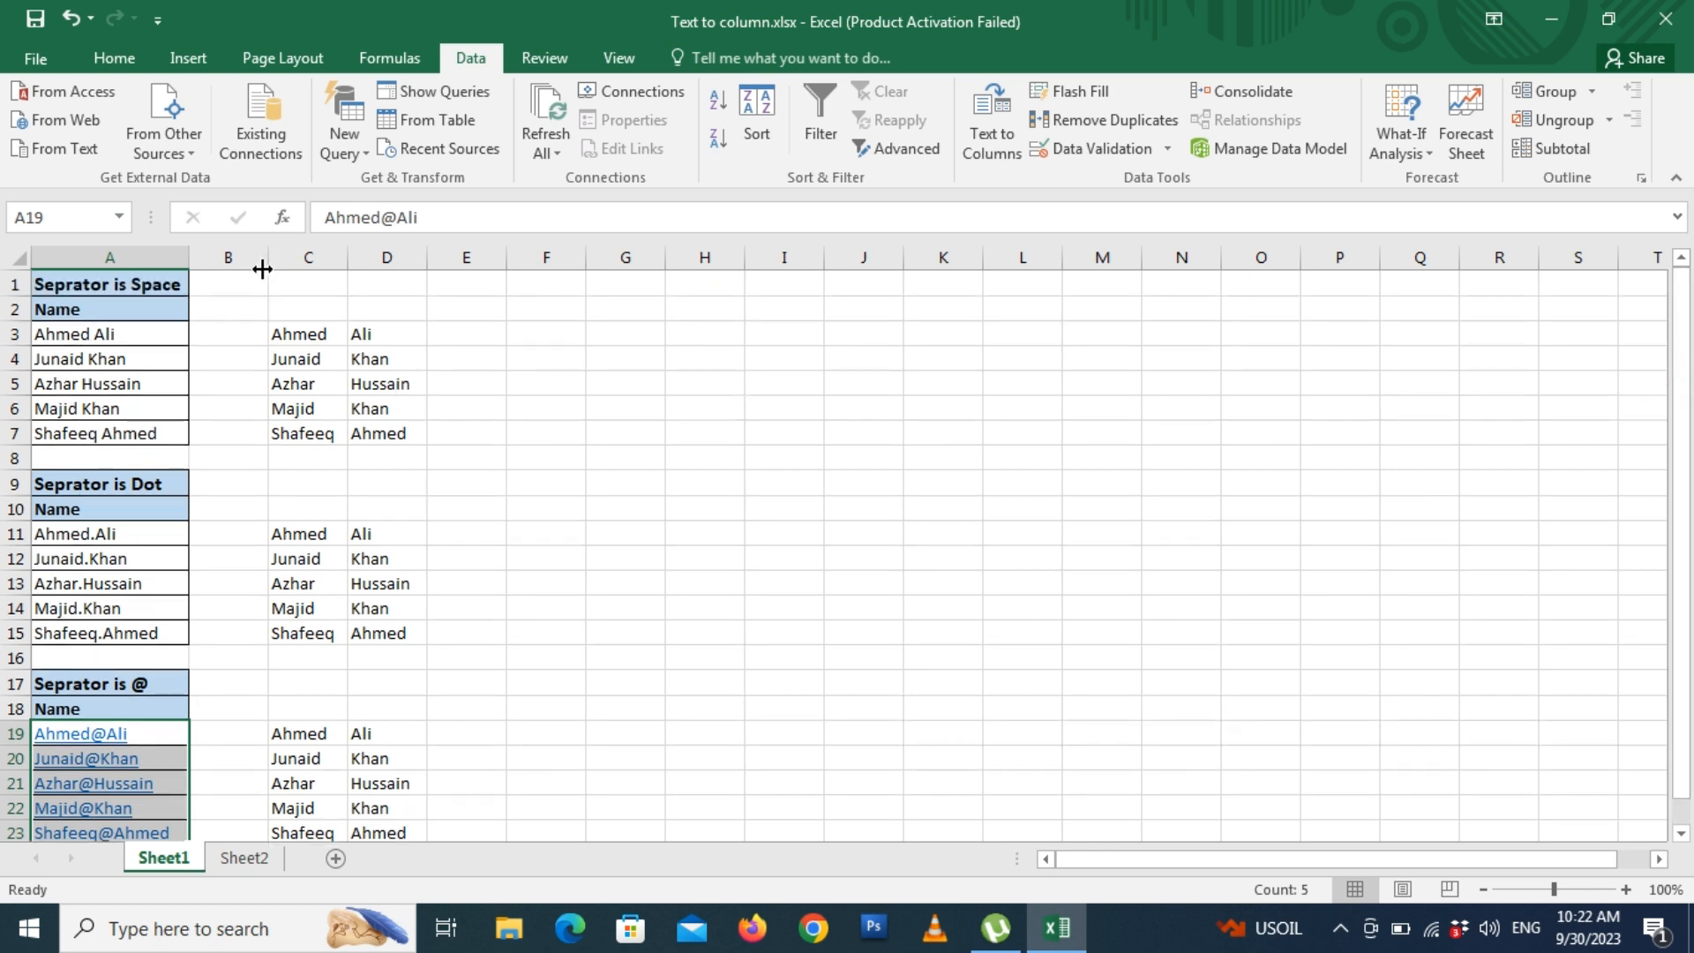
drag(89, 284, 88, 433)
key(ctrl+c)
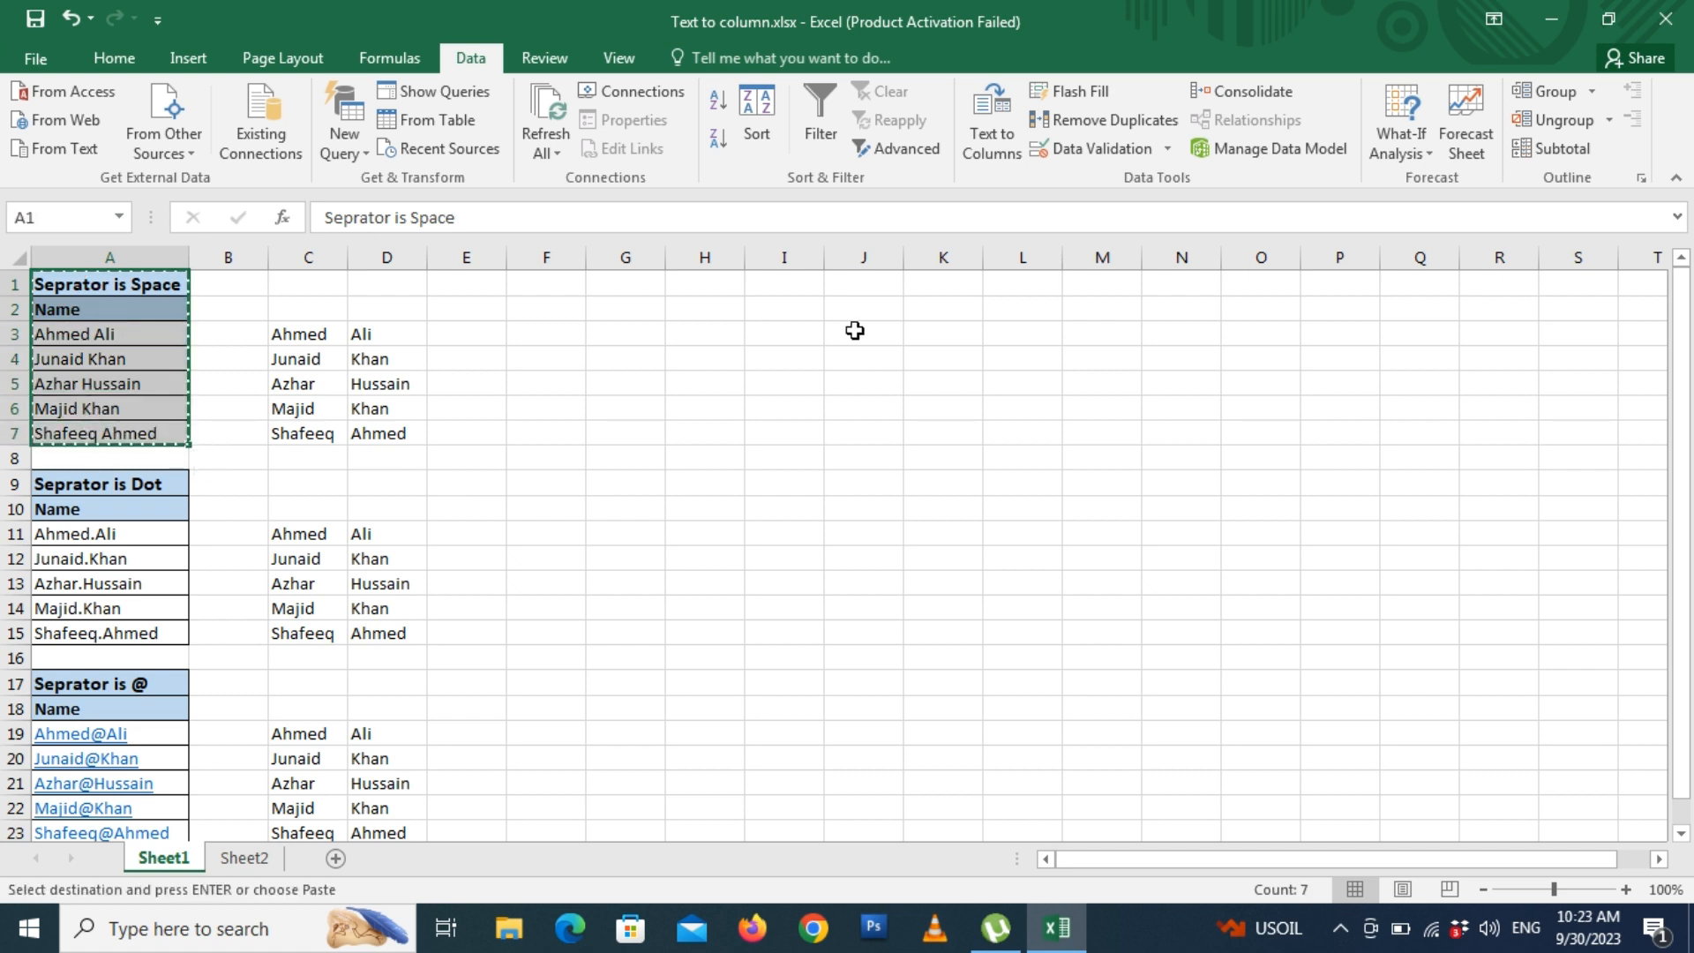
click(681, 292)
key(Return)
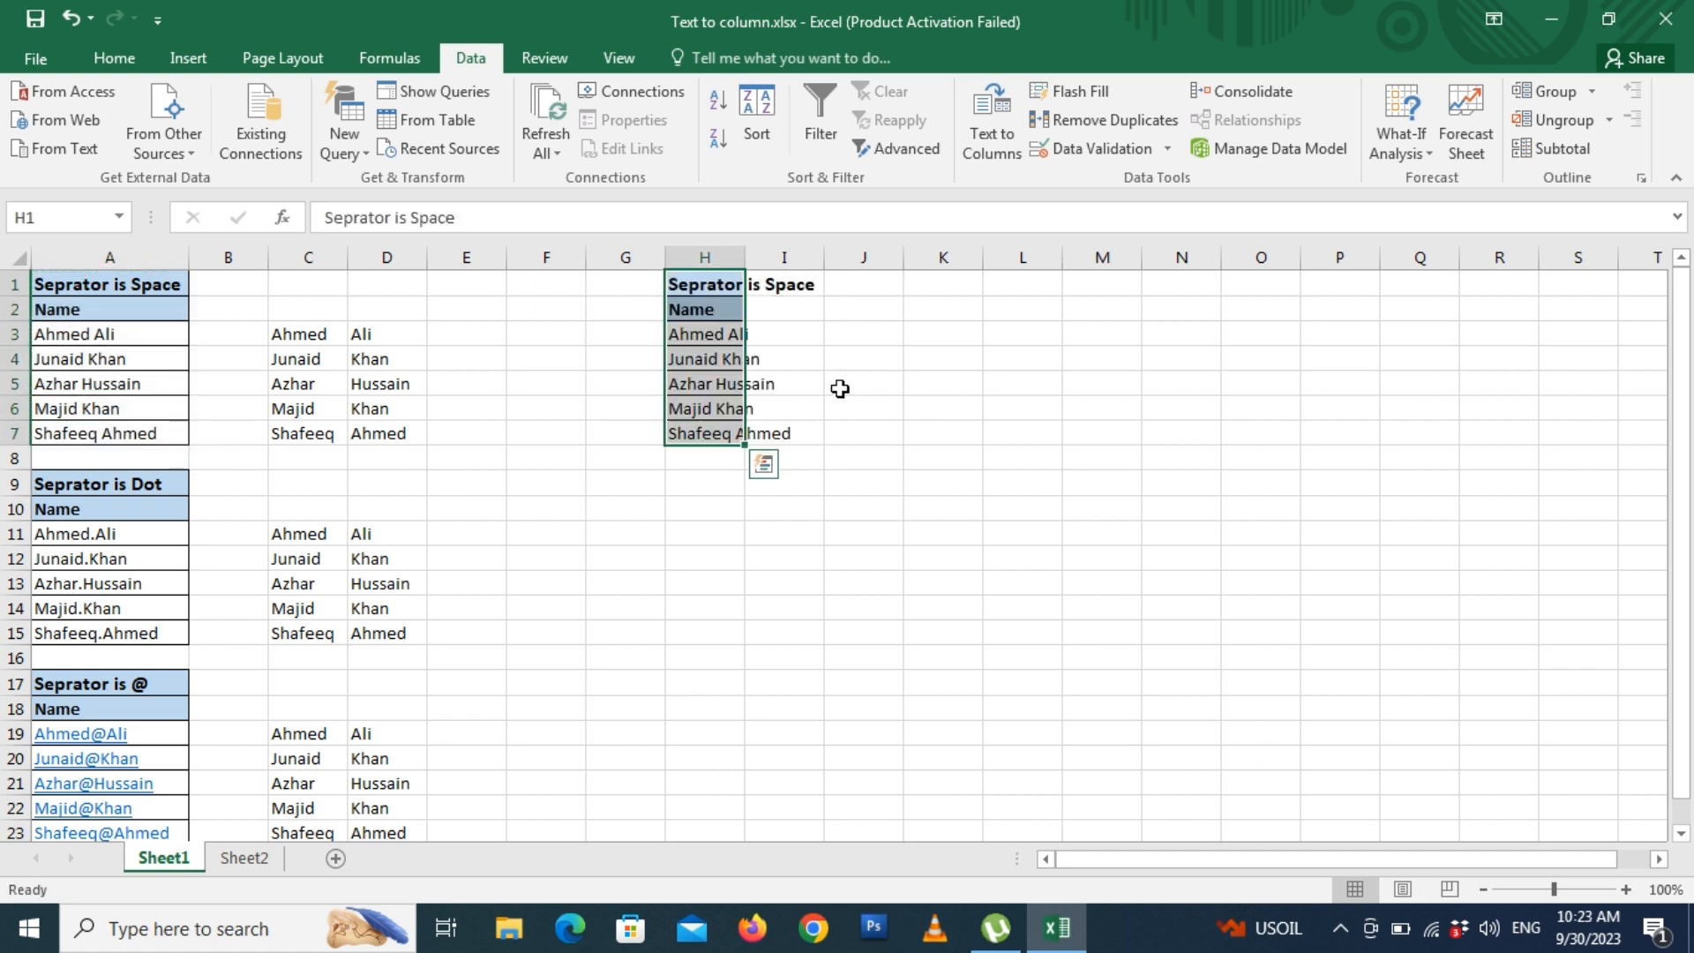
double_click(745, 260)
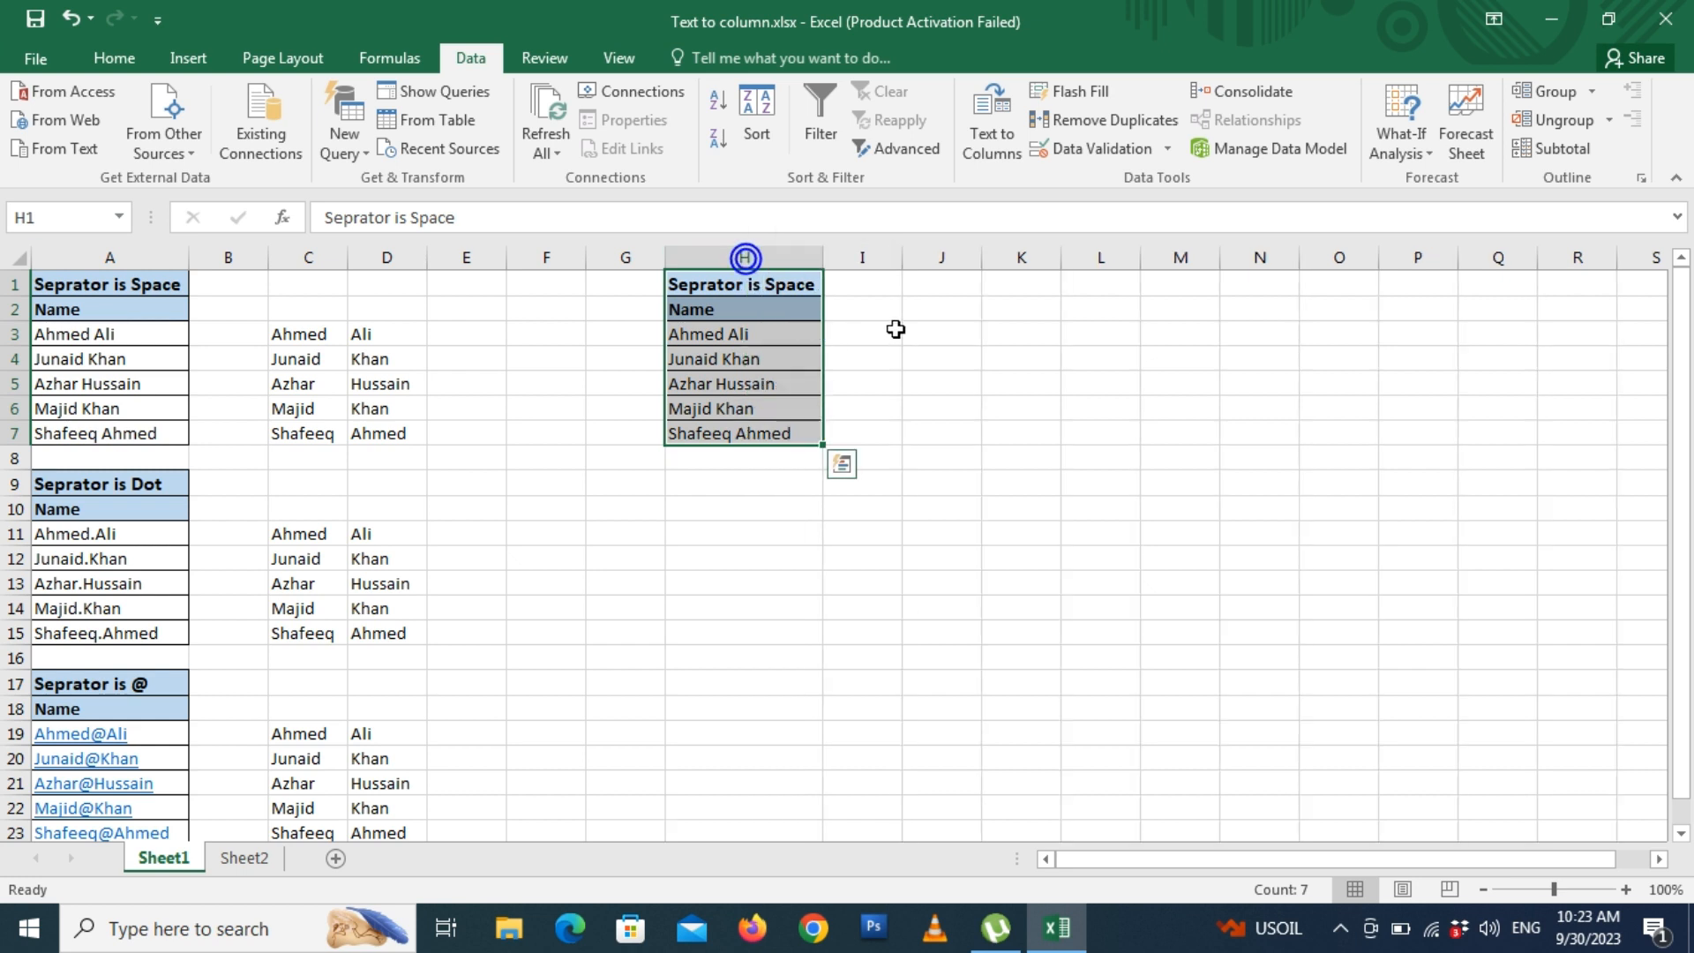
click(887, 329)
drag(776, 330, 767, 435)
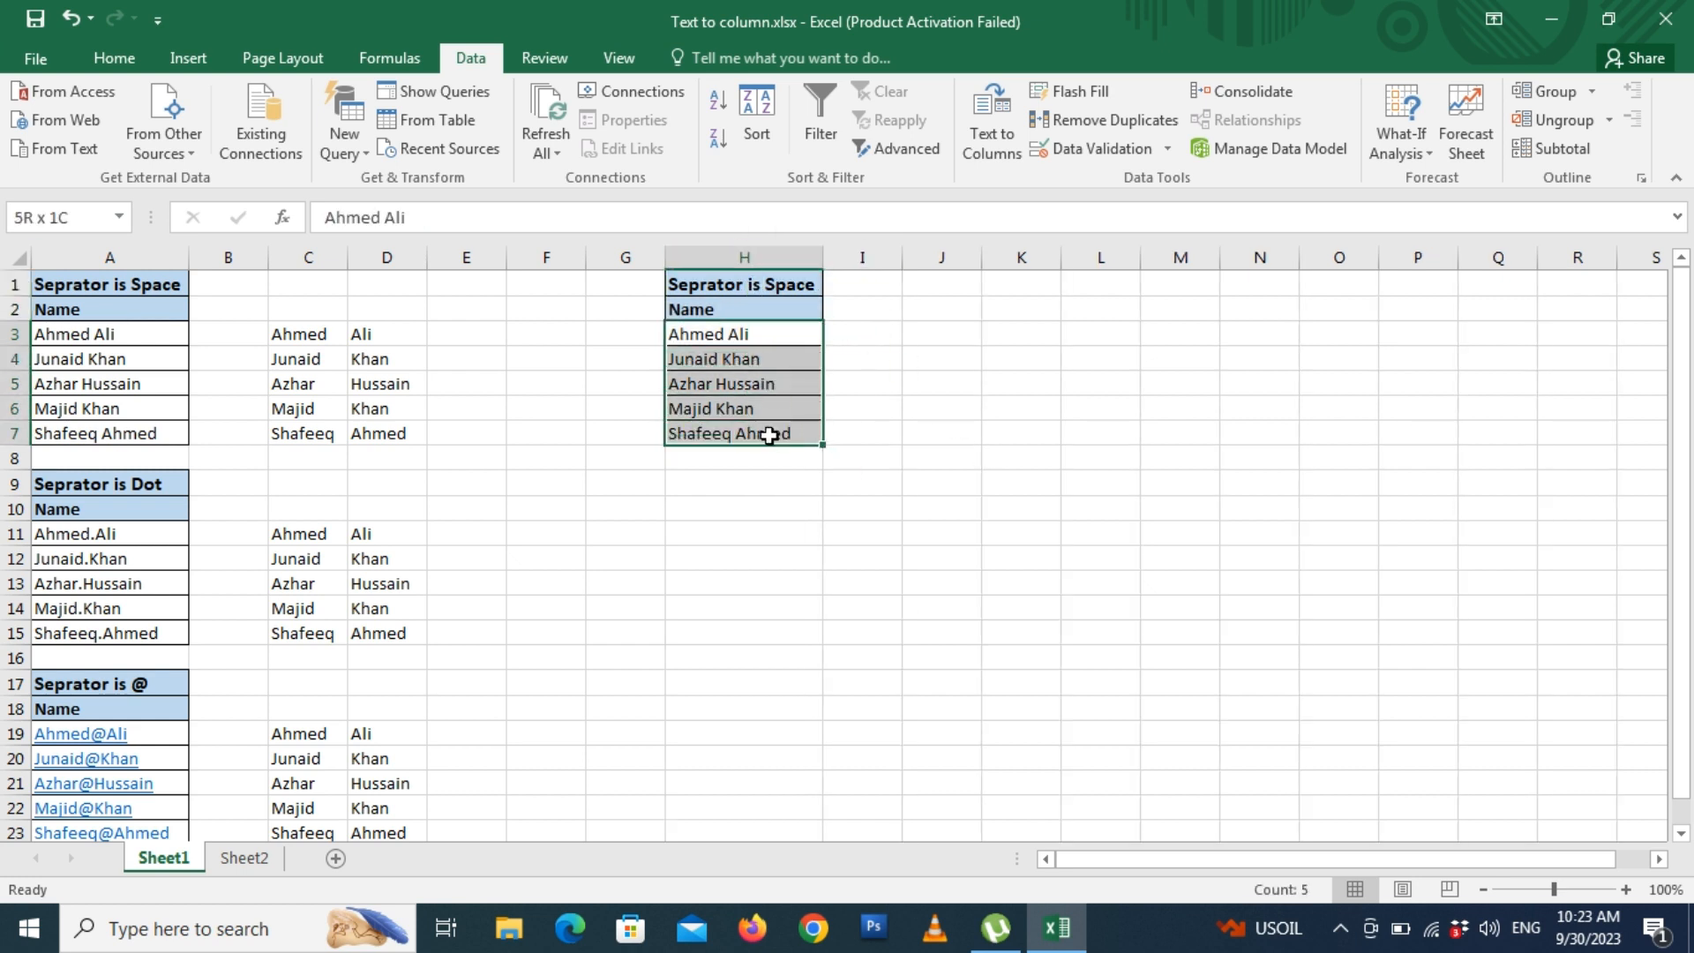
- Run a fixed-width Text to Columns on H3:H7 with one break after two characters
click(992, 124)
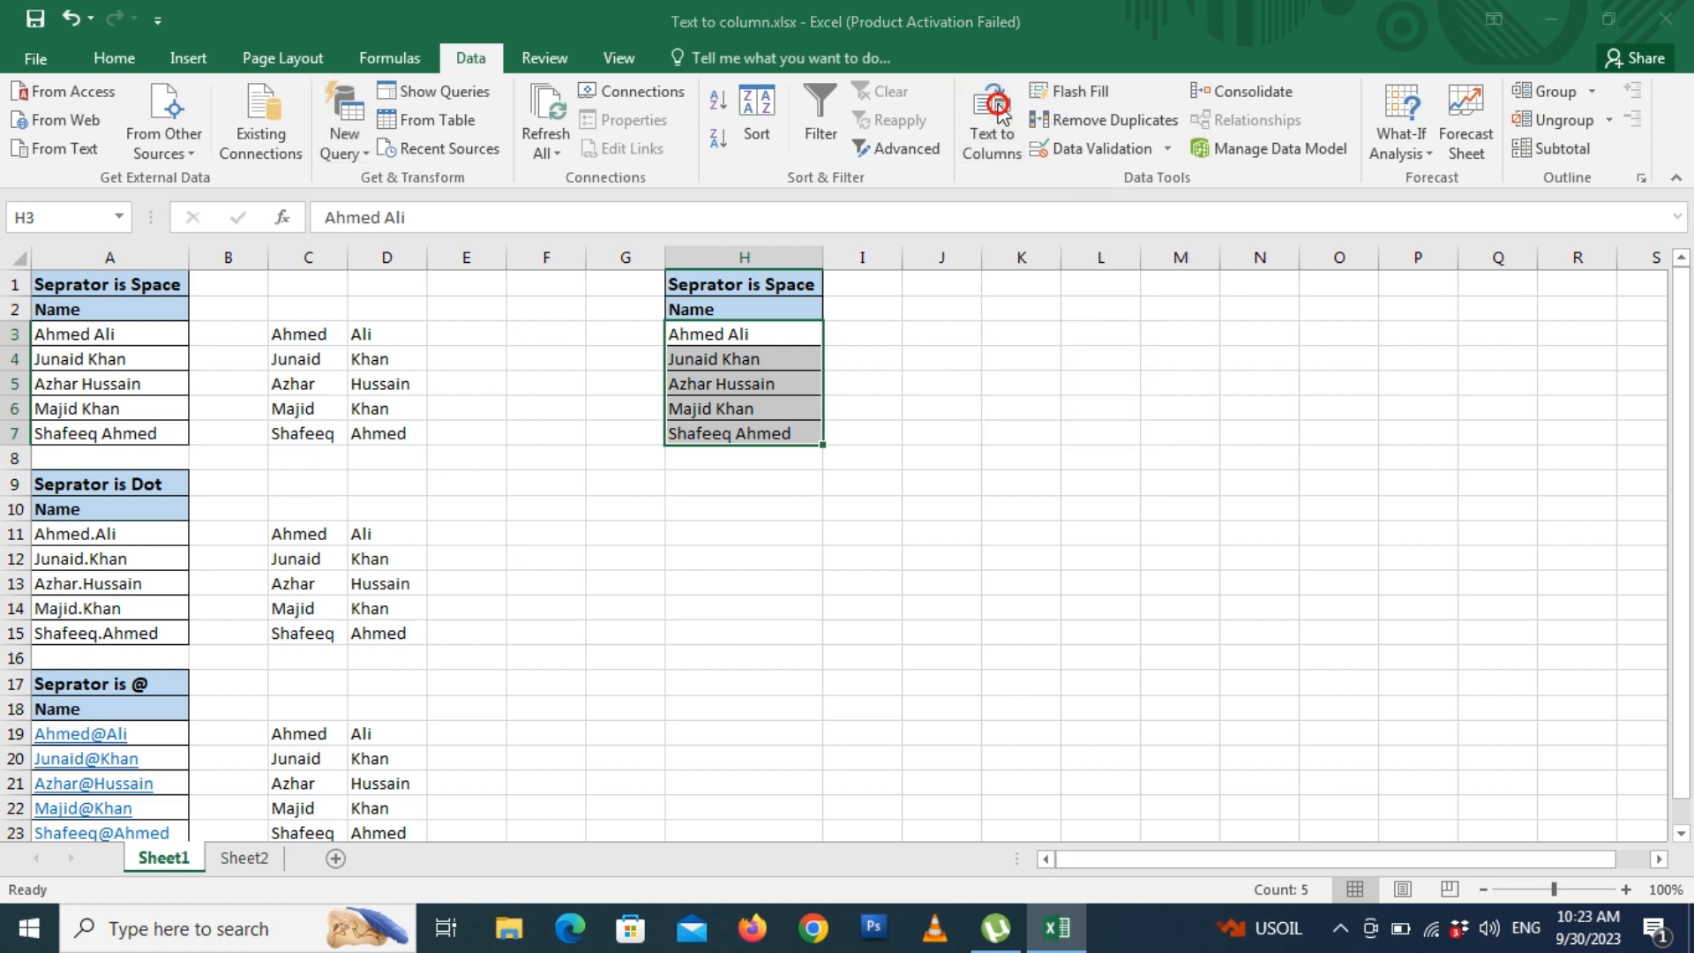
drag(969, 166, 1231, 296)
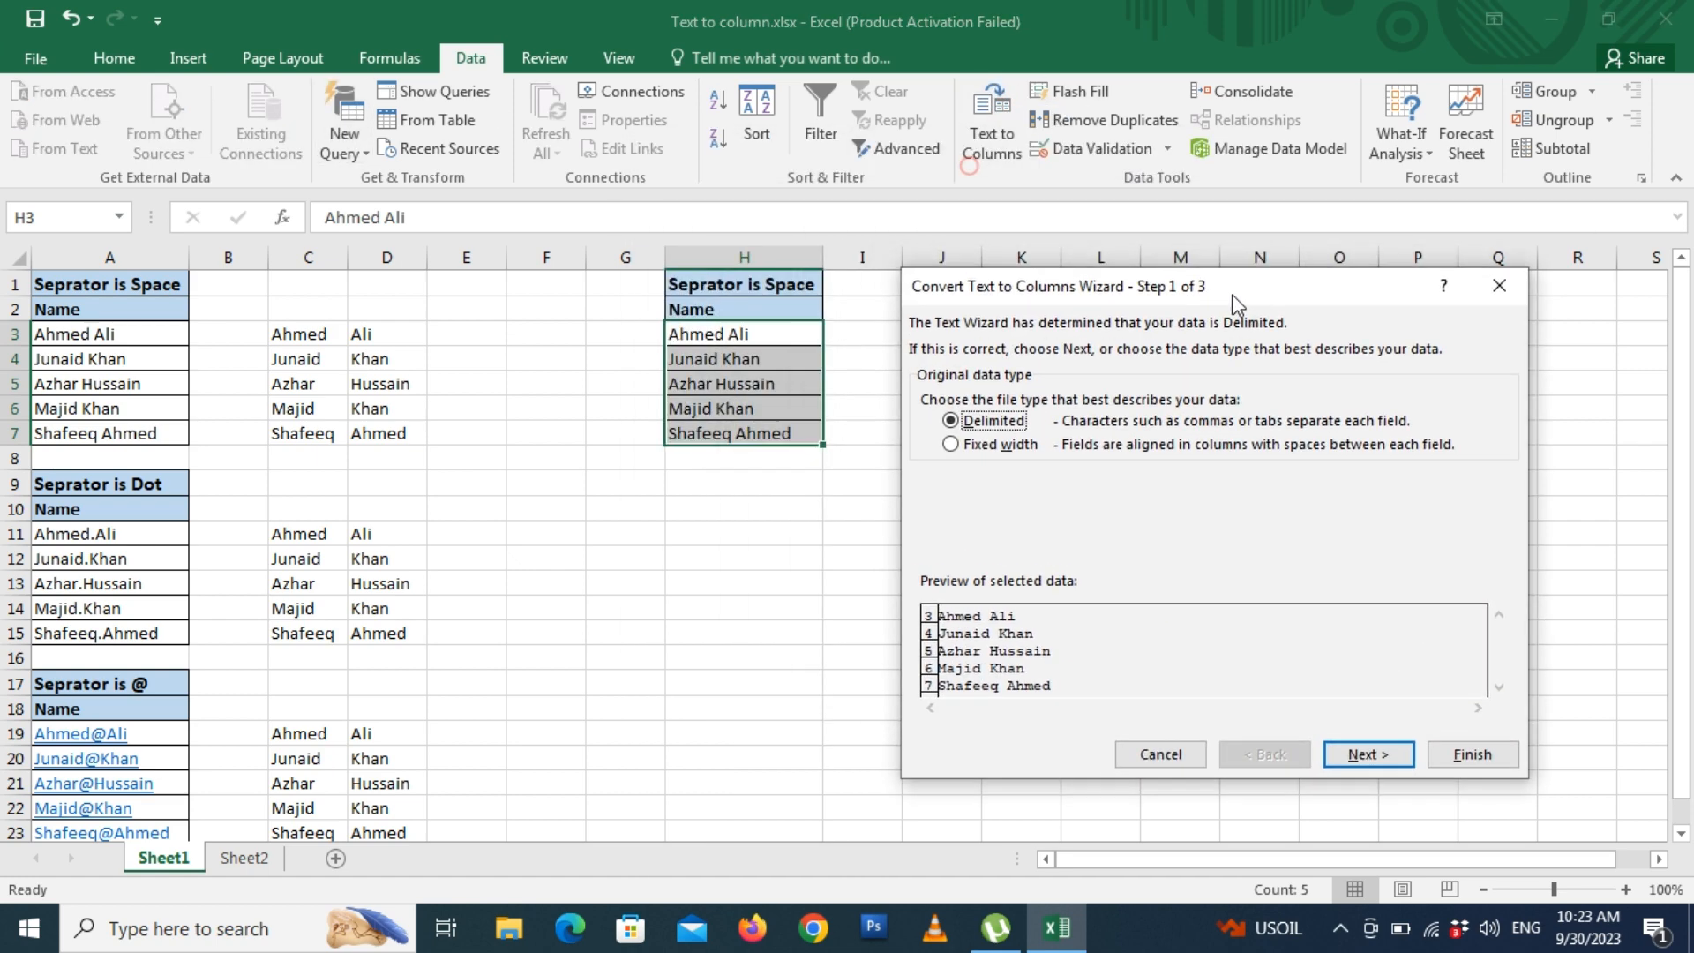
click(981, 443)
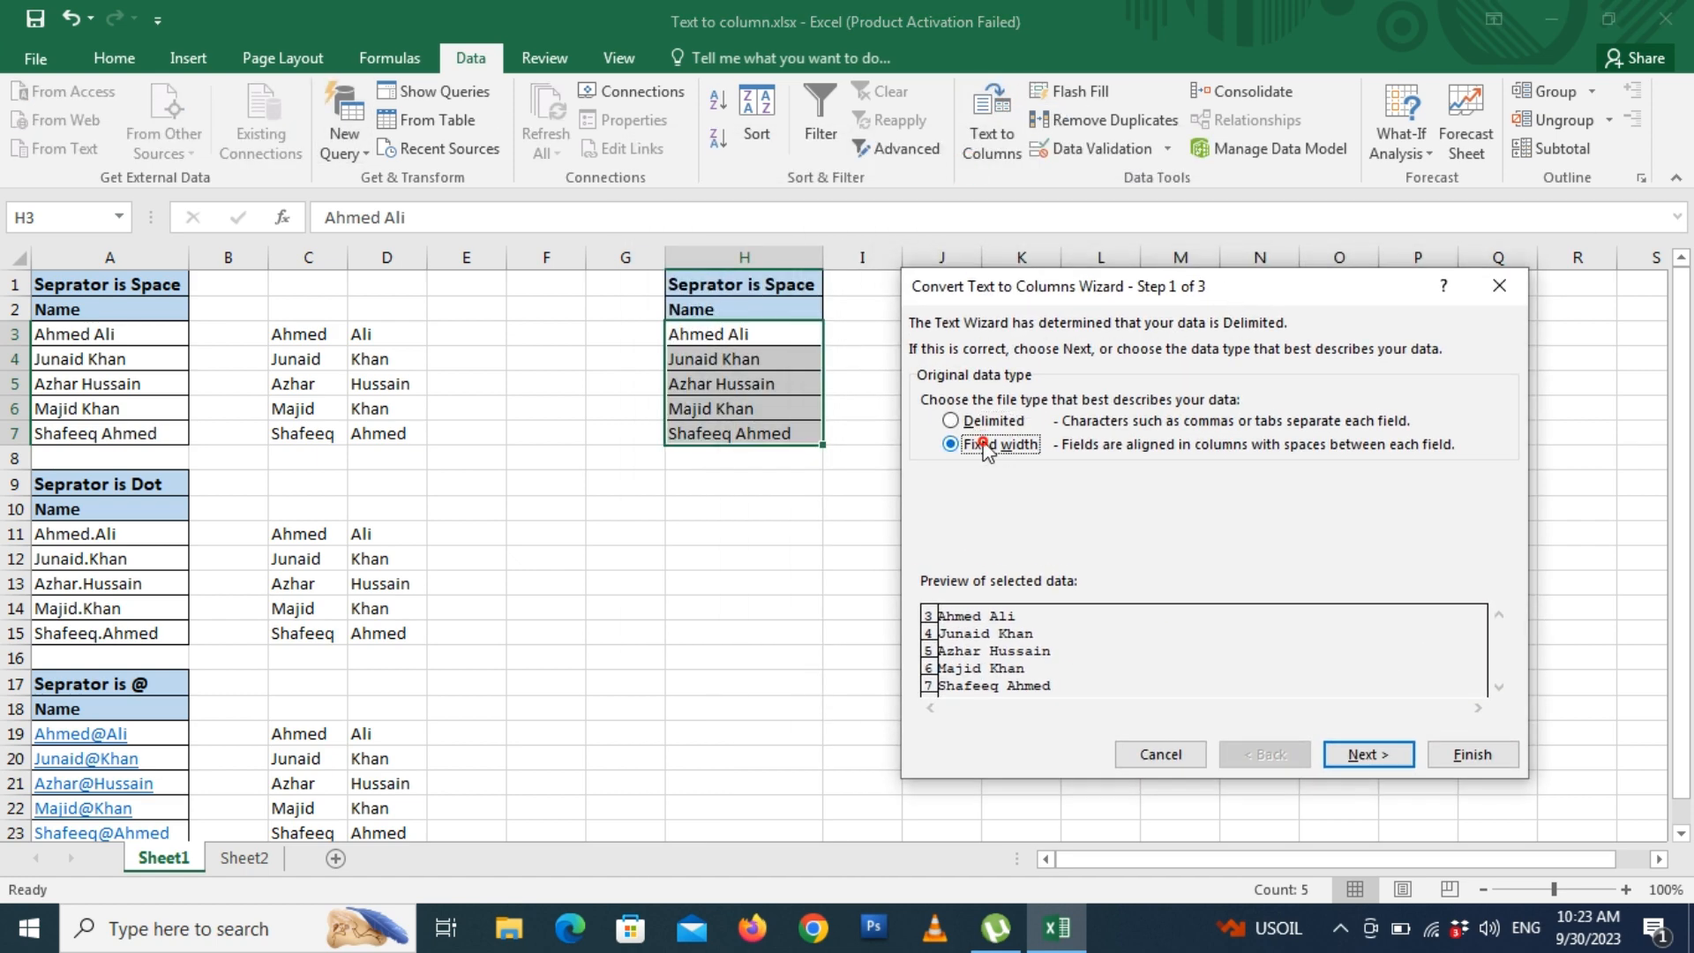
click(1369, 755)
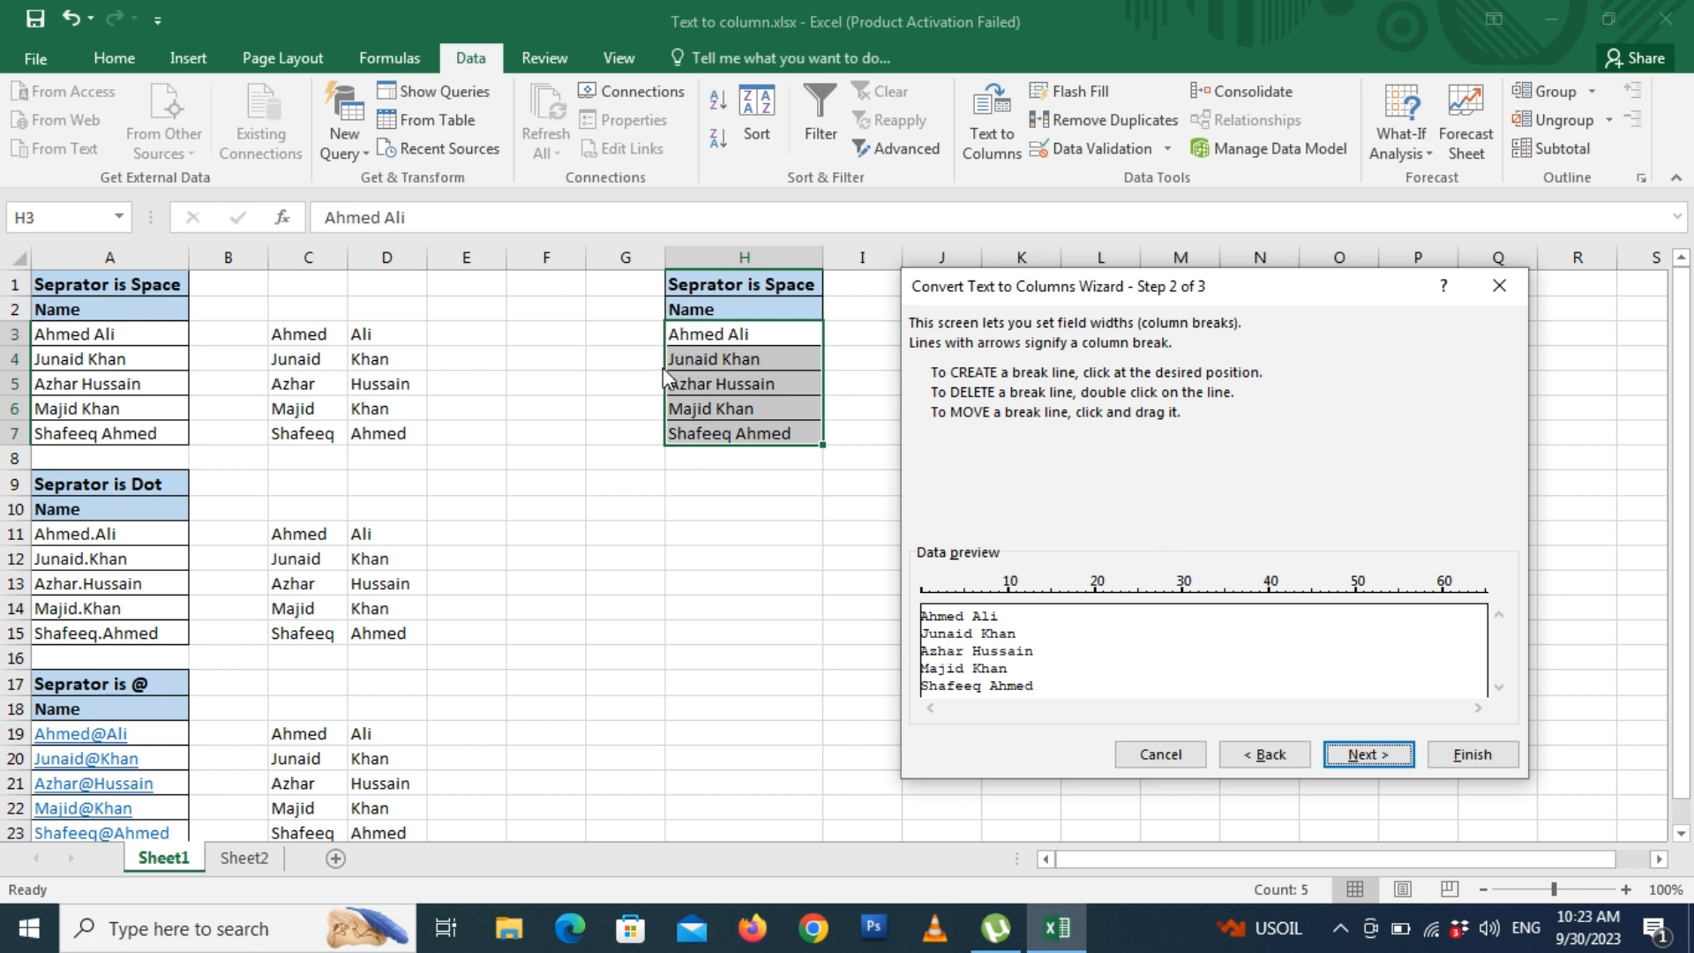
click(938, 623)
click(965, 608)
double_click(965, 611)
click(1377, 759)
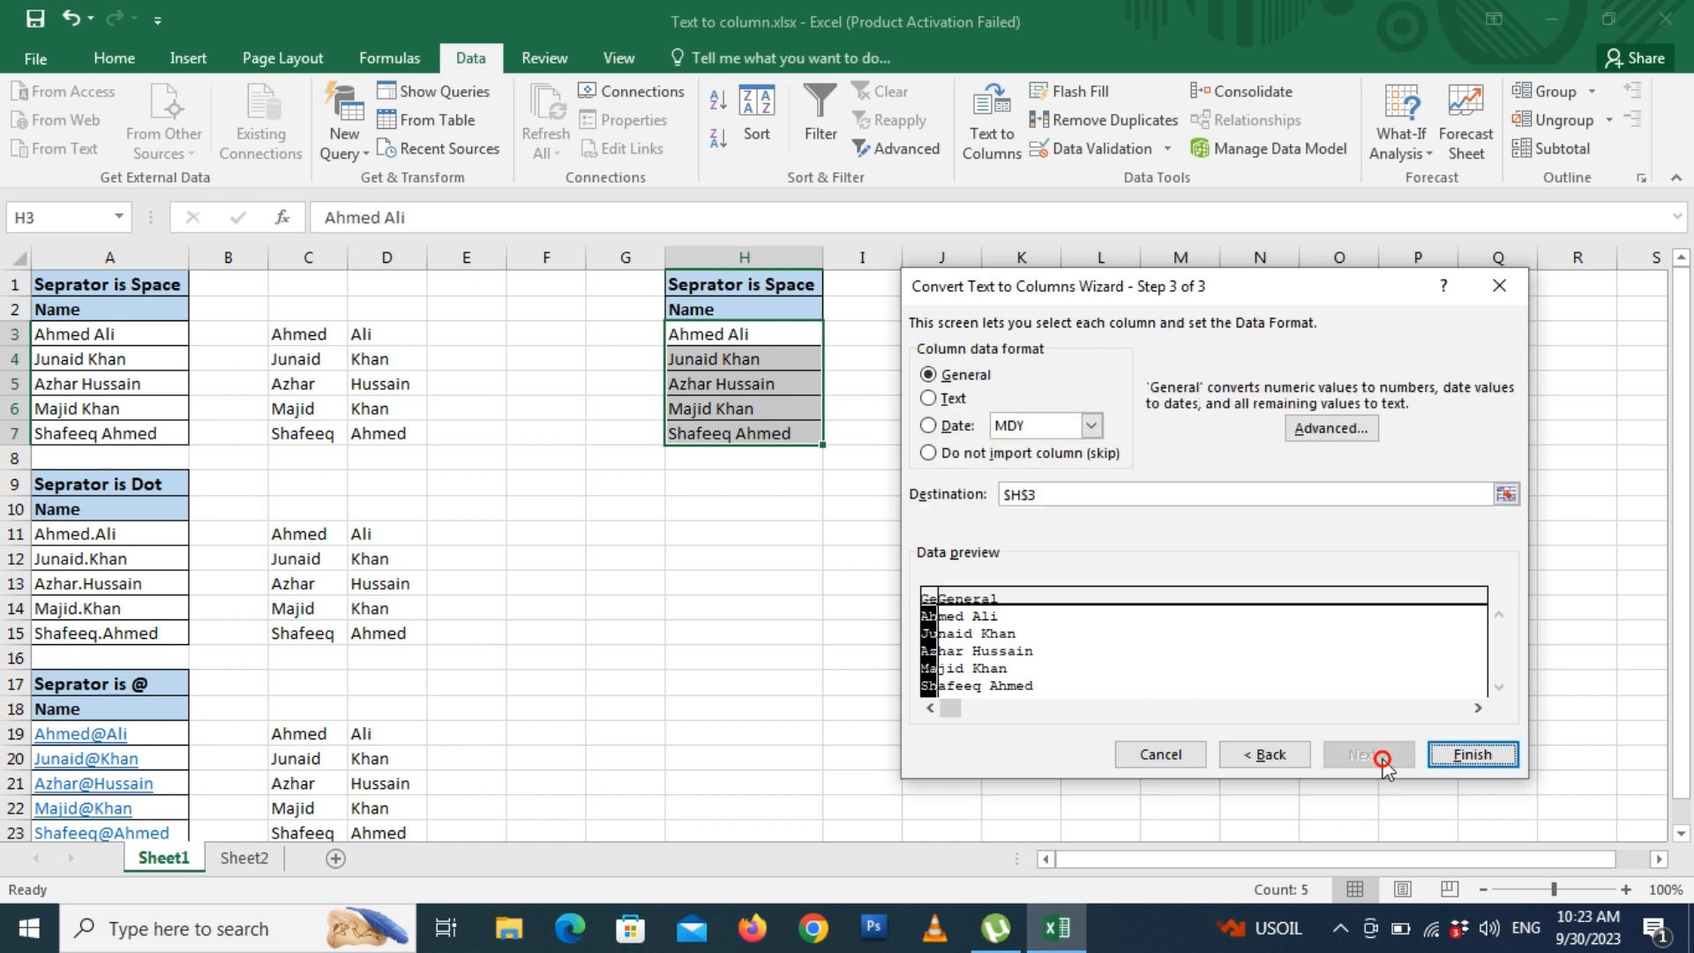
click(1481, 761)
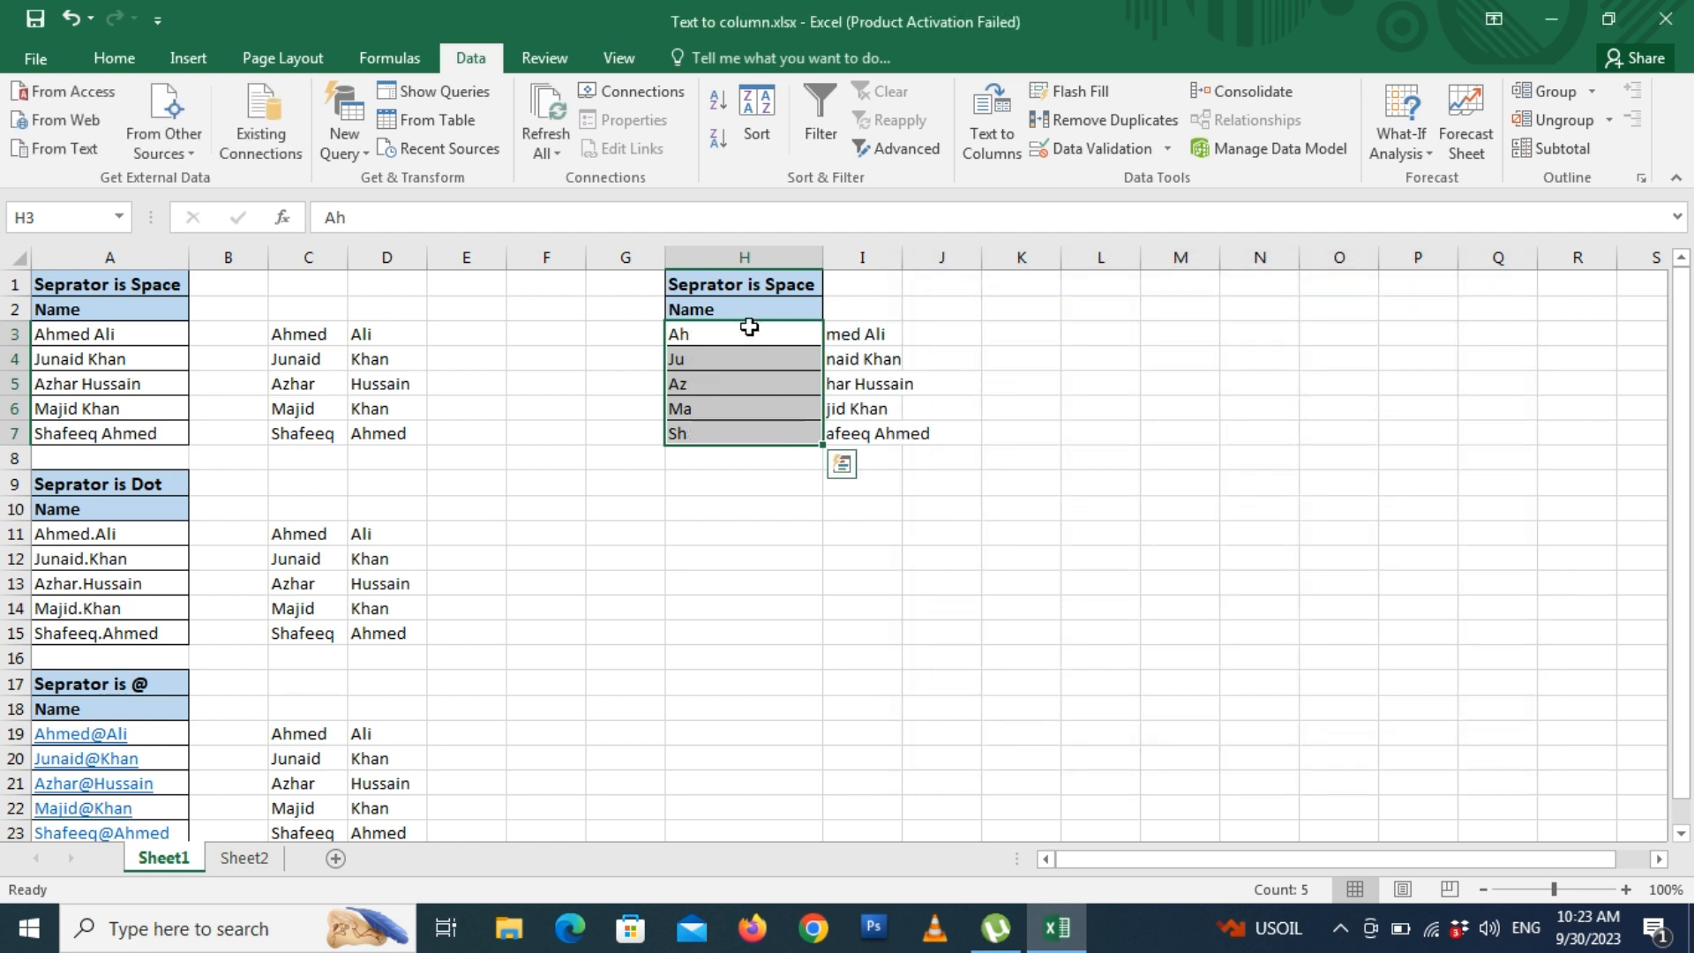
drag(752, 333, 751, 428)
drag(866, 334, 882, 435)
click(995, 409)
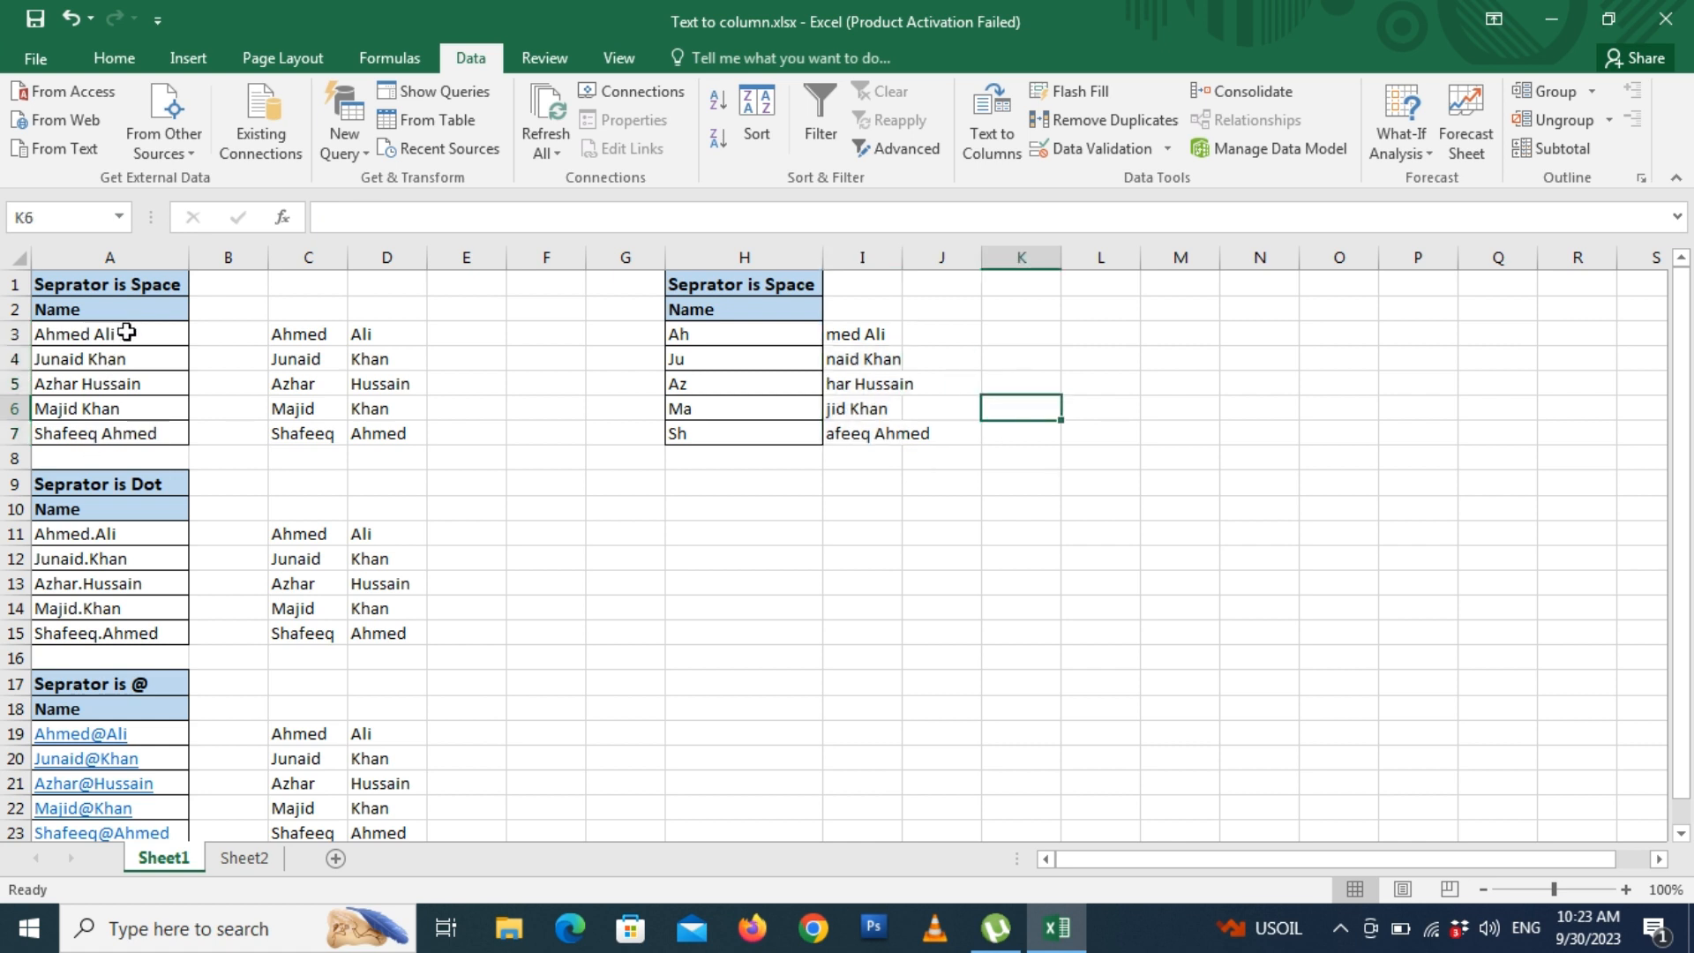
drag(124, 334, 115, 436)
drag(115, 533, 116, 635)
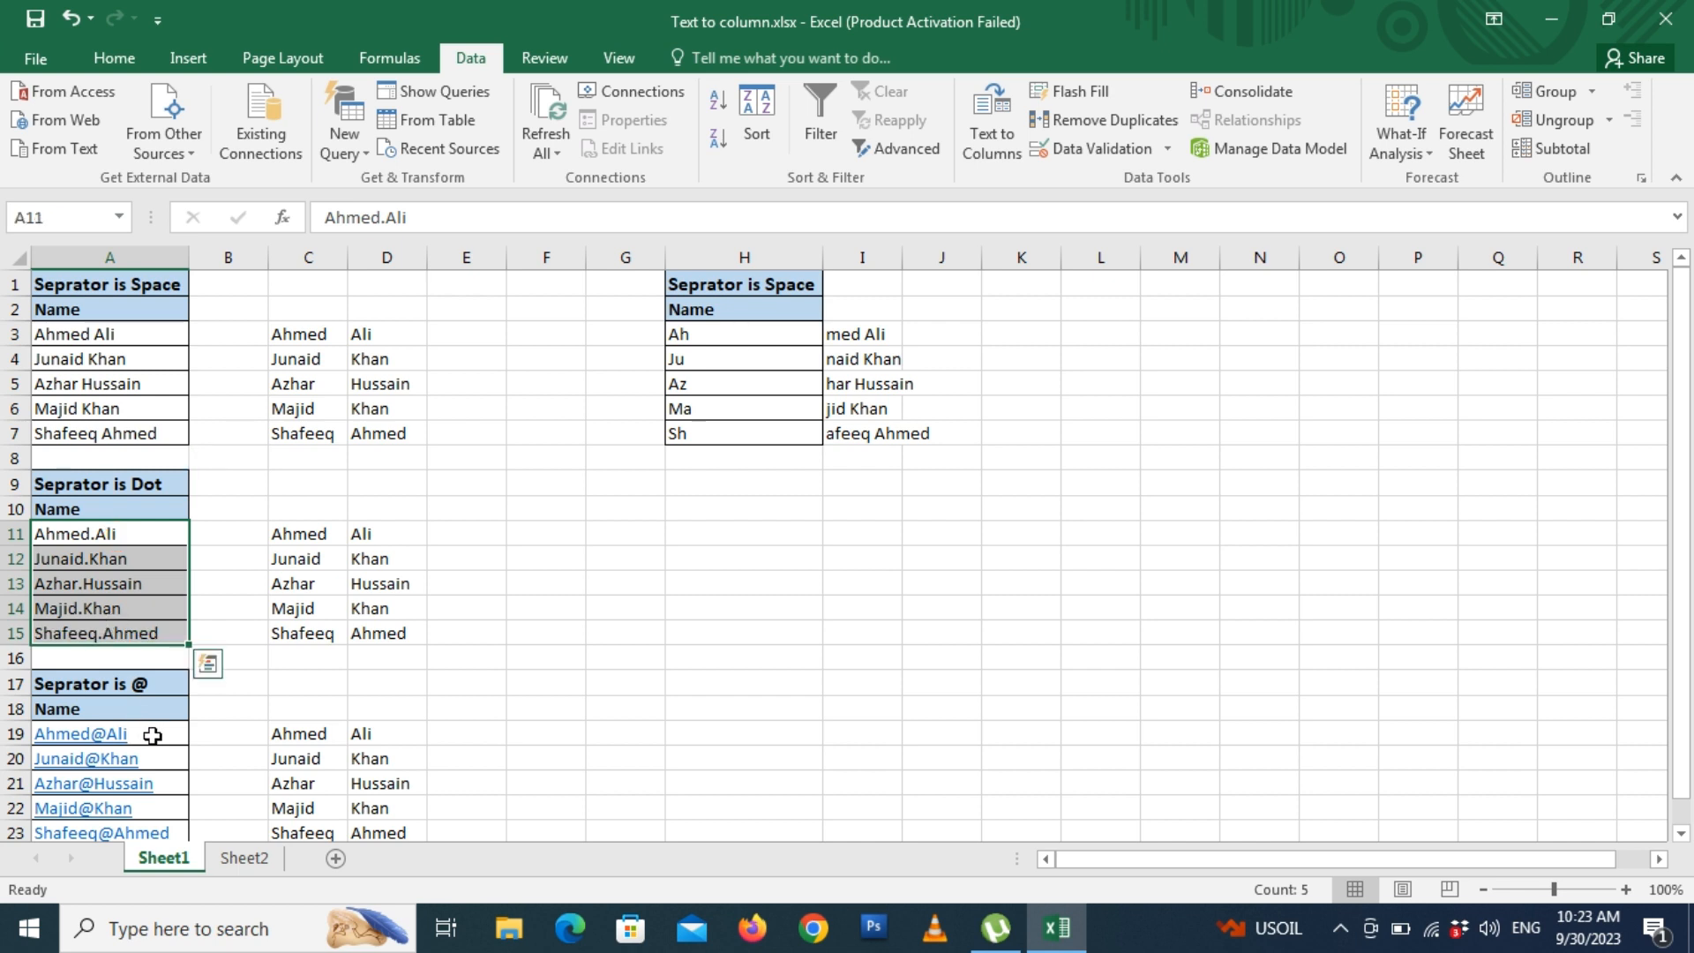
drag(145, 737, 150, 764)
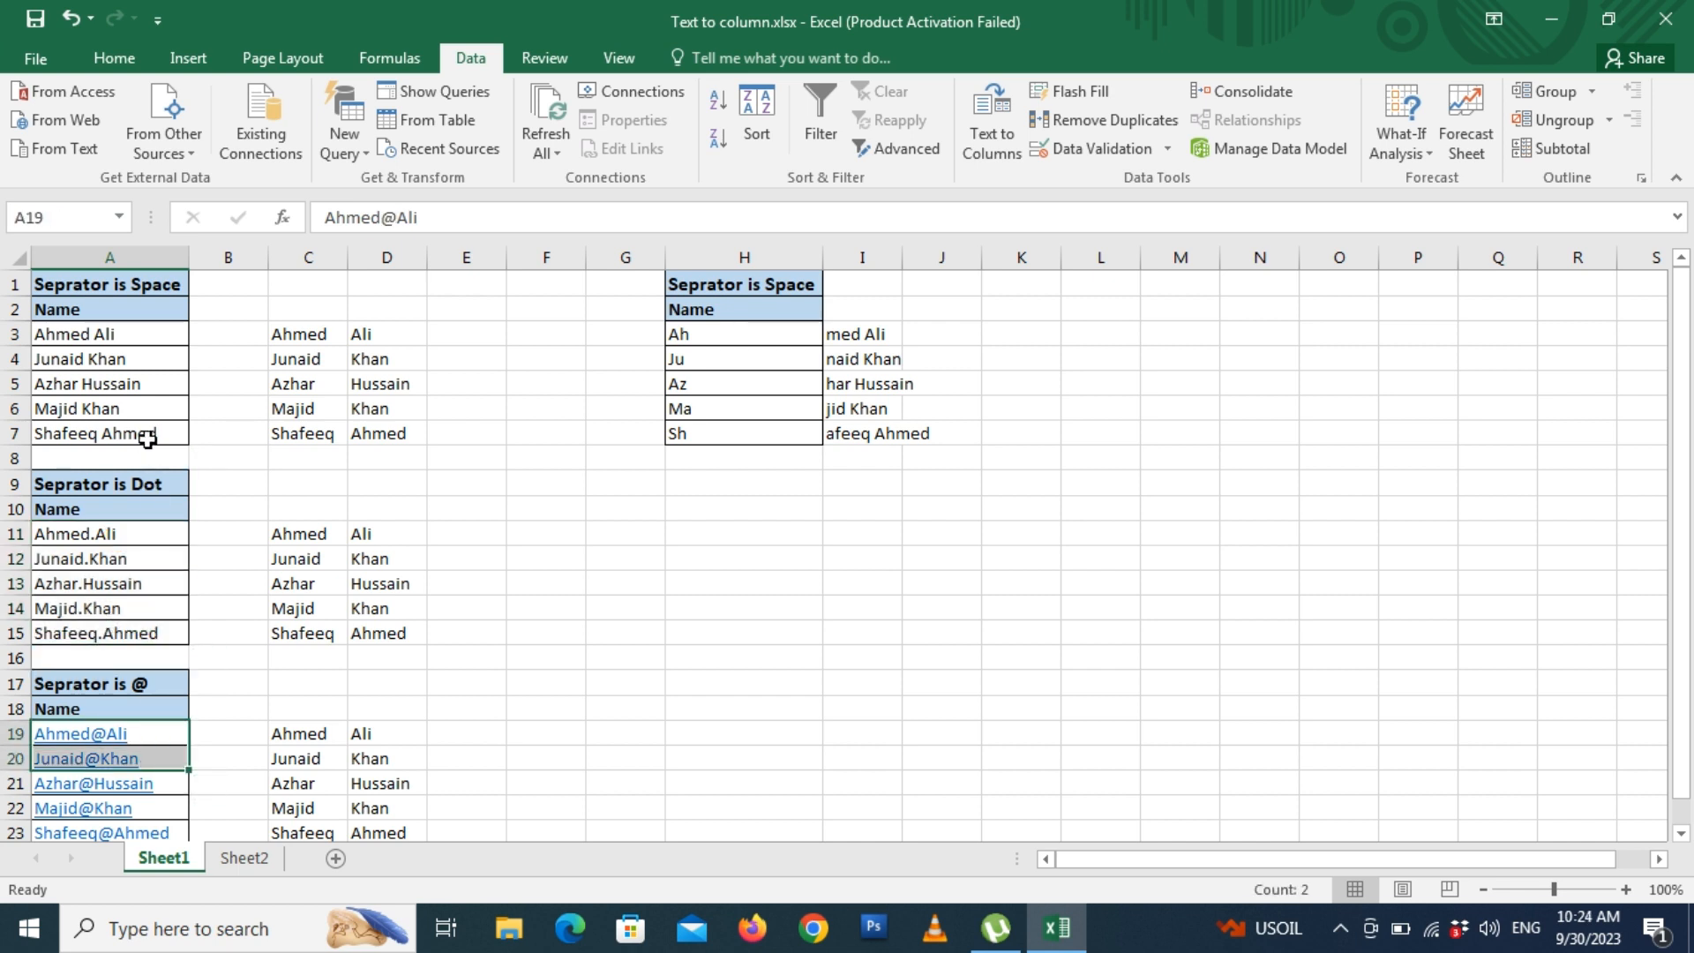
drag(147, 344, 125, 434)
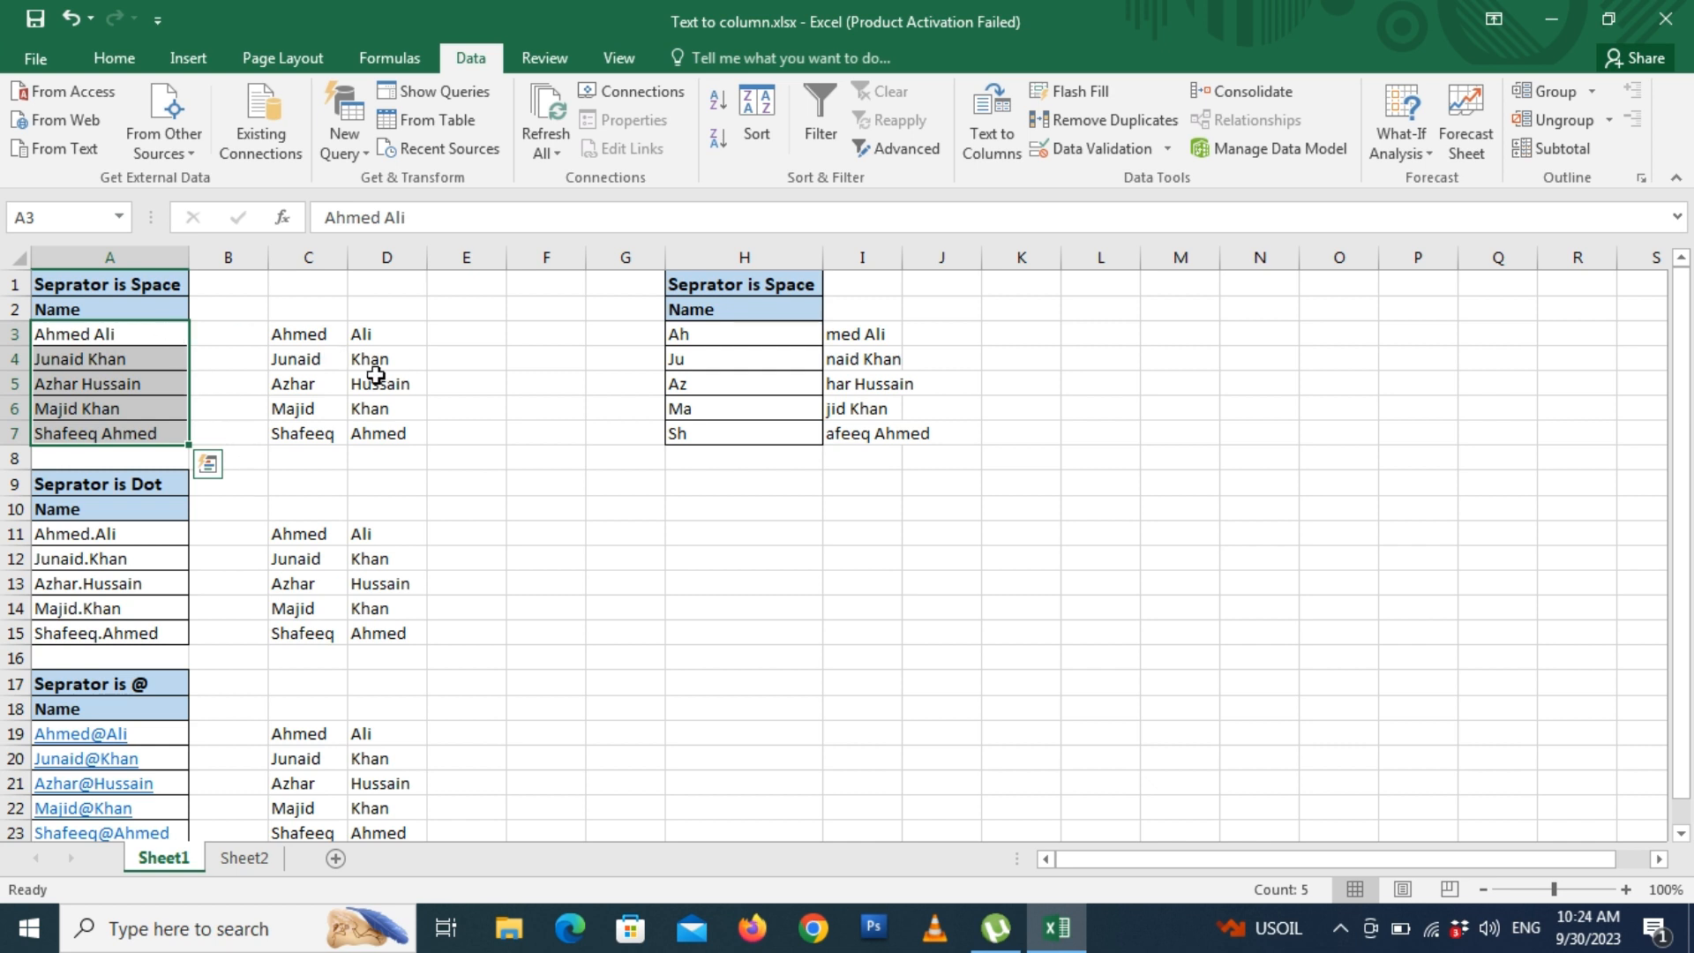
drag(144, 335, 126, 436)
click(165, 533)
drag(164, 533, 154, 632)
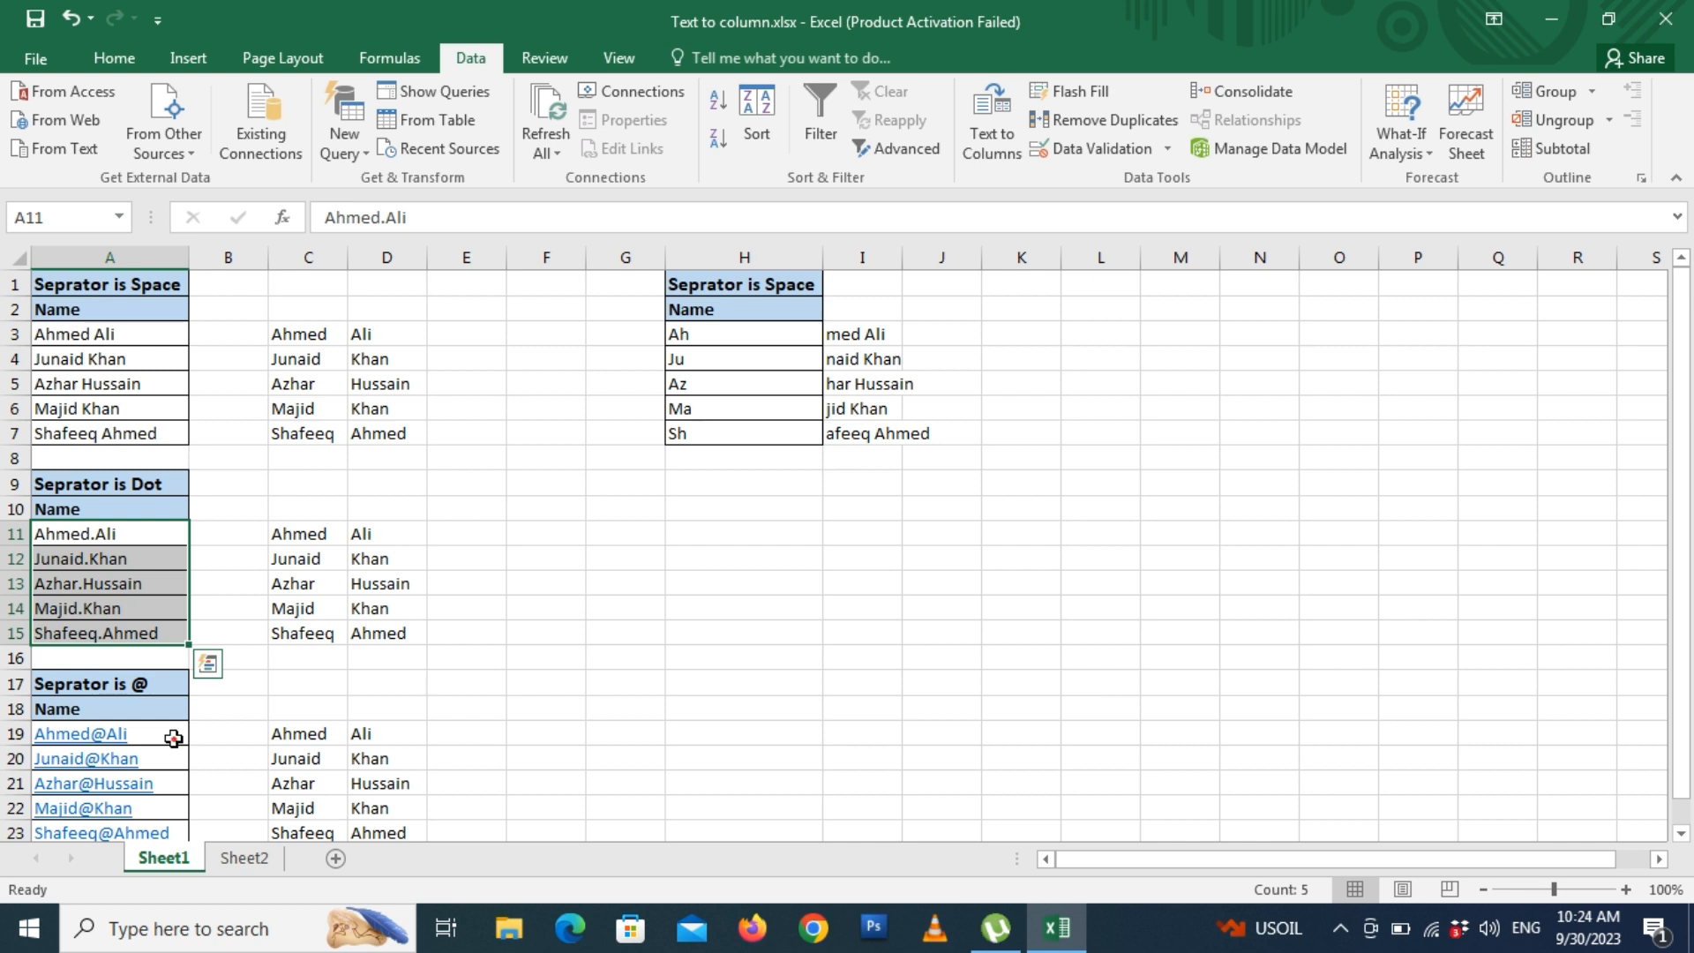
drag(172, 738, 177, 830)
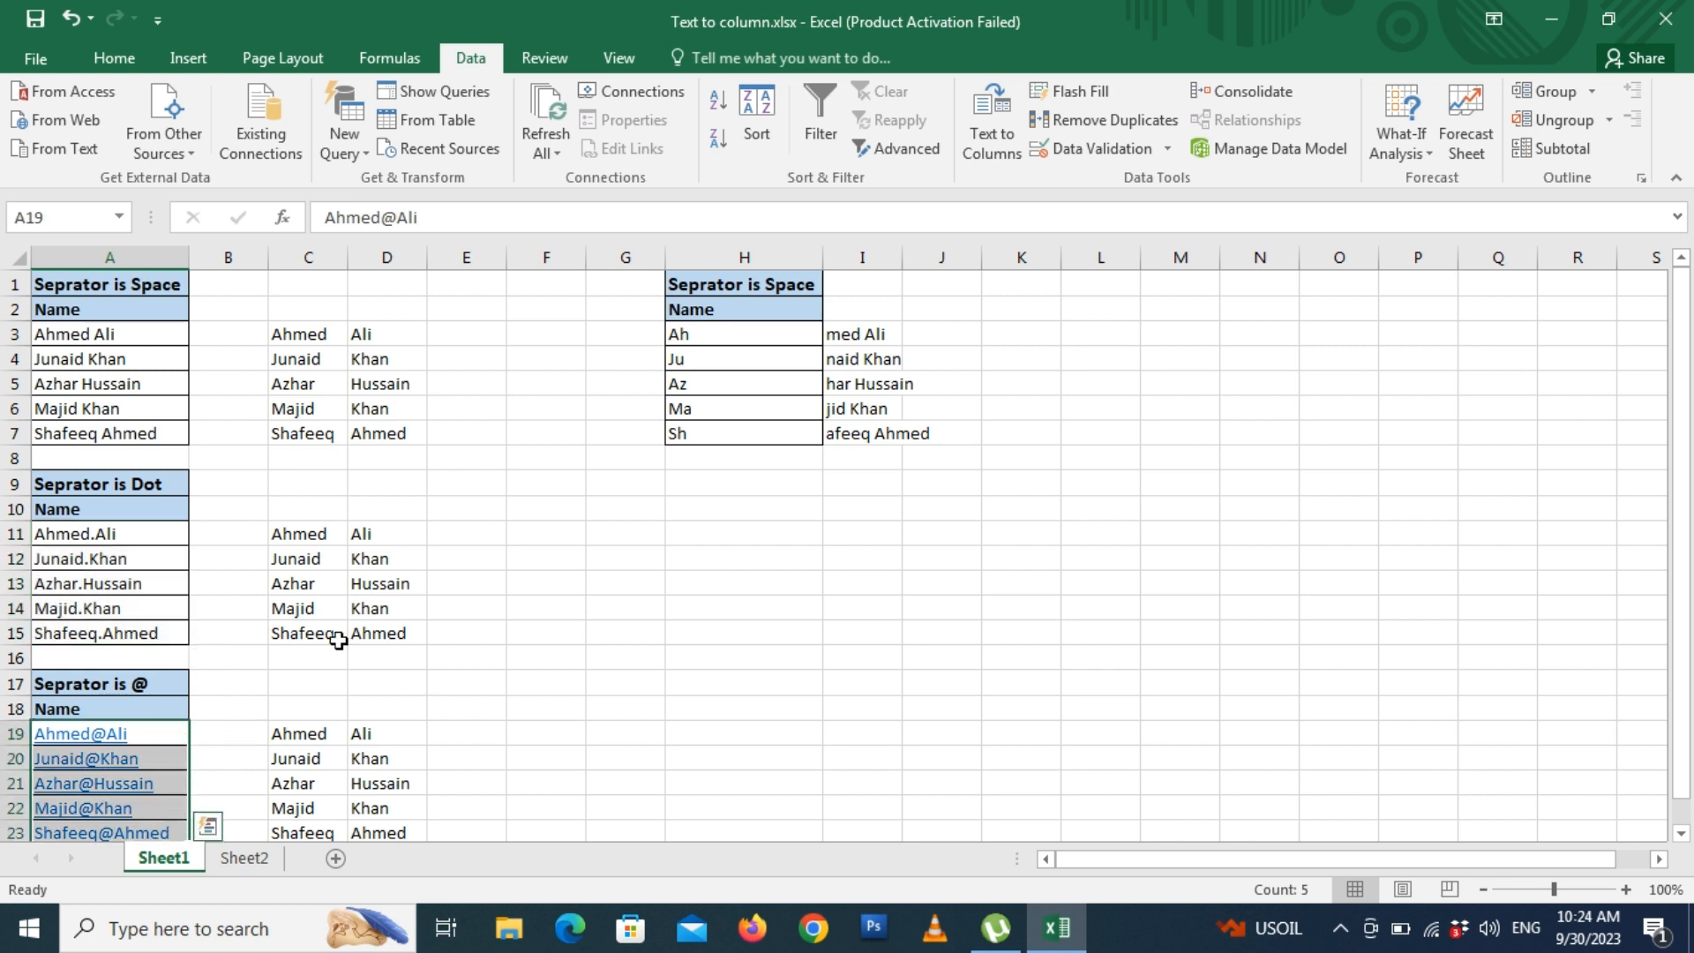
drag(728, 345, 724, 425)
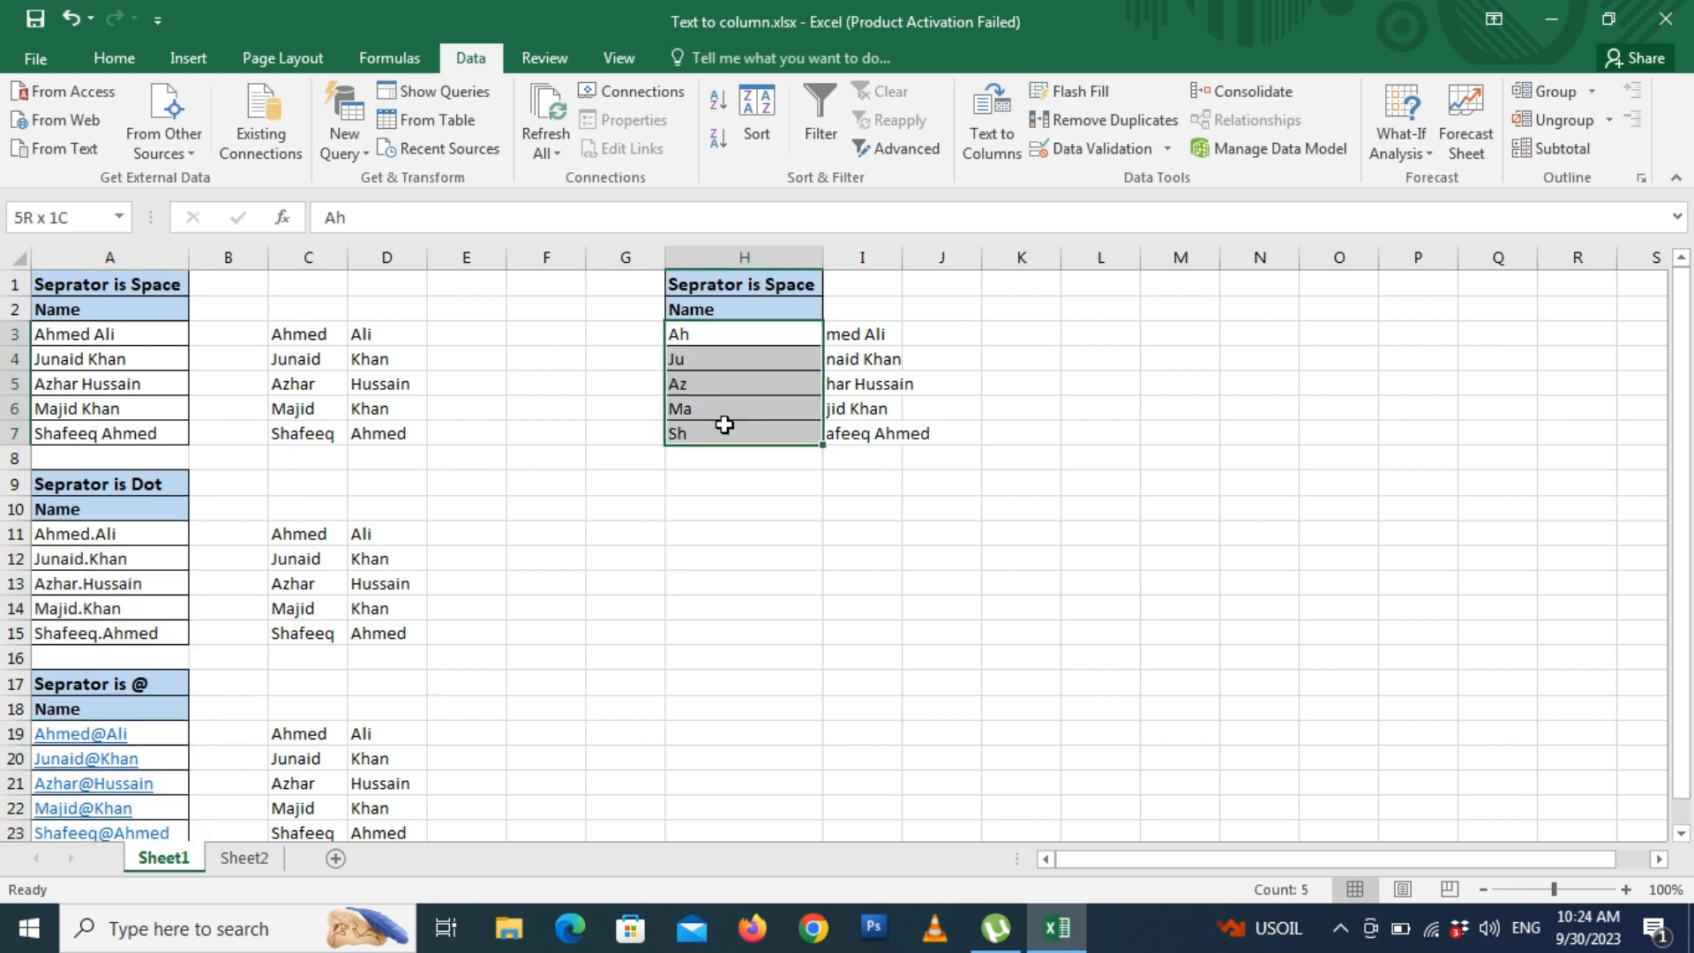
drag(851, 335, 870, 437)
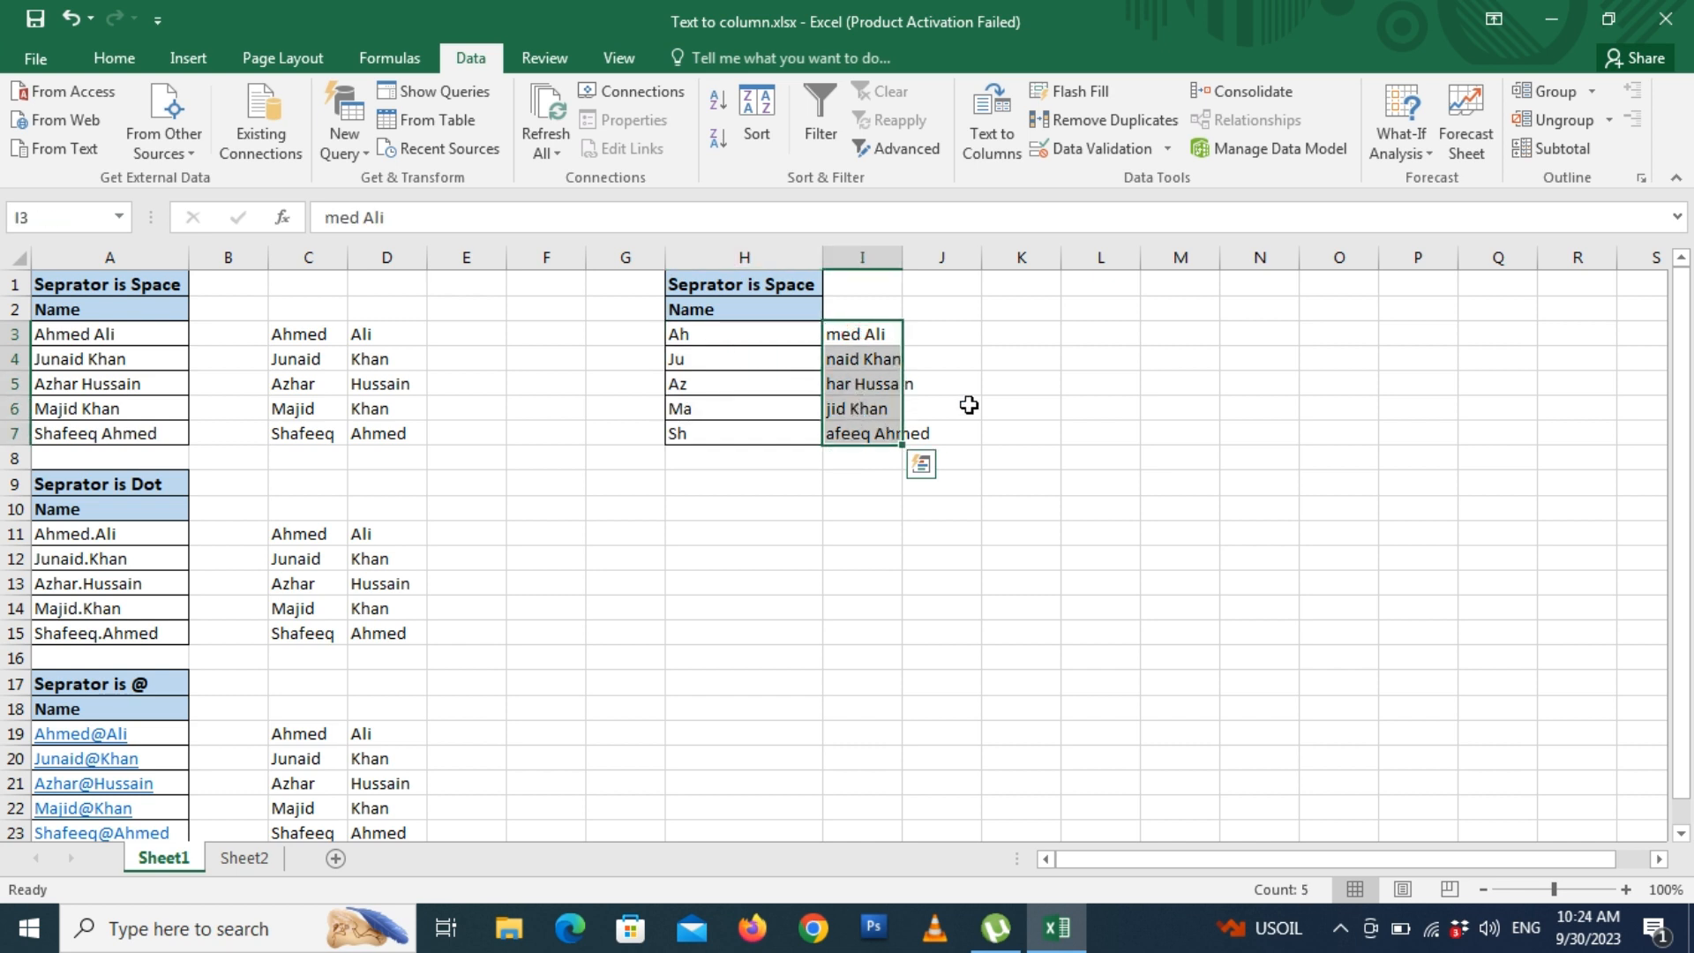
drag(745, 336, 745, 432)
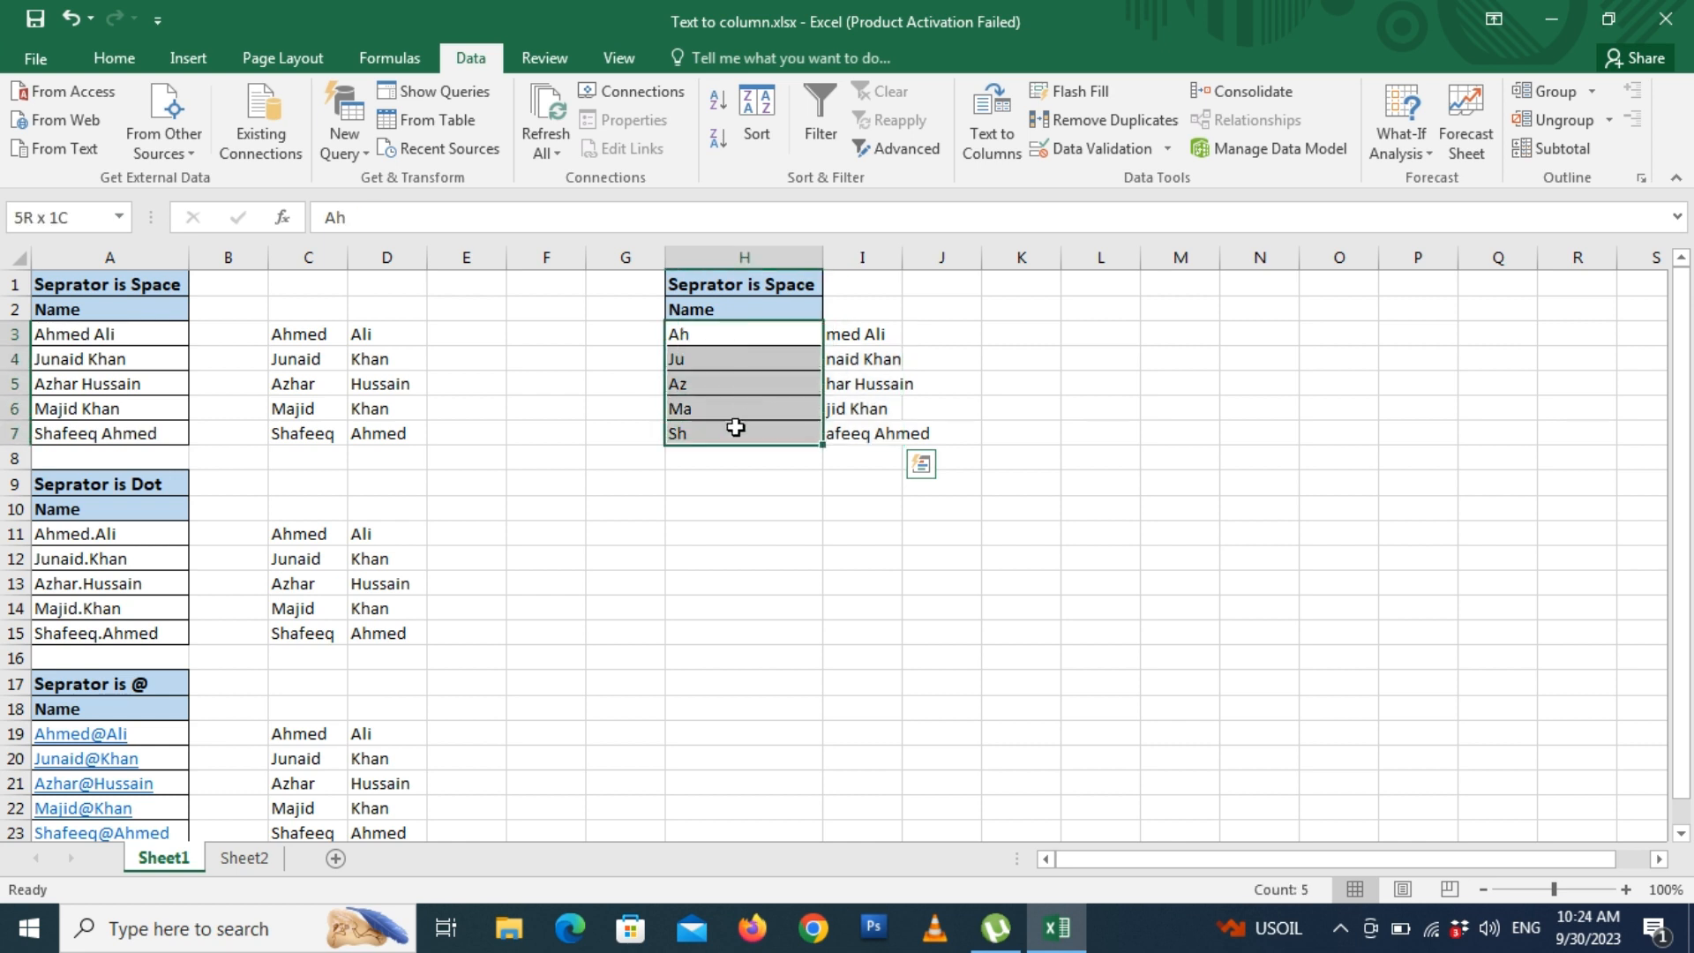
click(1013, 383)
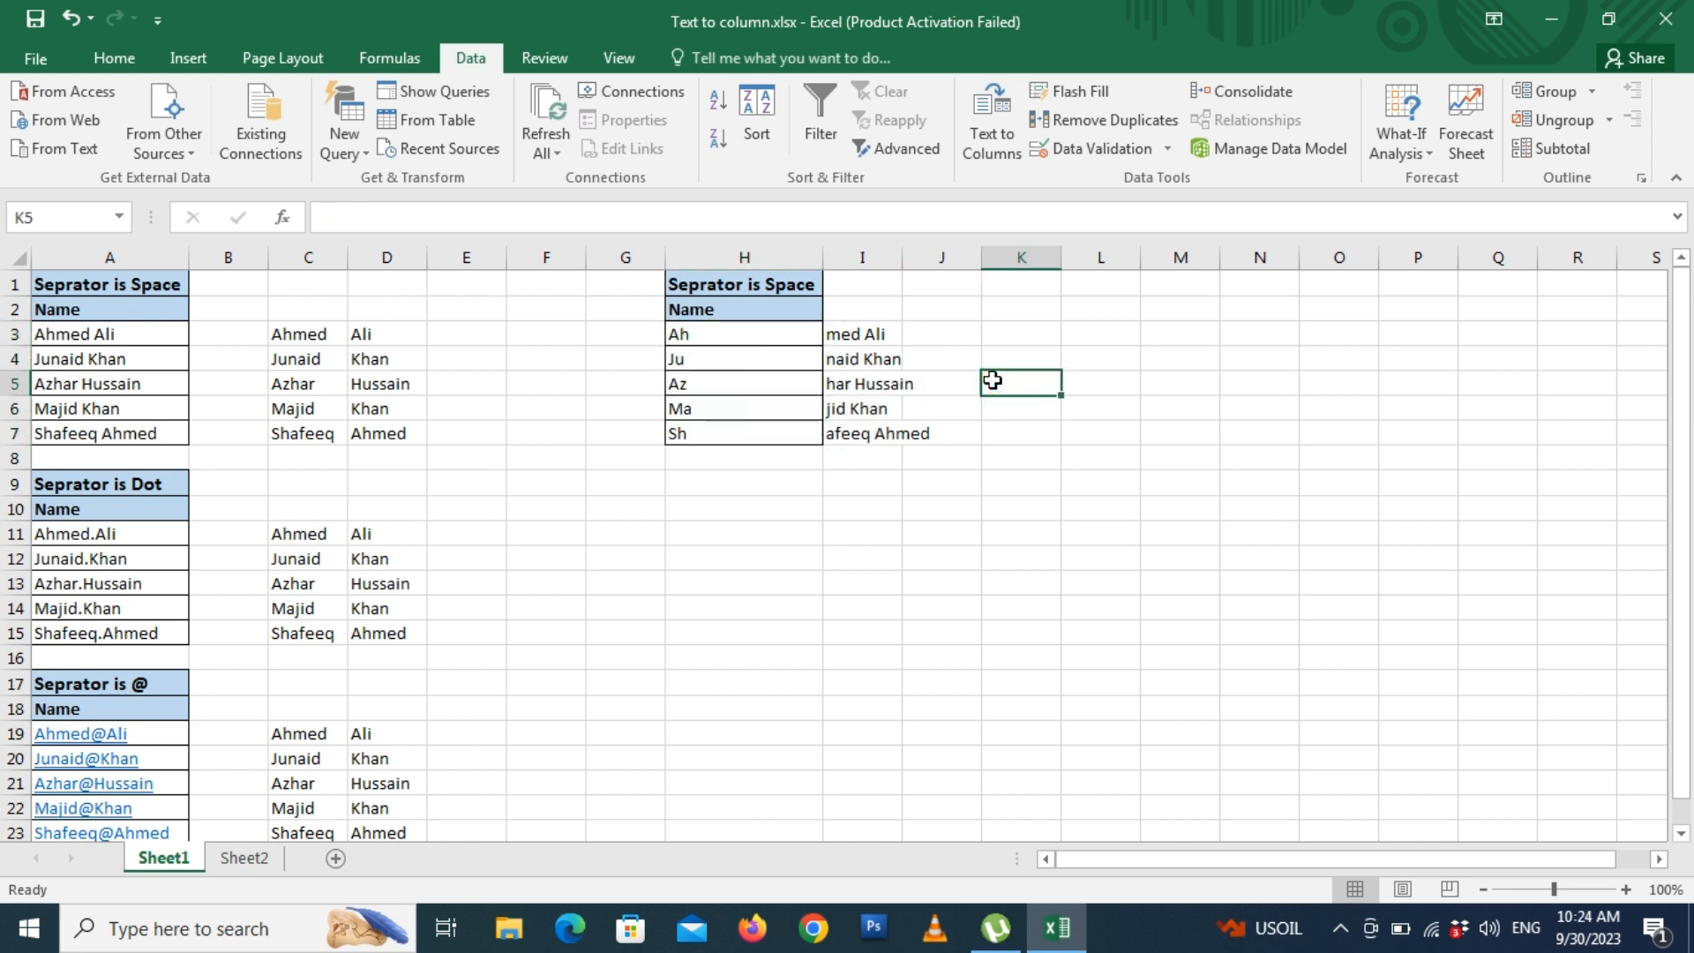
drag(741, 333, 847, 436)
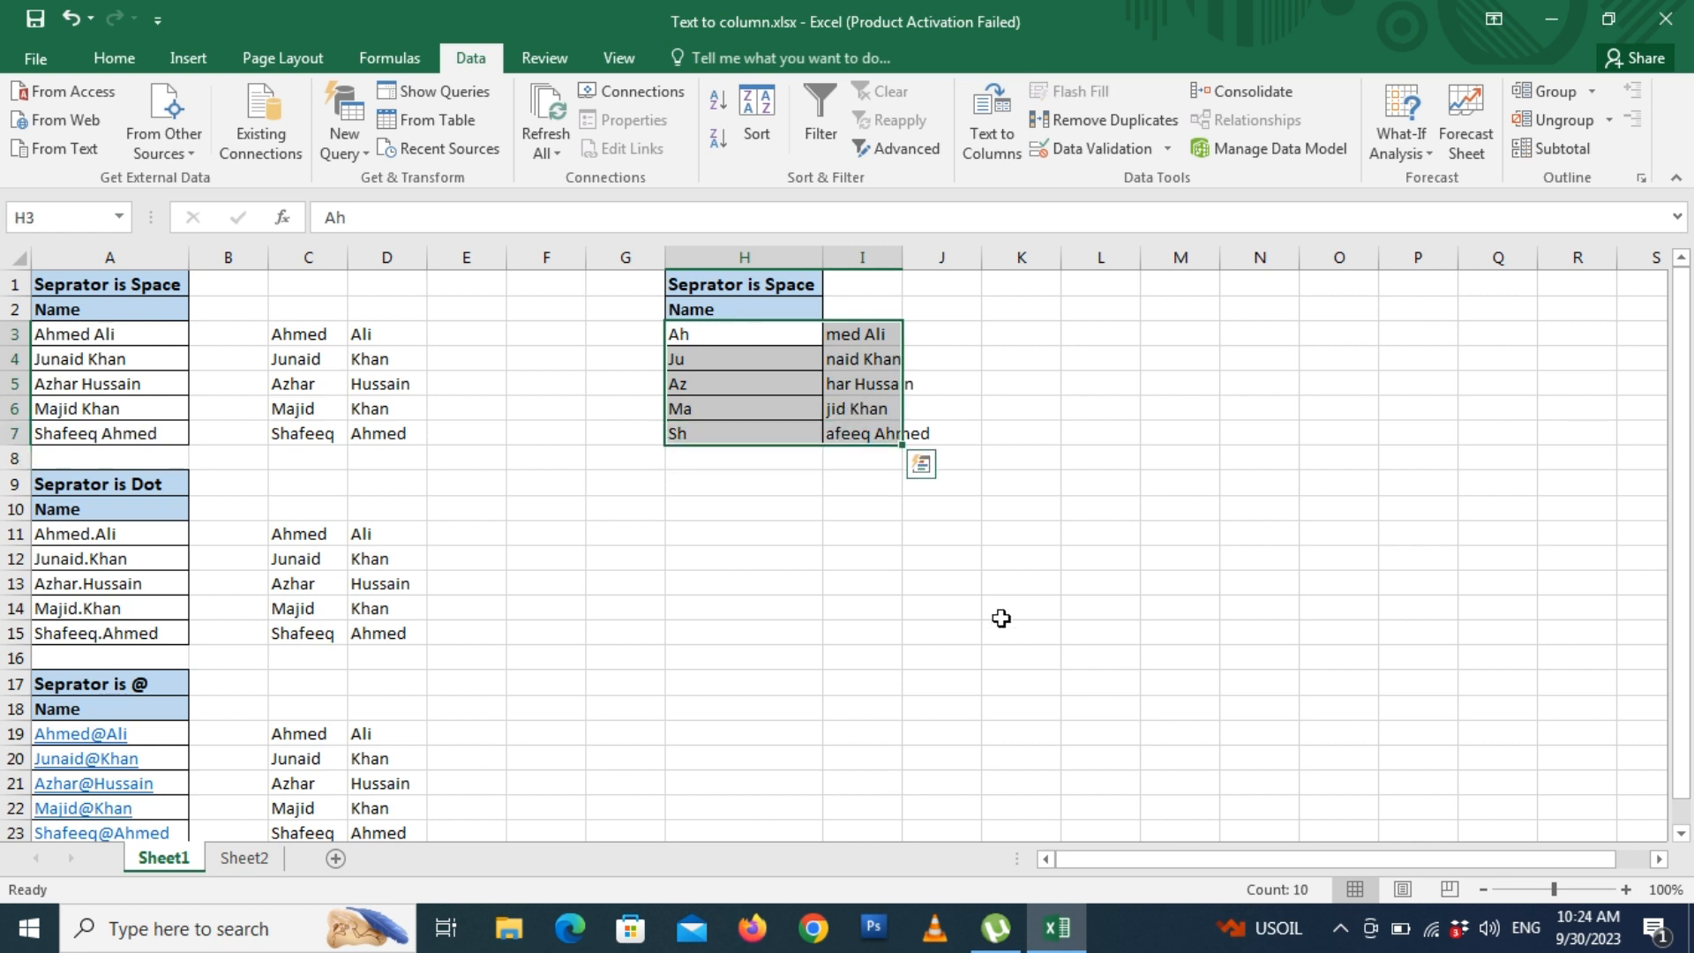